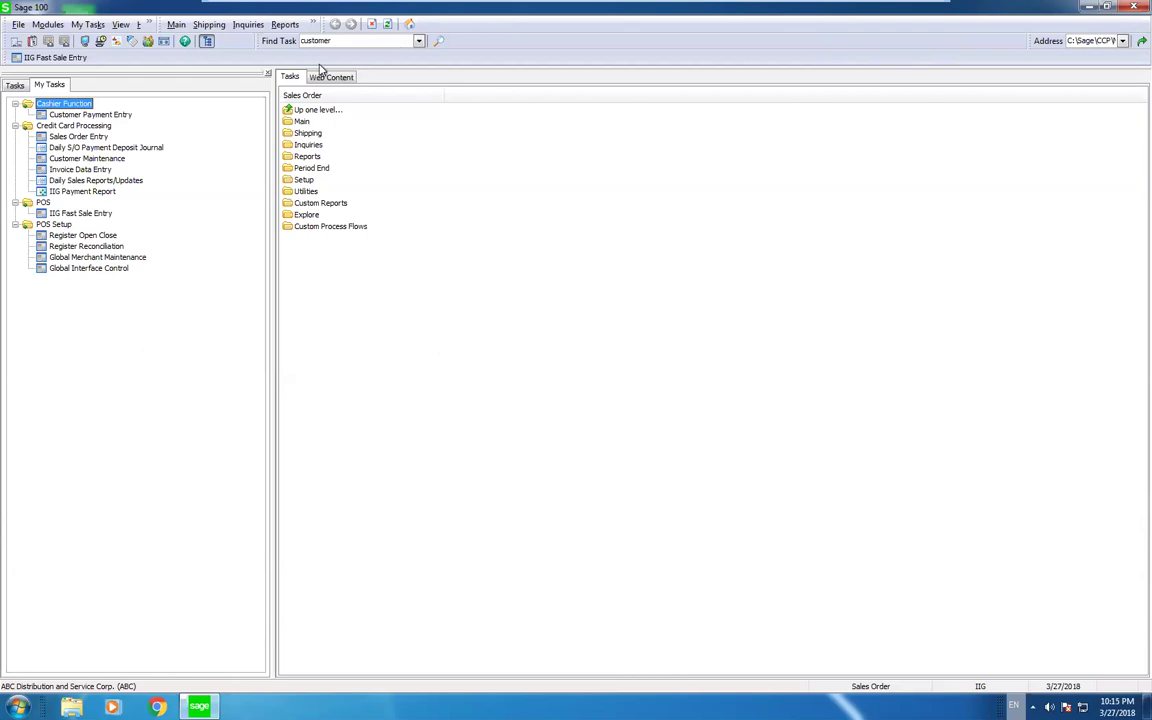
# - Create a sales order with the next available order number for the customer American Business Futures
pyautogui.click(101, 141)
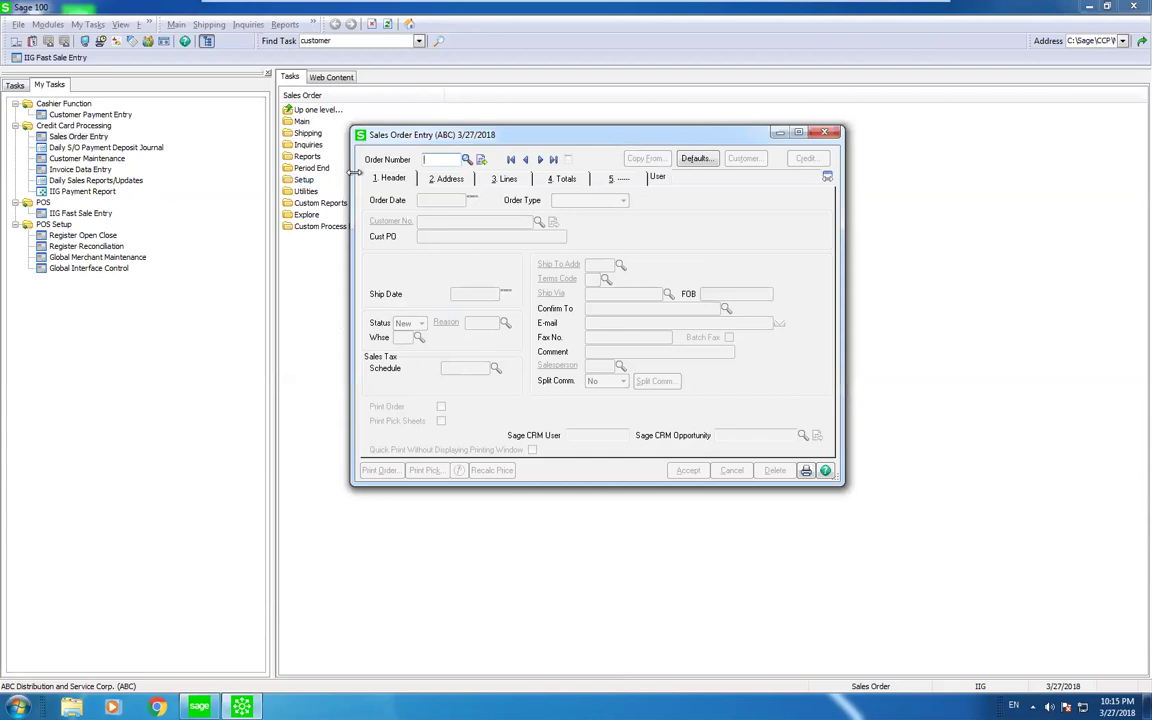
pyautogui.click(481, 160)
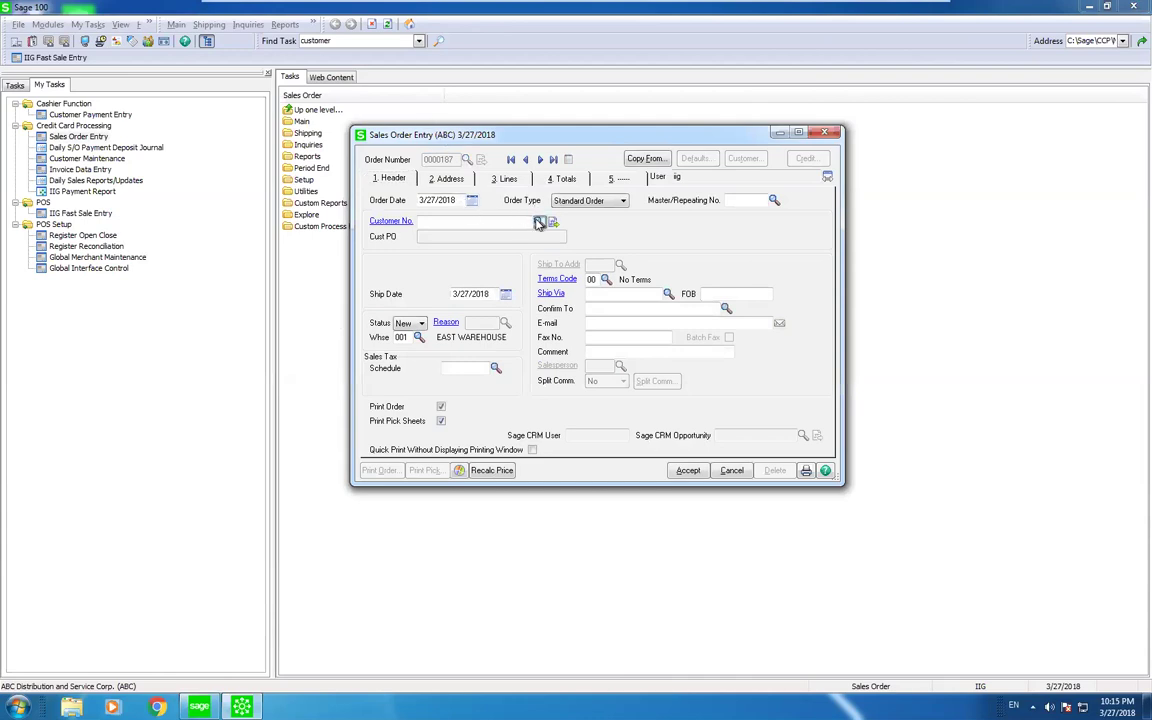
pyautogui.click(538, 222)
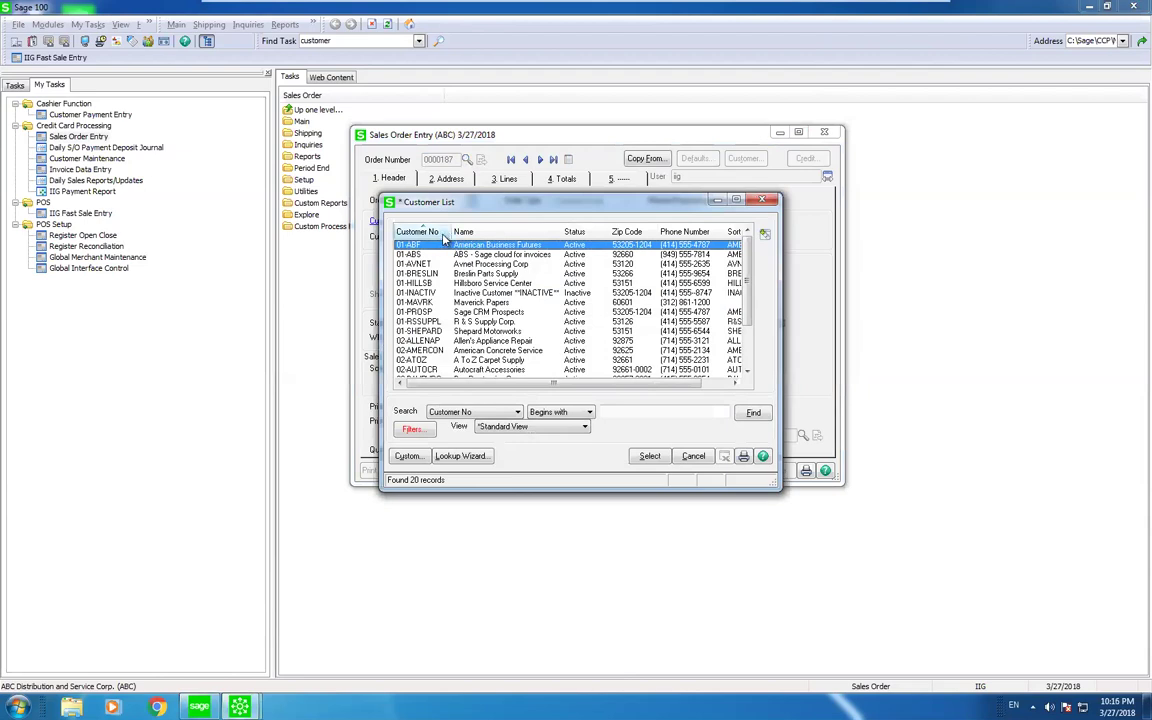
pyautogui.click(650, 456)
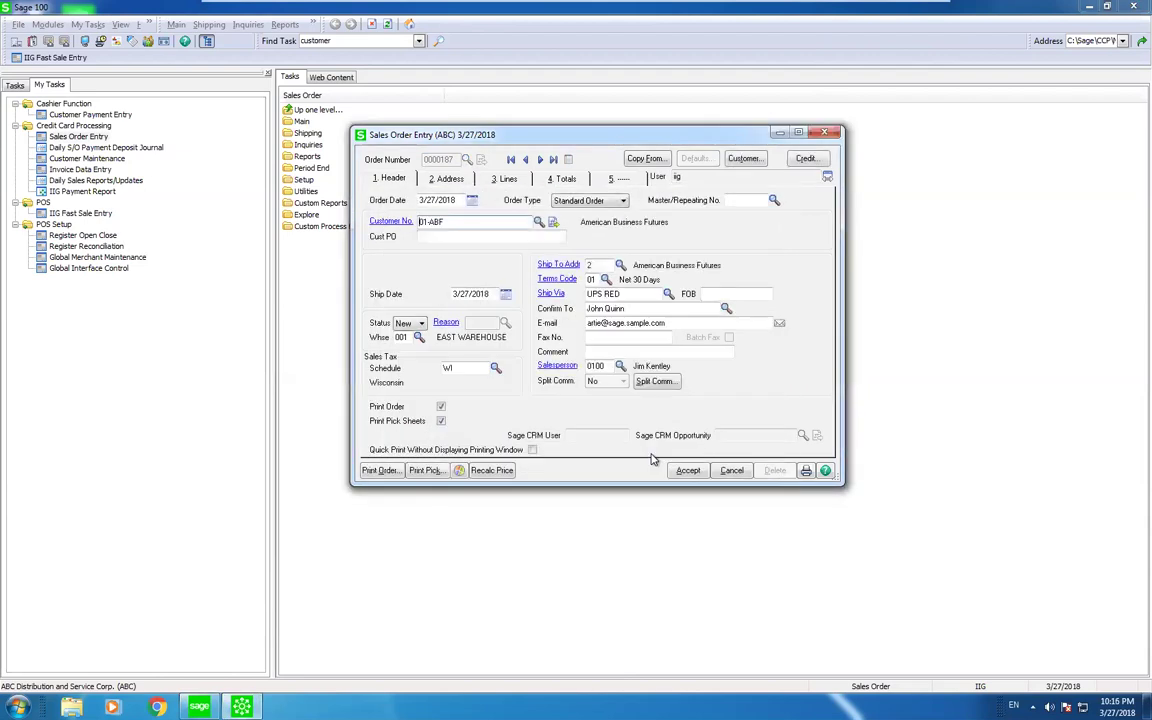
# - Add item 1001-HON-H252 to the order lines with an ordered quantity of 2
pyautogui.click(500, 178)
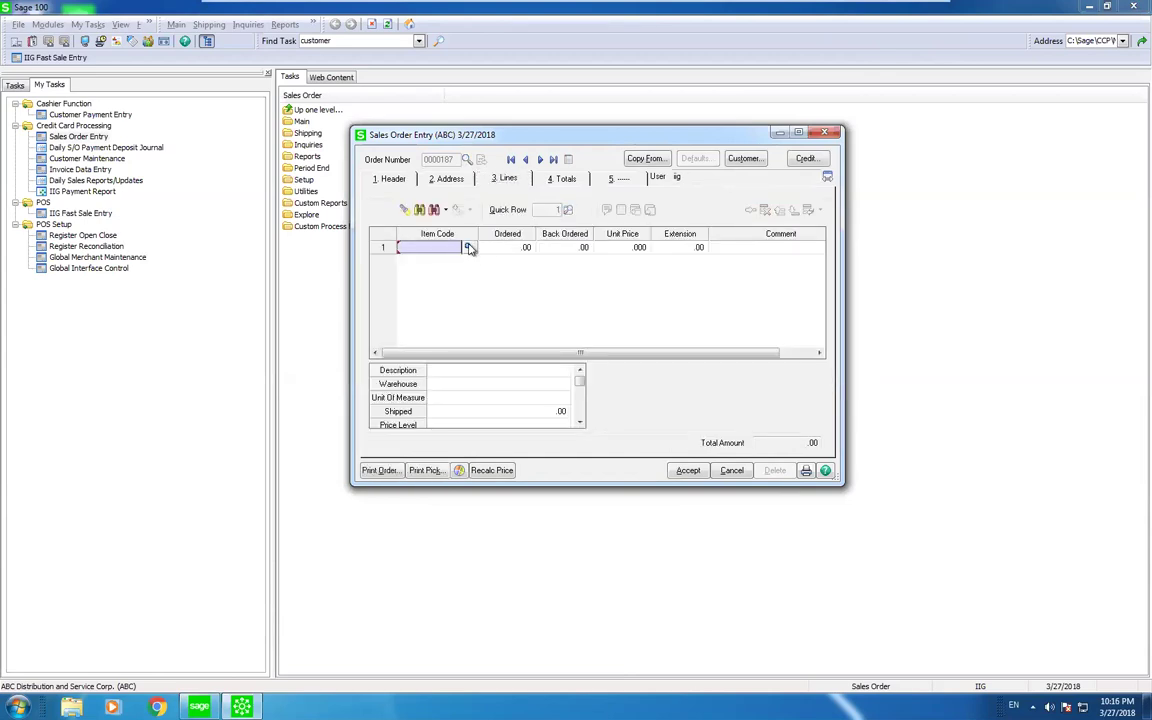
pyautogui.click(469, 248)
pyautogui.doubleClick(470, 248)
pyautogui.write('2')
pyautogui.press('Tab')
pyautogui.press('Tab')
pyautogui.press('Tab')
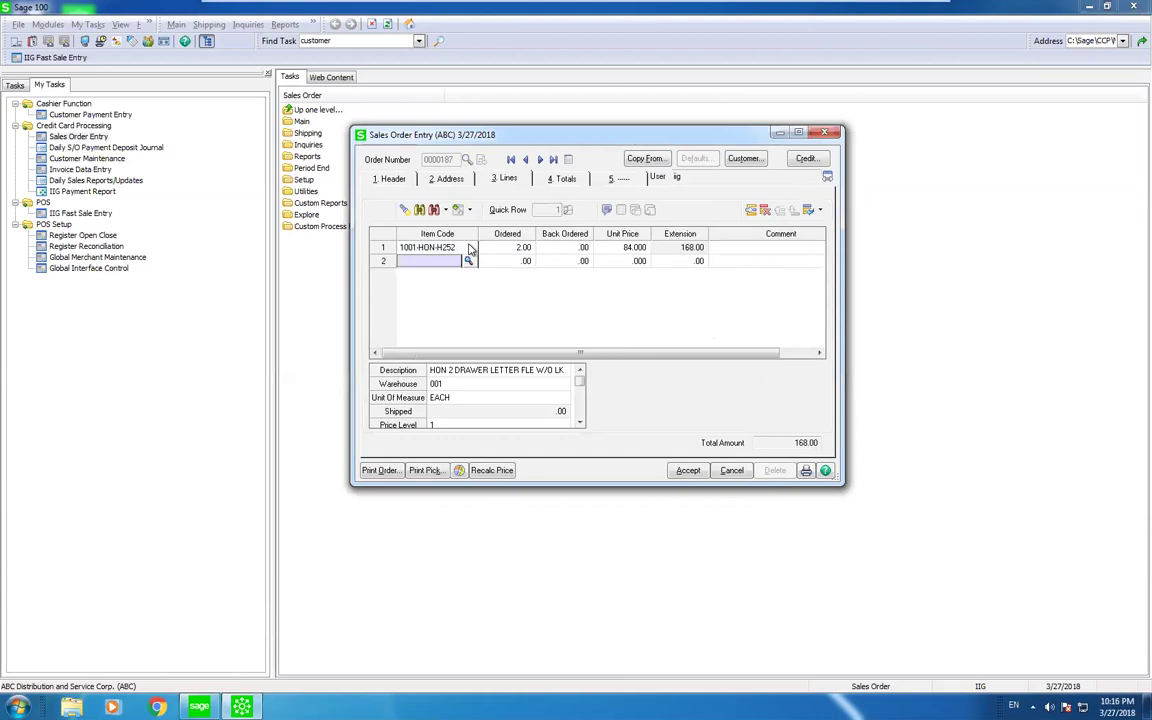
# - Enter an AMEX deposit of 60.00 for the order using the customer's saved AMEX card
pyautogui.click(552, 180)
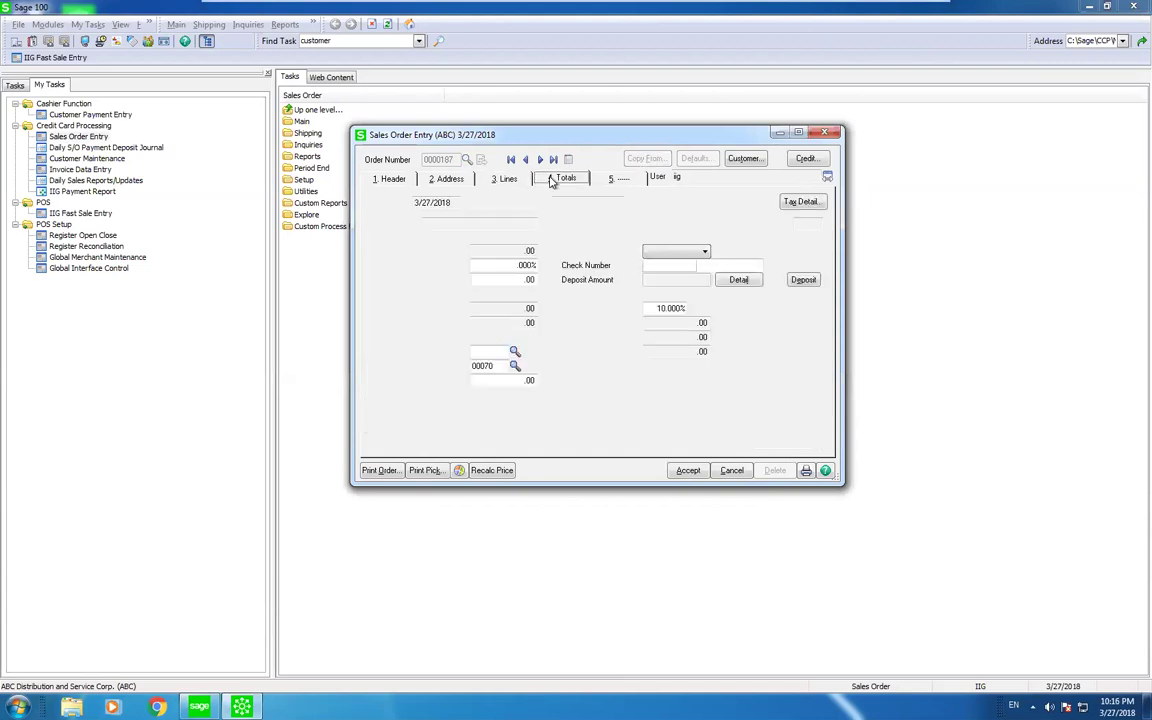
pyautogui.click(680, 282)
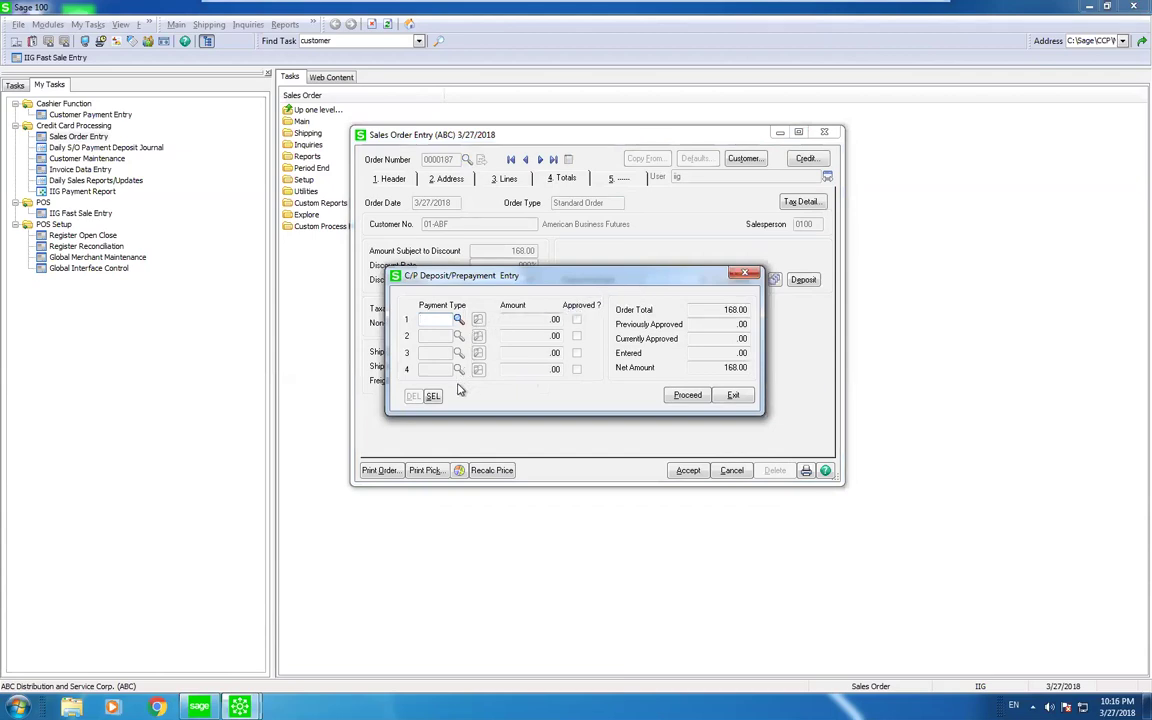
pyautogui.click(458, 320)
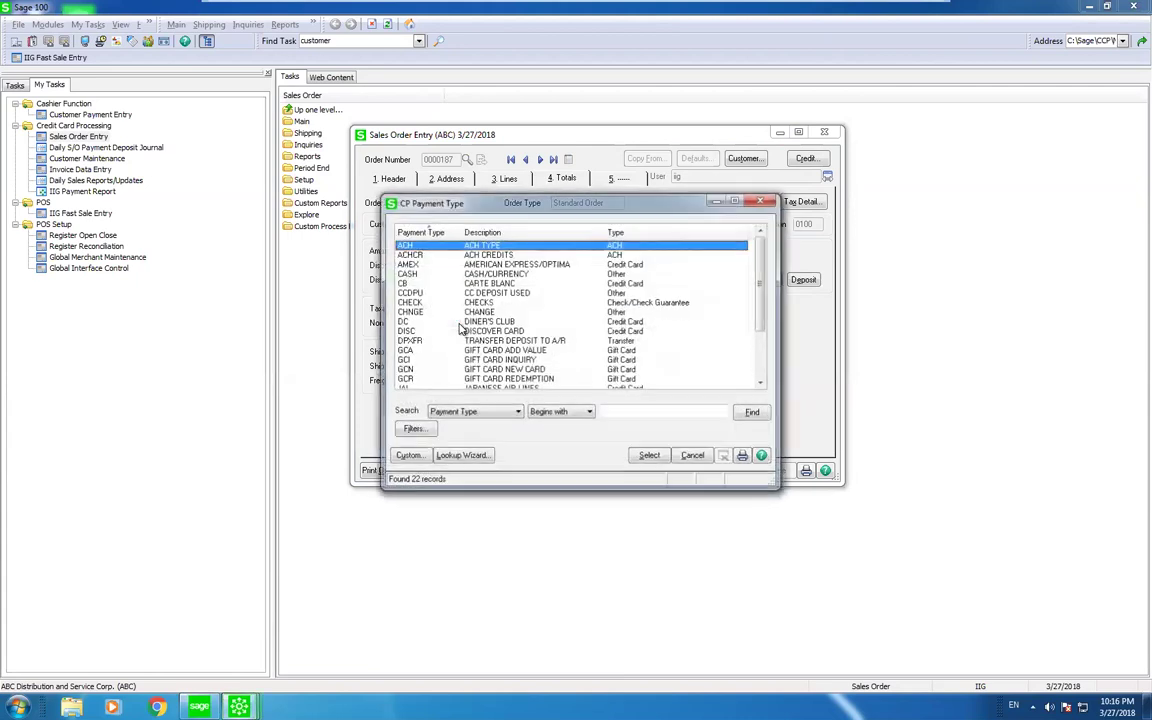
pyautogui.doubleClick(533, 264)
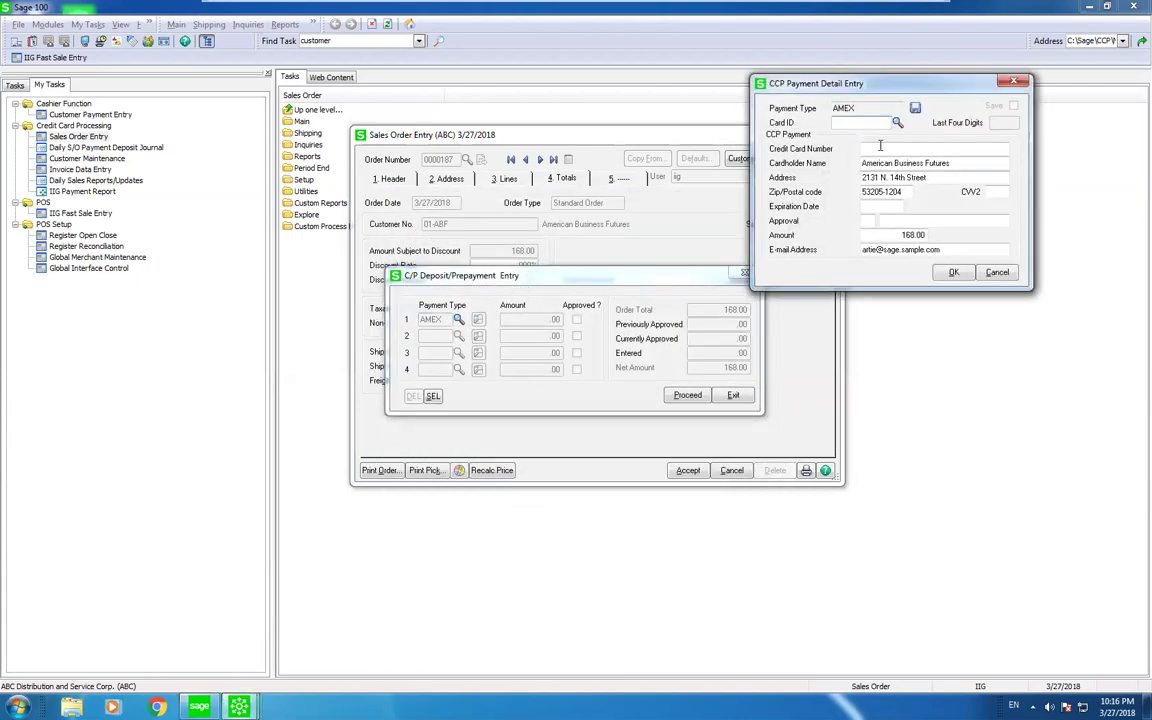
pyautogui.click(897, 123)
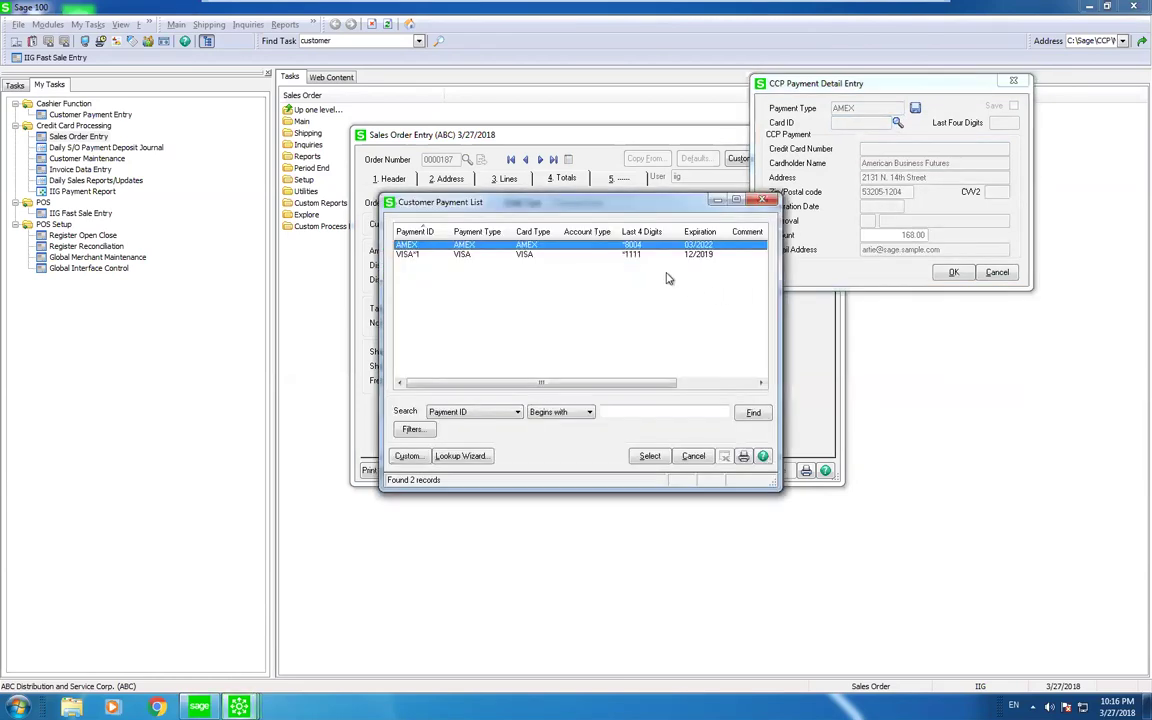
pyautogui.click(650, 456)
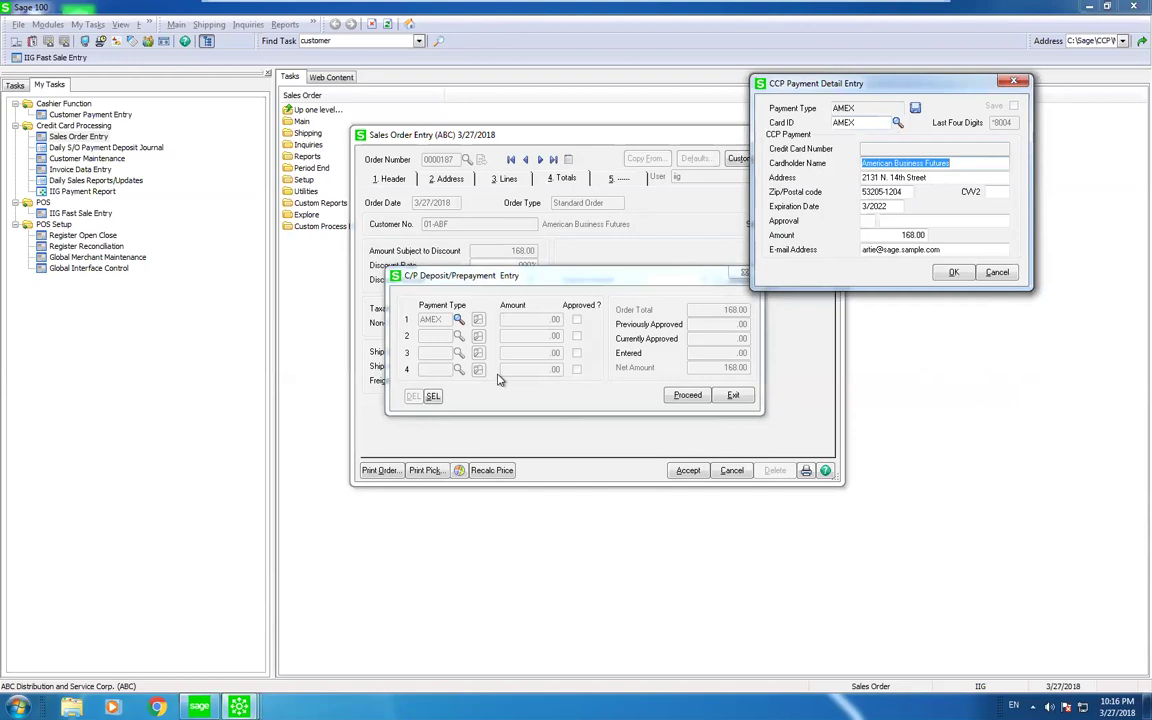
pyautogui.click(945, 234)
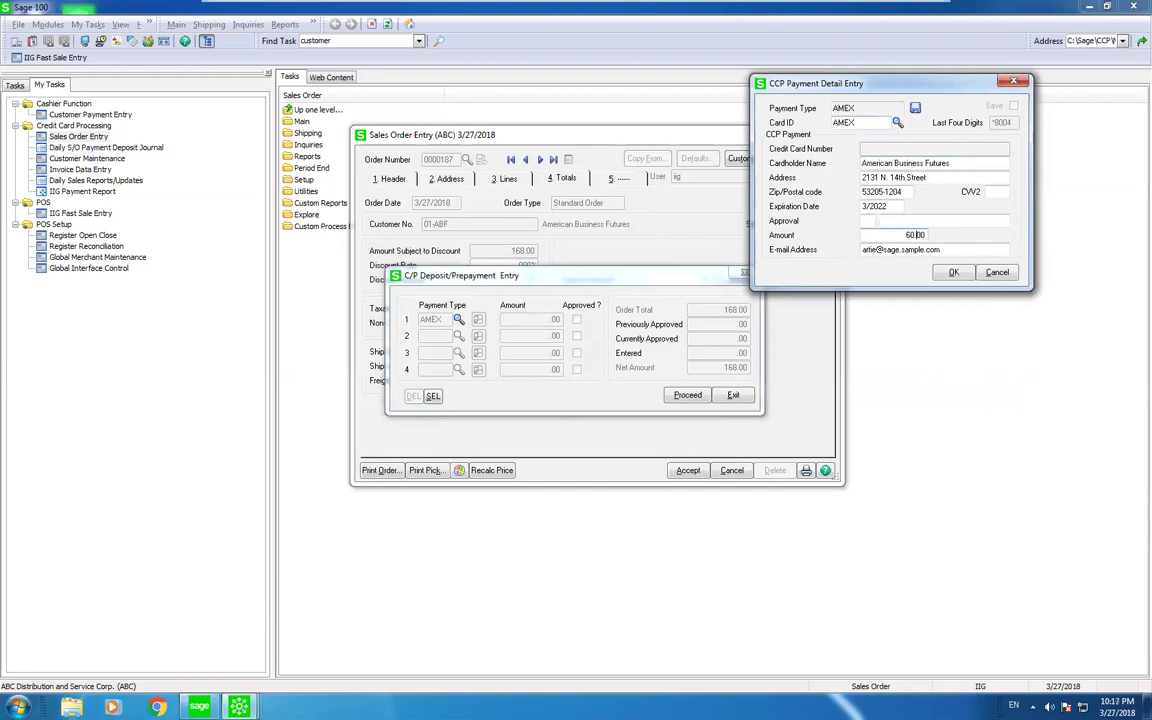
pyautogui.press('Return')
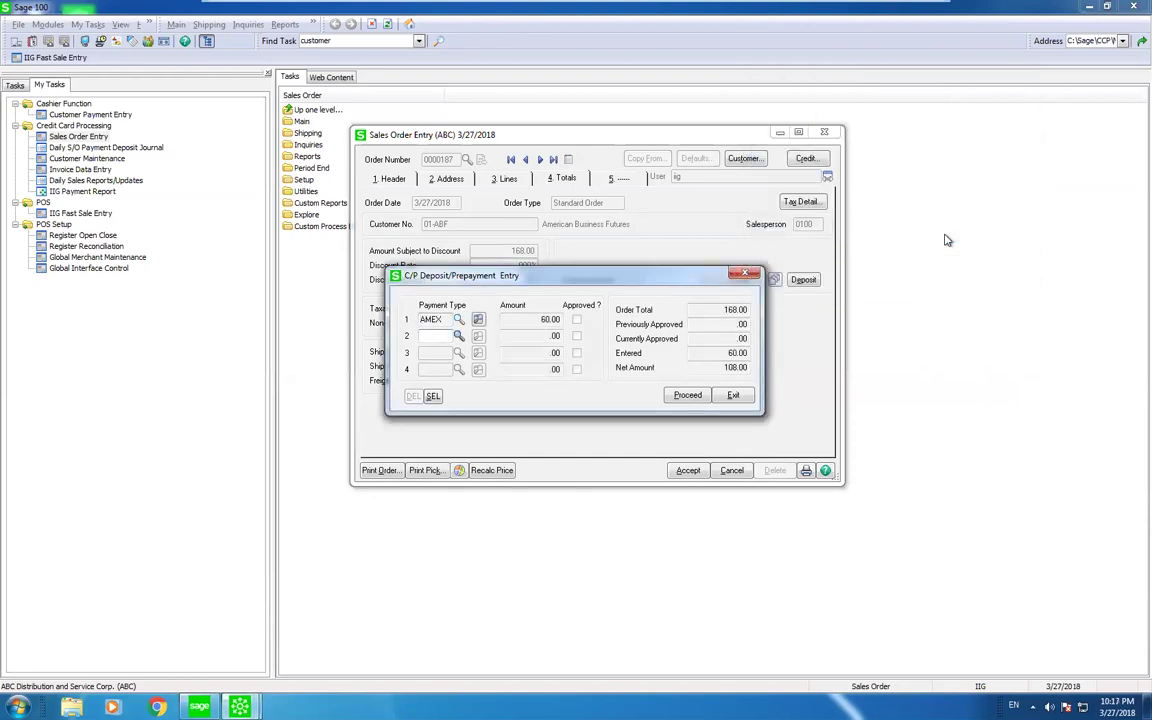
# - Add a VISA payment for the remaining balance using the customer's saved VISA card, and process both payments
pyautogui.click(458, 336)
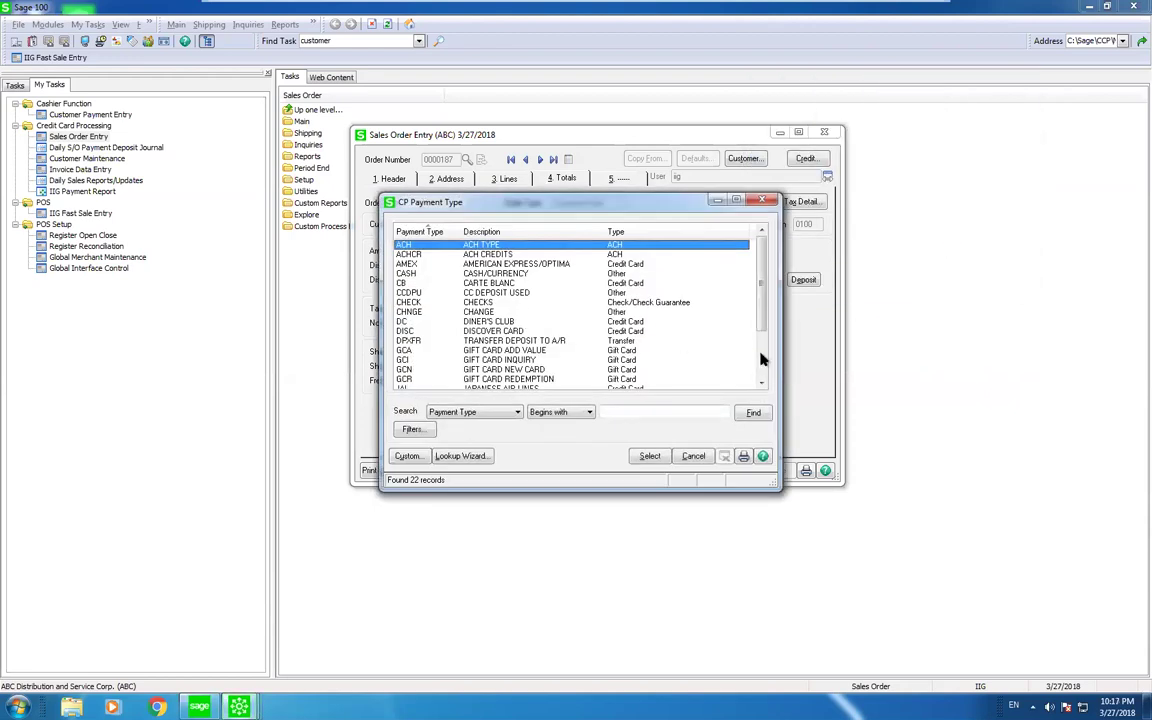
pyautogui.scroll(-3, 686, 340)
pyautogui.doubleClick(538, 381)
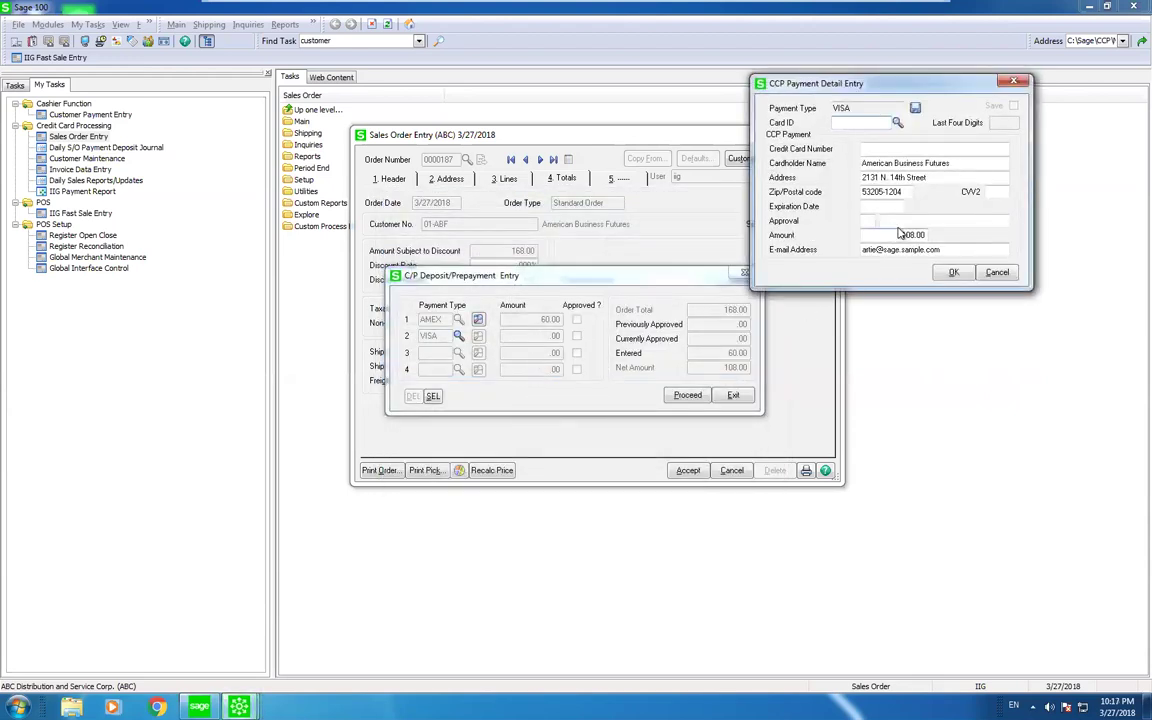
pyautogui.click(897, 123)
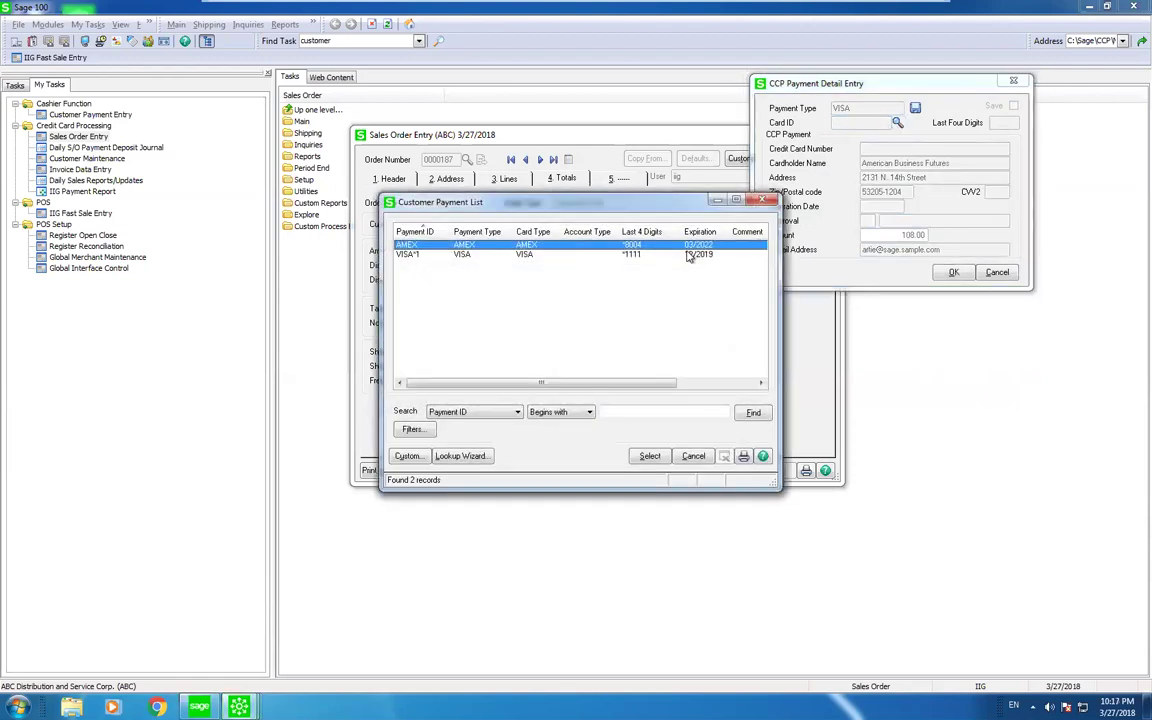
pyautogui.click(690, 255)
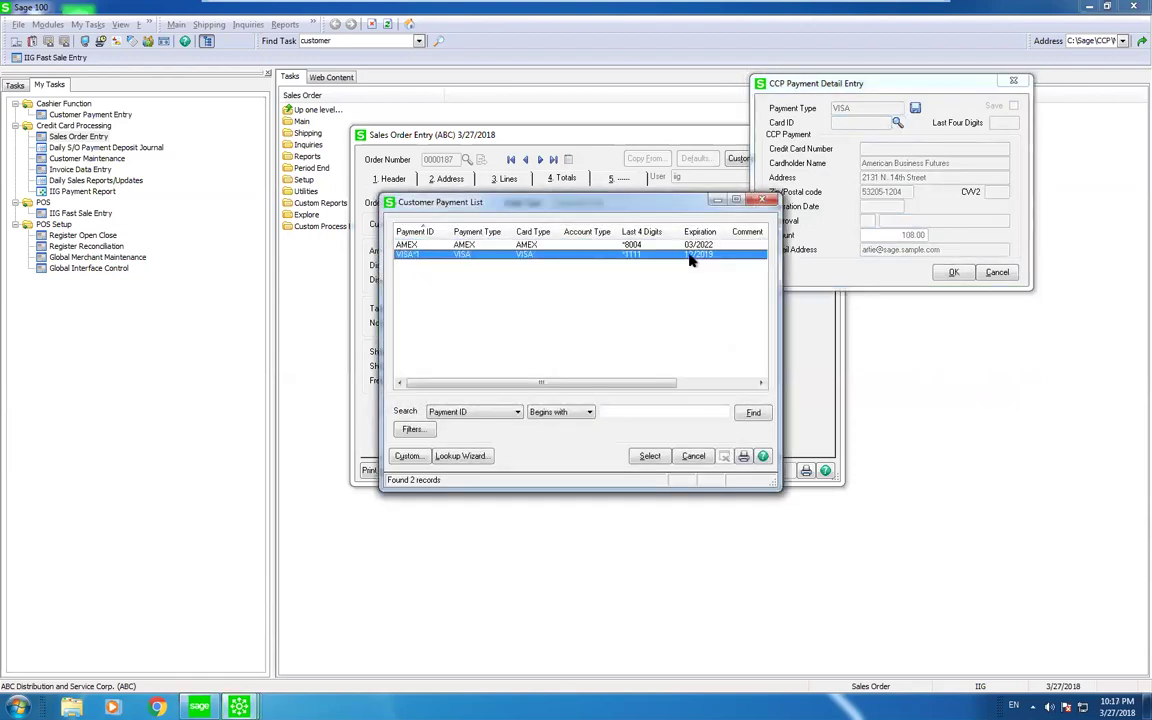
pyautogui.click(650, 456)
pyautogui.click(953, 272)
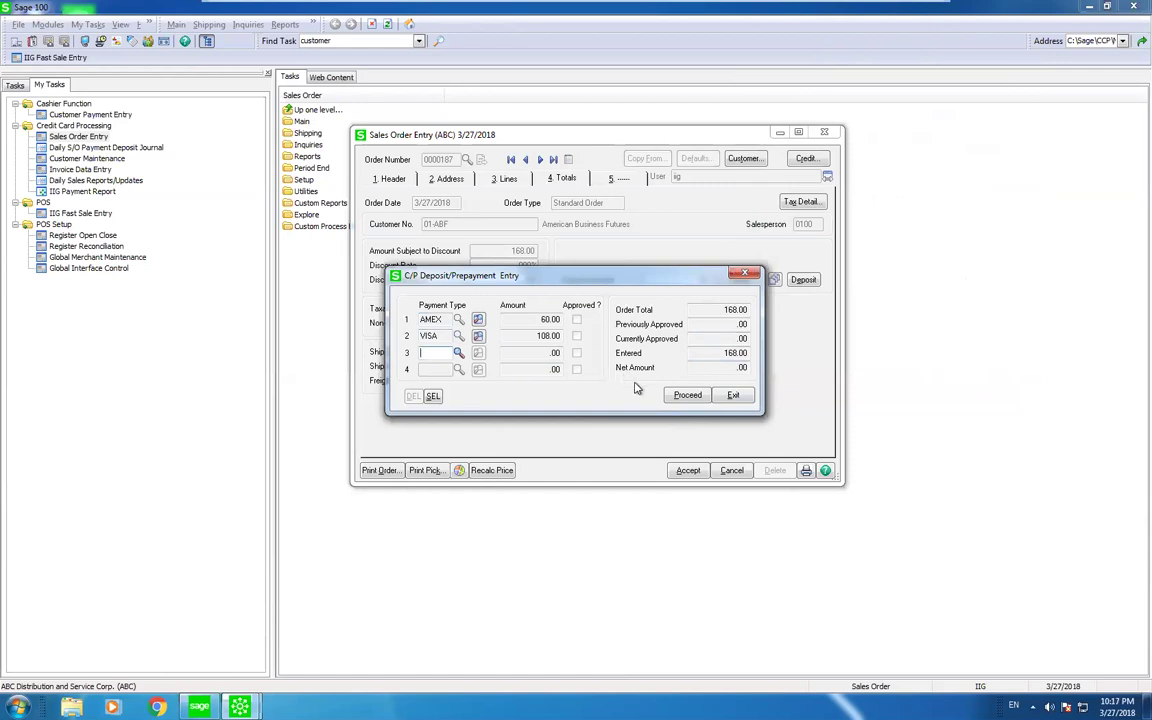
pyautogui.click(680, 396)
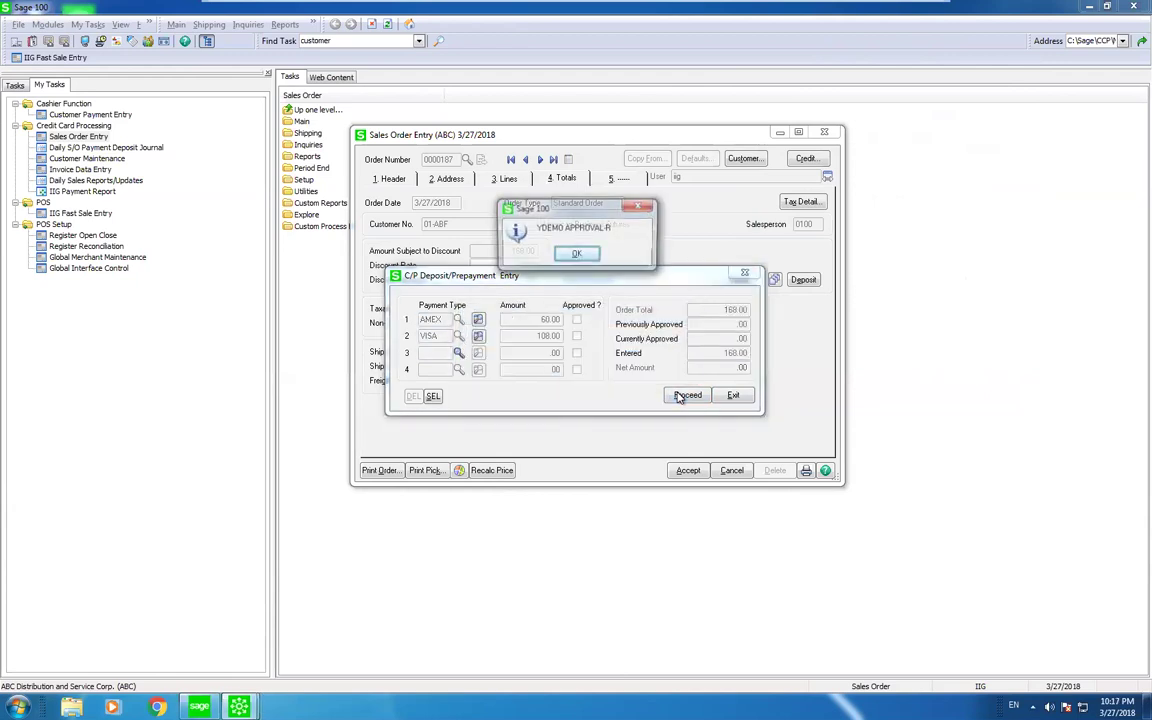
pyautogui.click(584, 259)
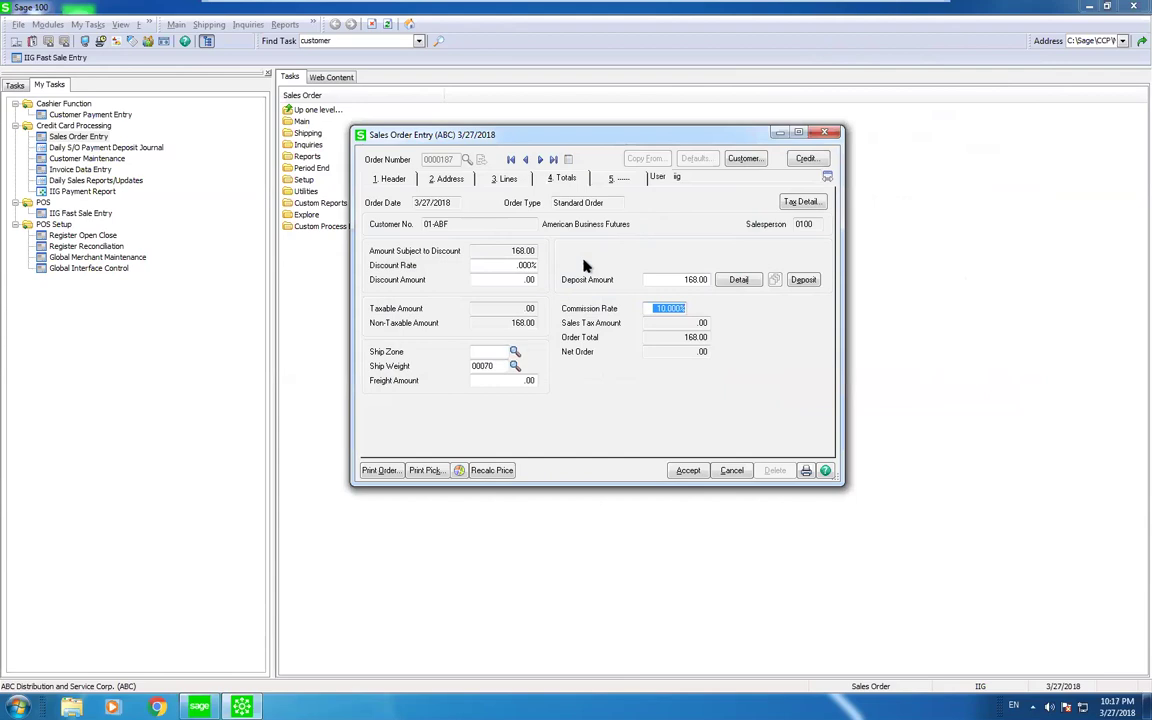
# - Review the order's deposit details, and accept the sales order and close its entry window
pyautogui.click(740, 280)
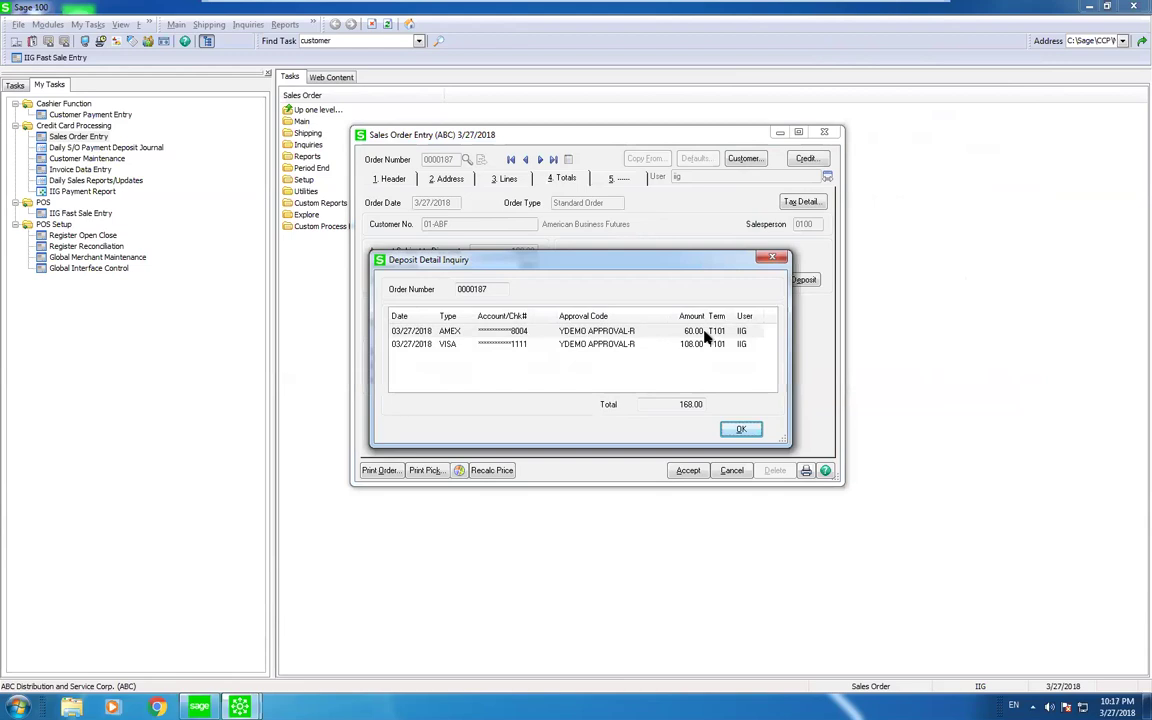
pyautogui.click(772, 260)
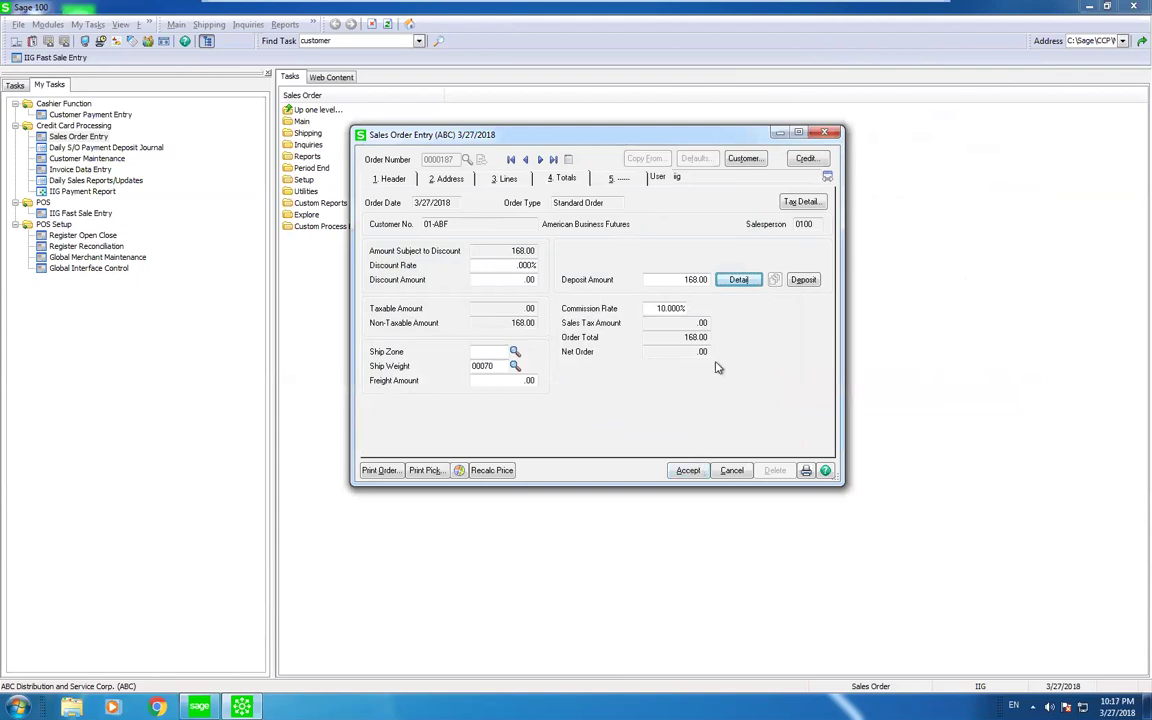
pyautogui.click(689, 471)
pyautogui.click(826, 136)
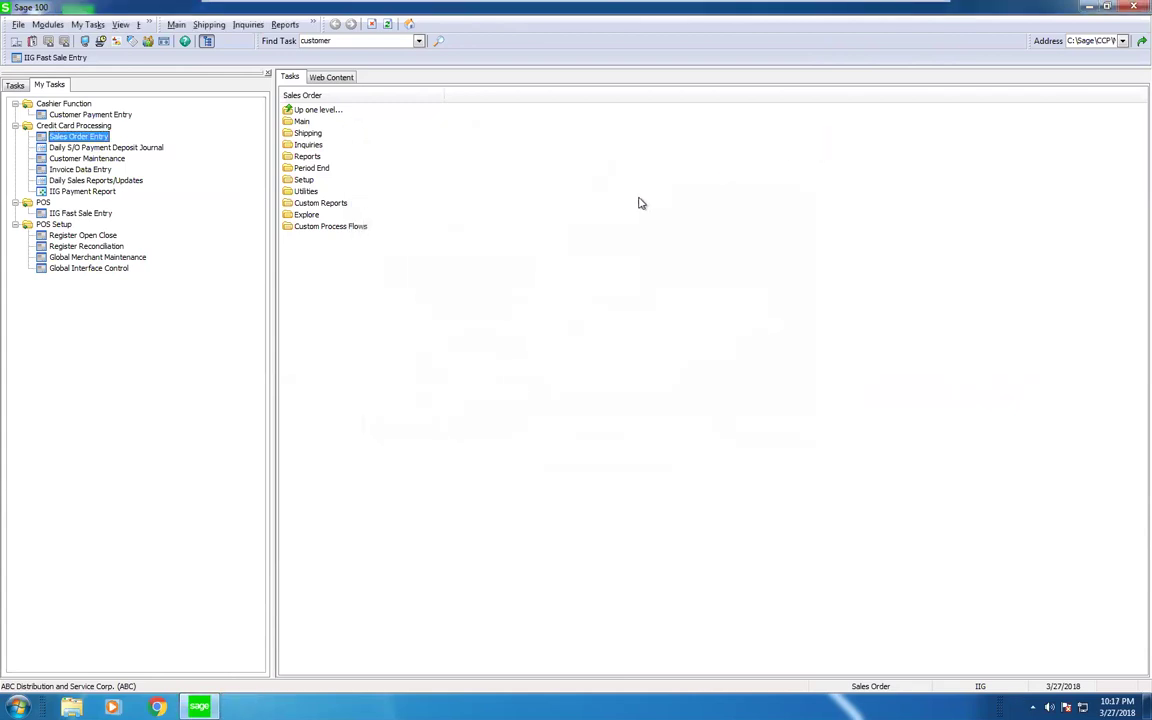
# - Open the Daily S/O Payment Deposit Journal with the default accounting date and set its posting date to 5/31/2020
pyautogui.click(157, 148)
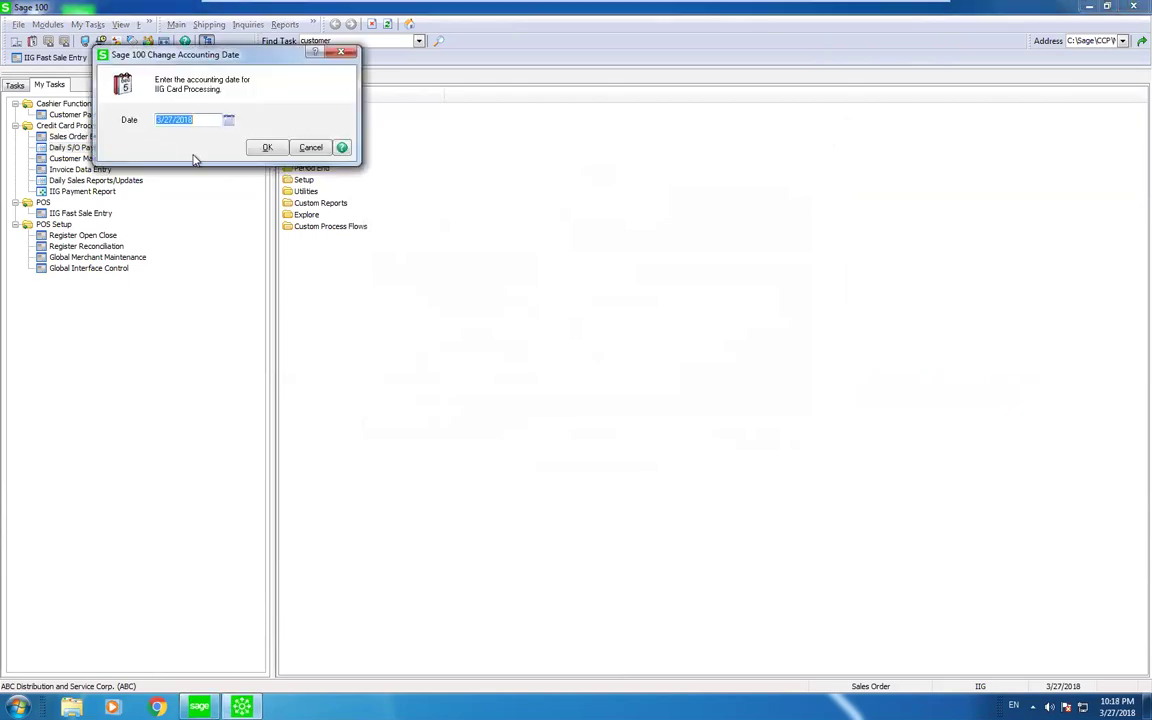
pyautogui.click(266, 147)
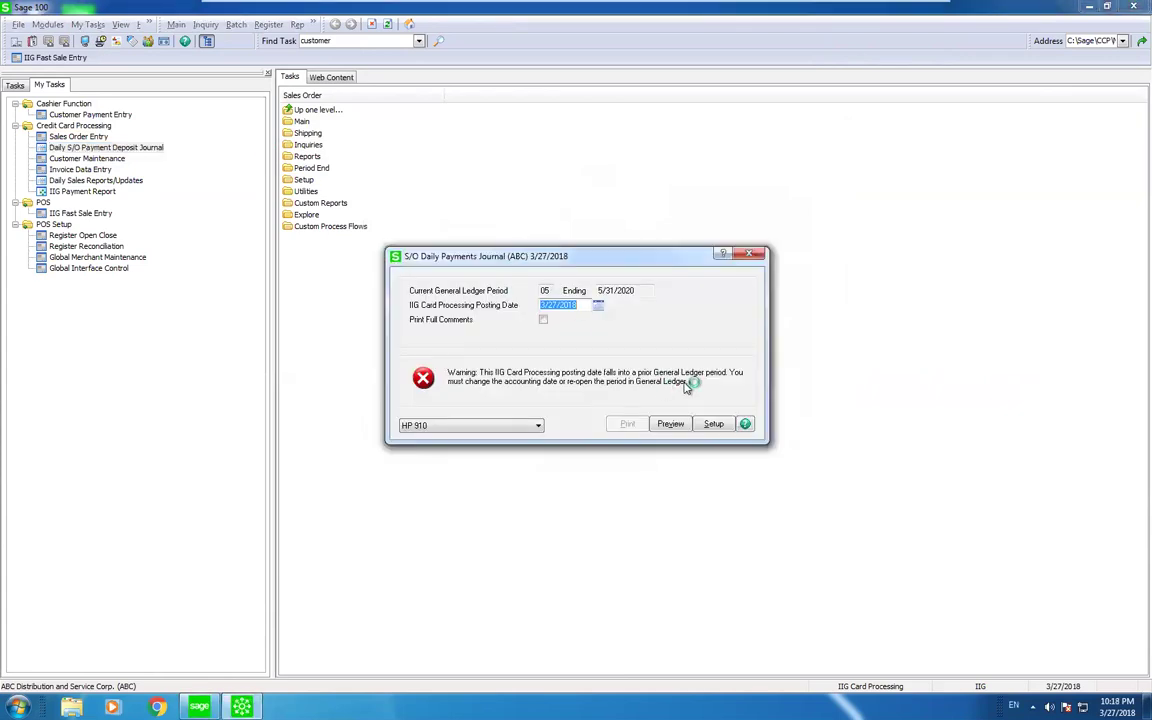
pyautogui.write('5/31/2010')
pyautogui.press('Tab')
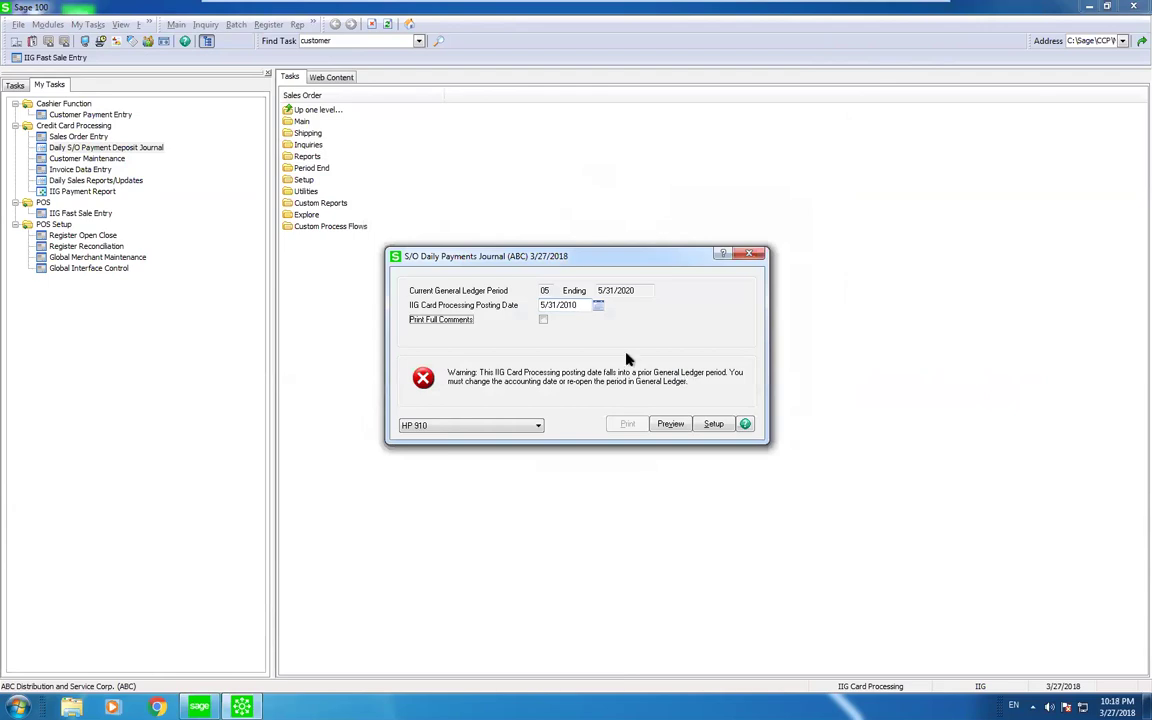
pyautogui.click(587, 306)
pyautogui.press('Tab')
# - Preview the S/O Daily Payments Journal full screen at 150% to examine payments by type, and close the preview
pyautogui.click(676, 425)
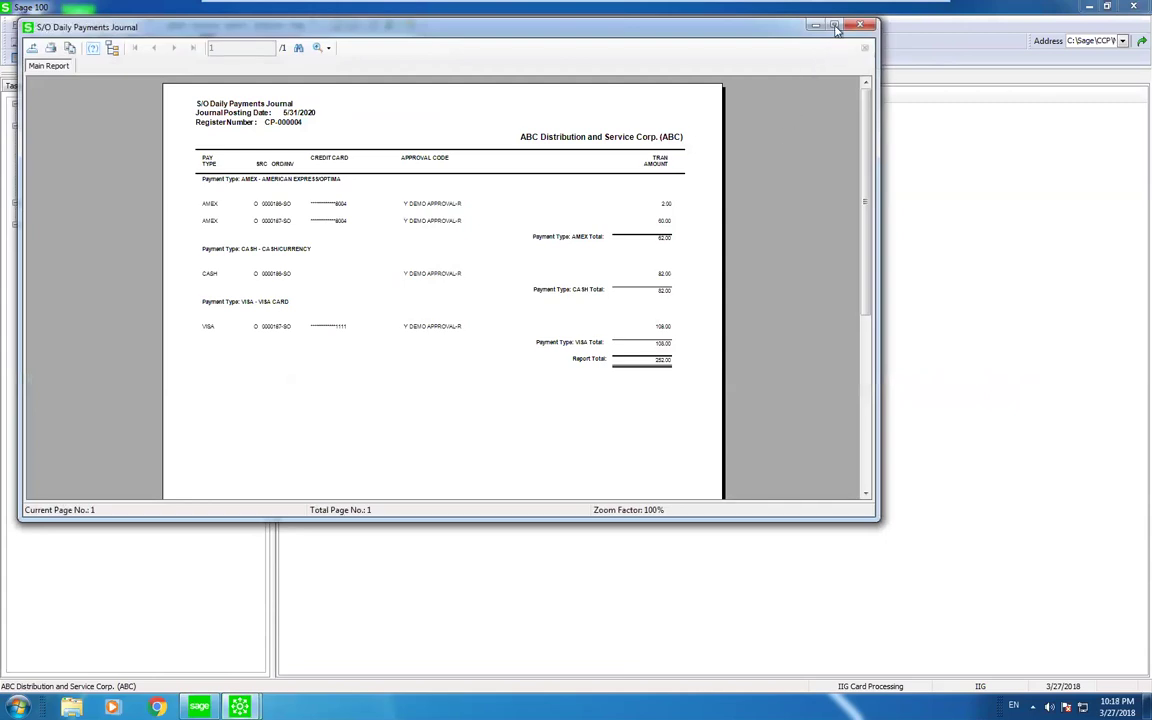
pyautogui.doubleClick(751, 23)
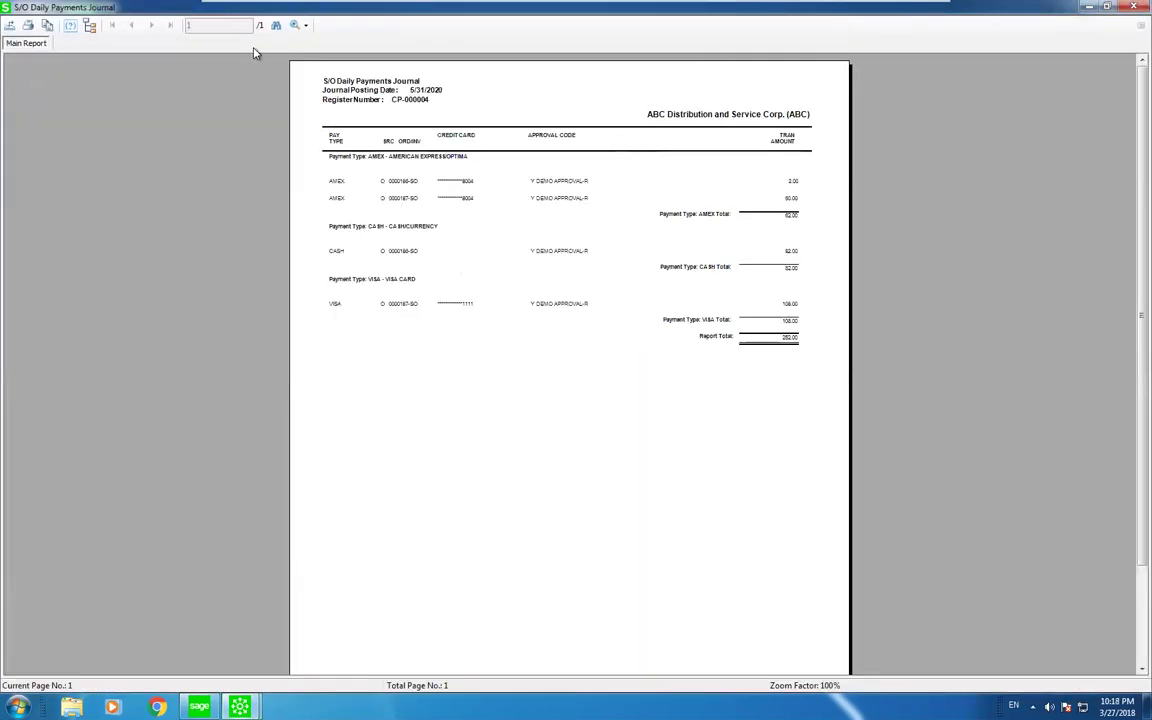
pyautogui.click(298, 26)
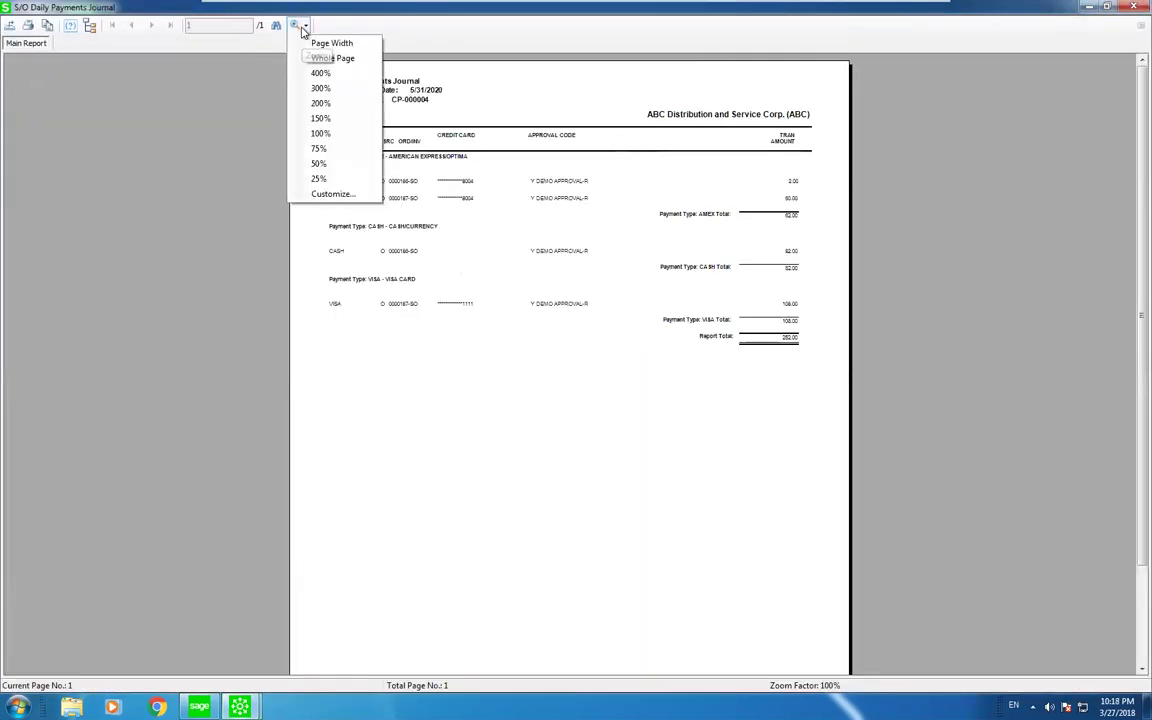
pyautogui.click(322, 118)
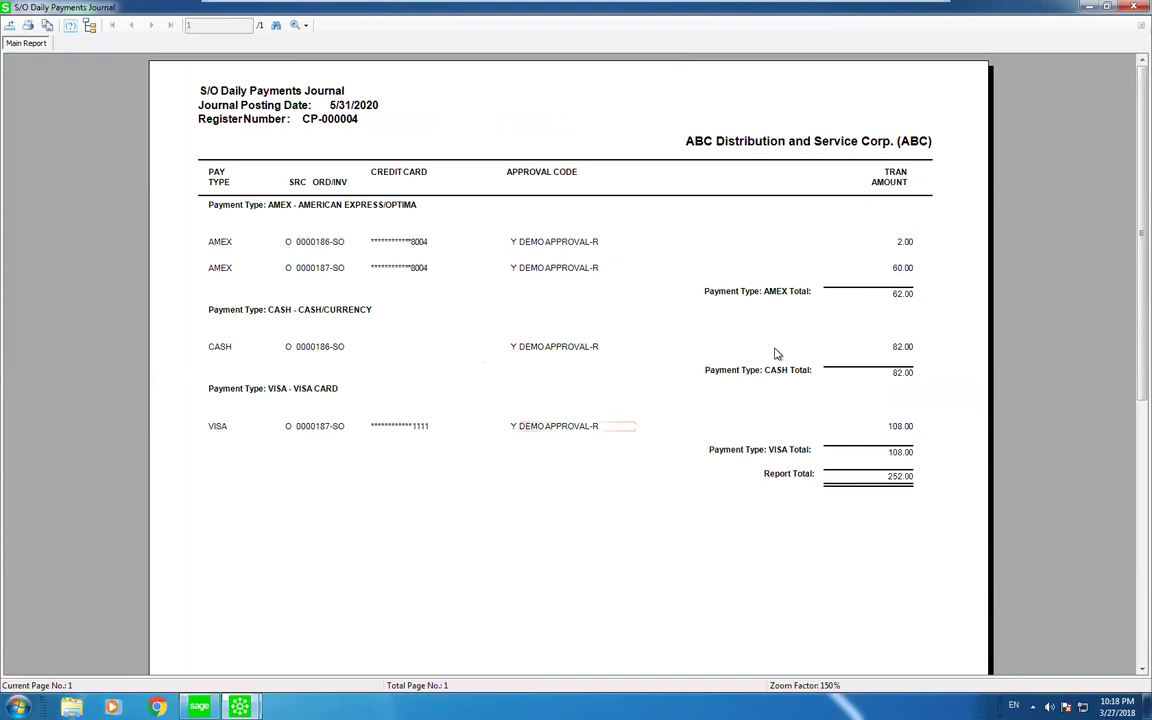
pyautogui.click(1133, 7)
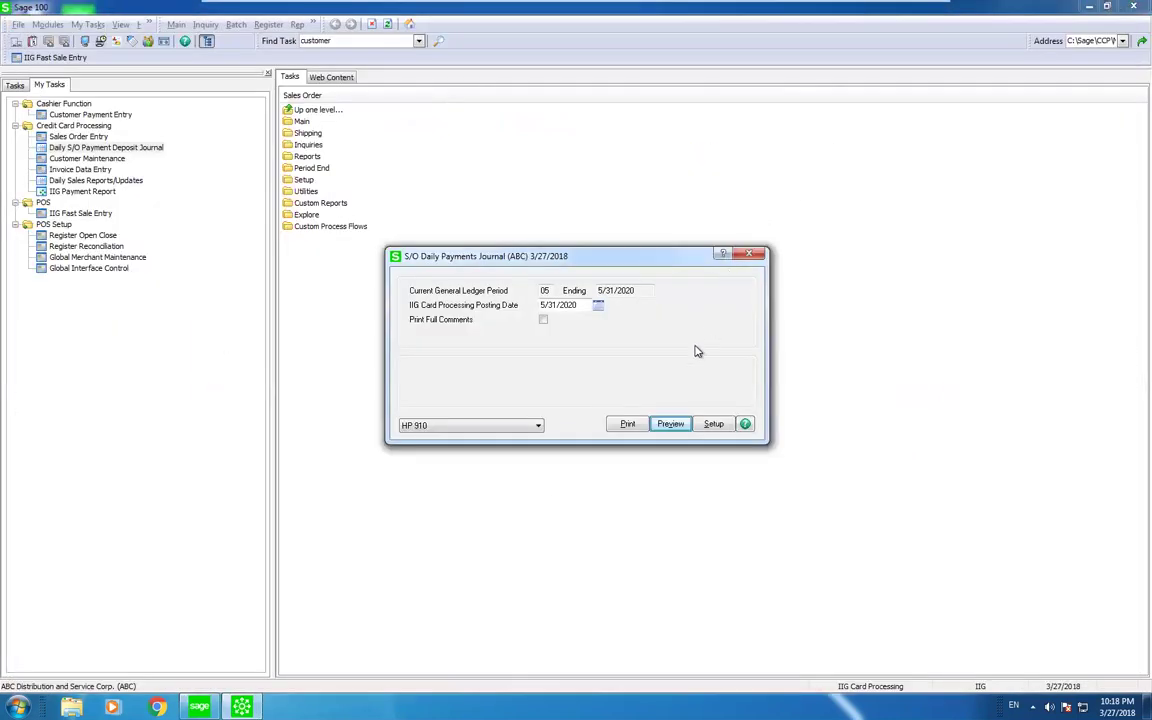
# - Preview the Bank Code Deposit Journal and the Merchant Code Deposit Journal, closing each report after review
pyautogui.press('Return')
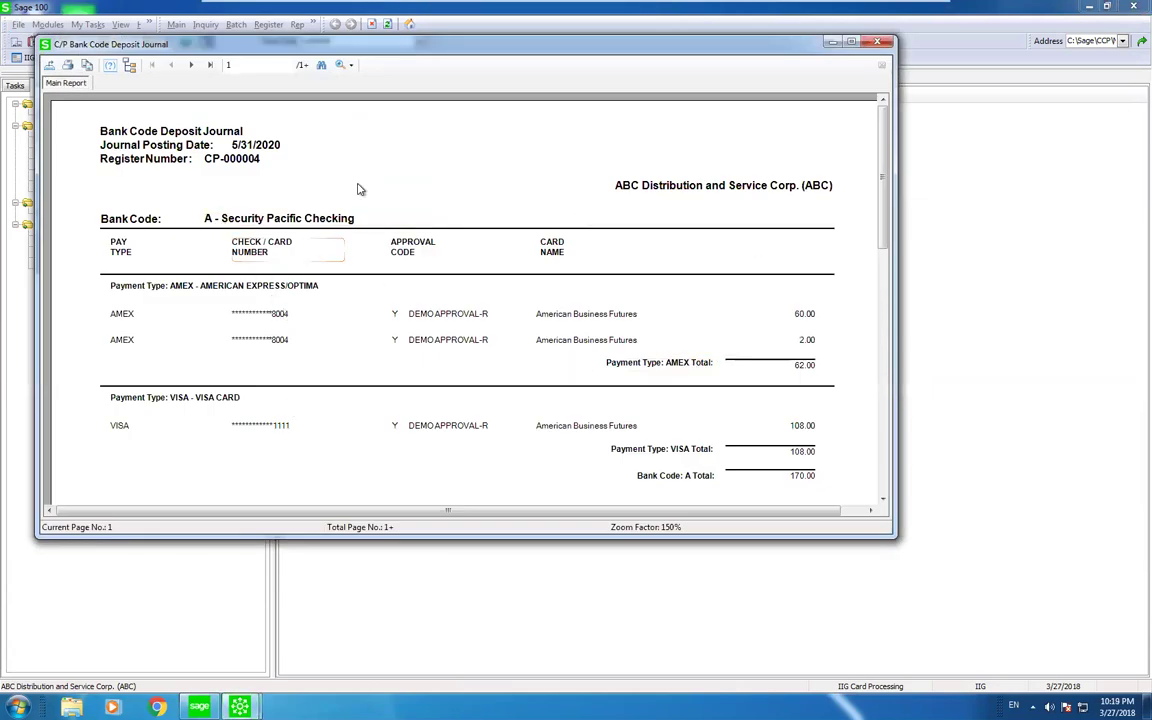
pyautogui.click(877, 43)
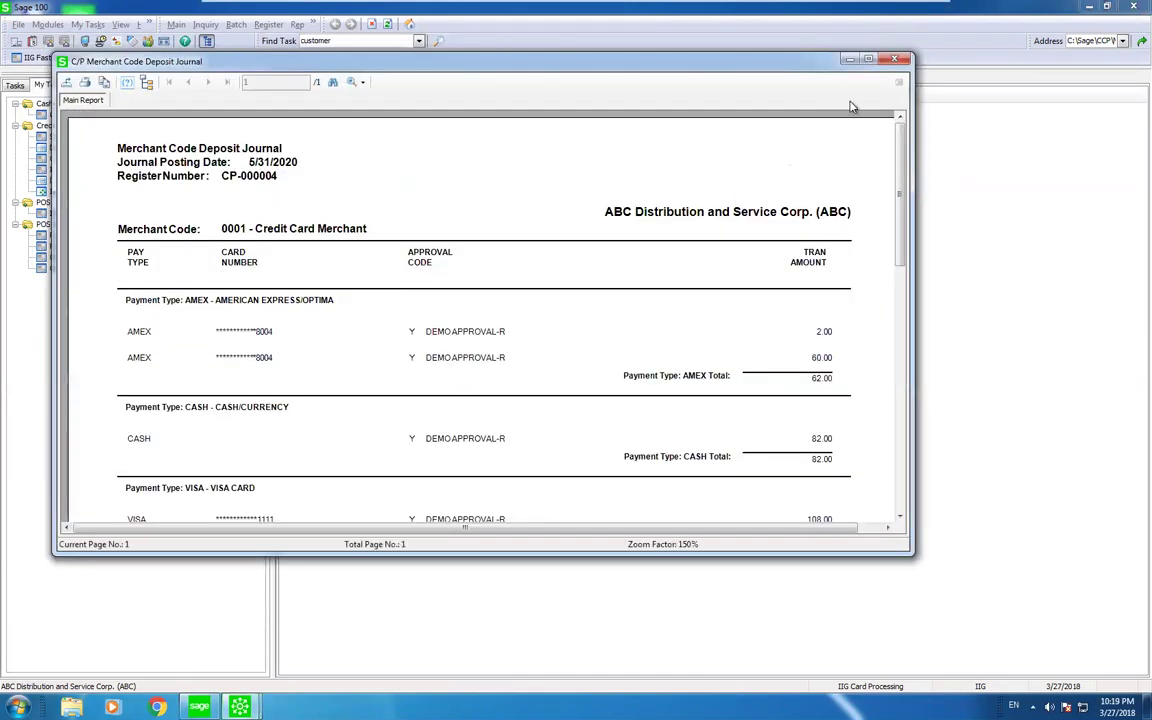
pyautogui.click(894, 58)
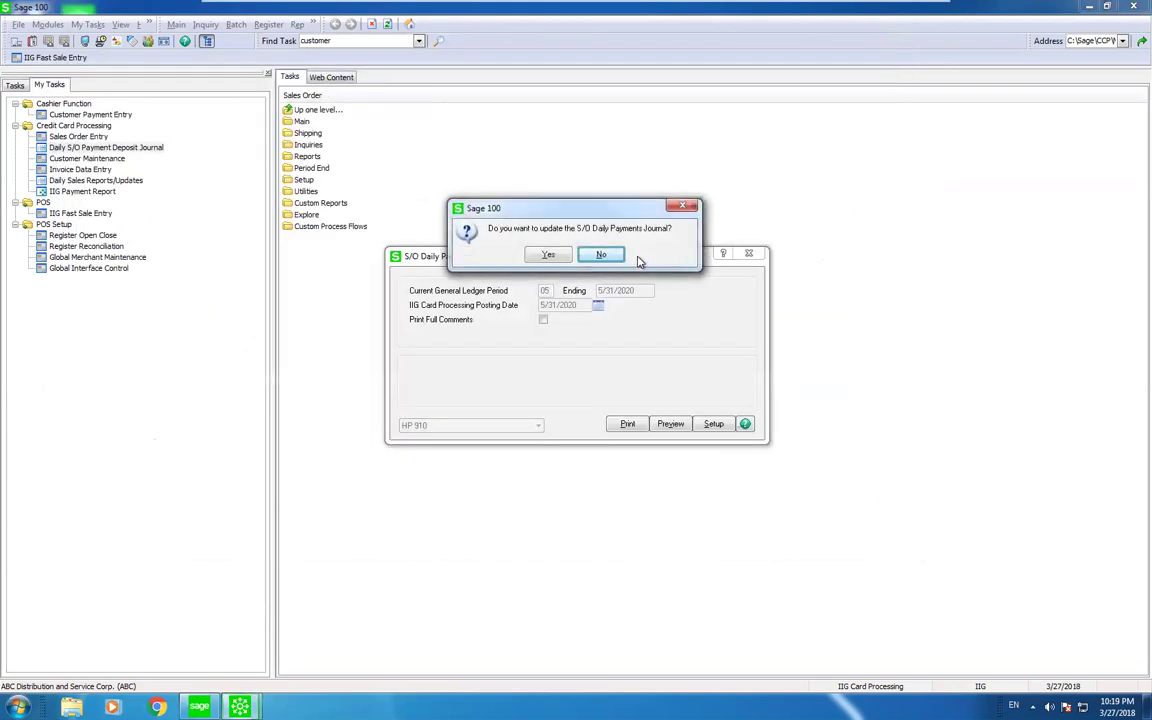
# - Update the S/O Daily Payments Journal, and preview and update the Daily Transaction Register
pyautogui.click(554, 258)
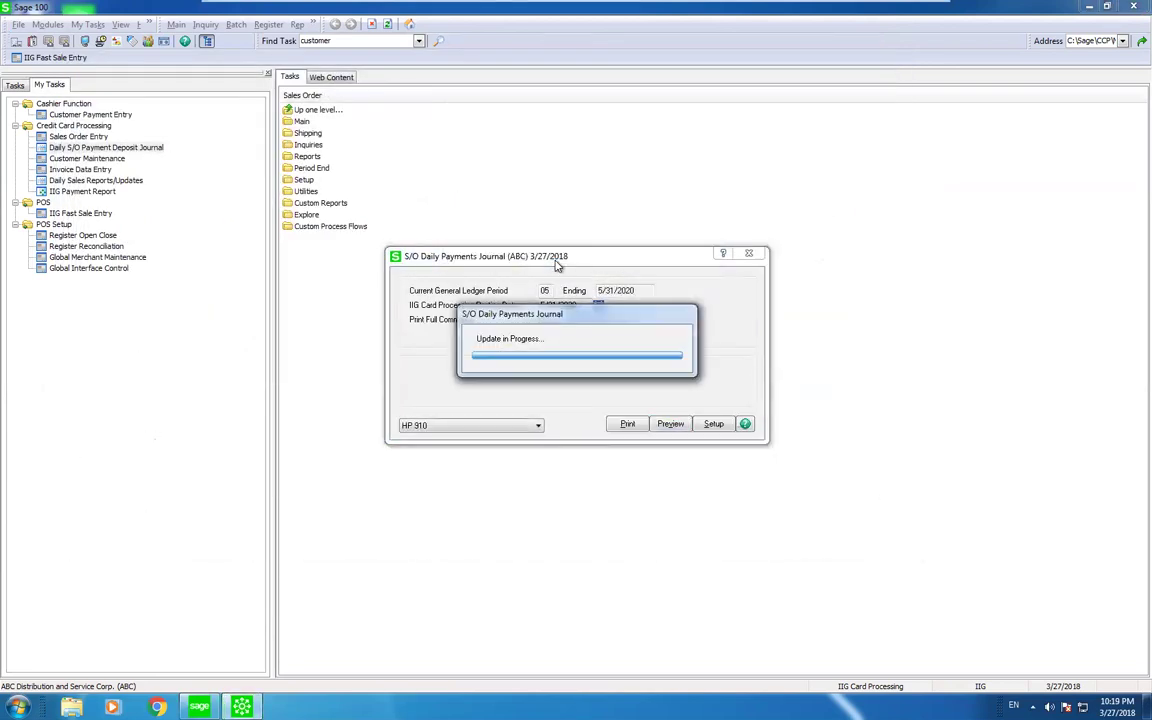
pyautogui.click(555, 256)
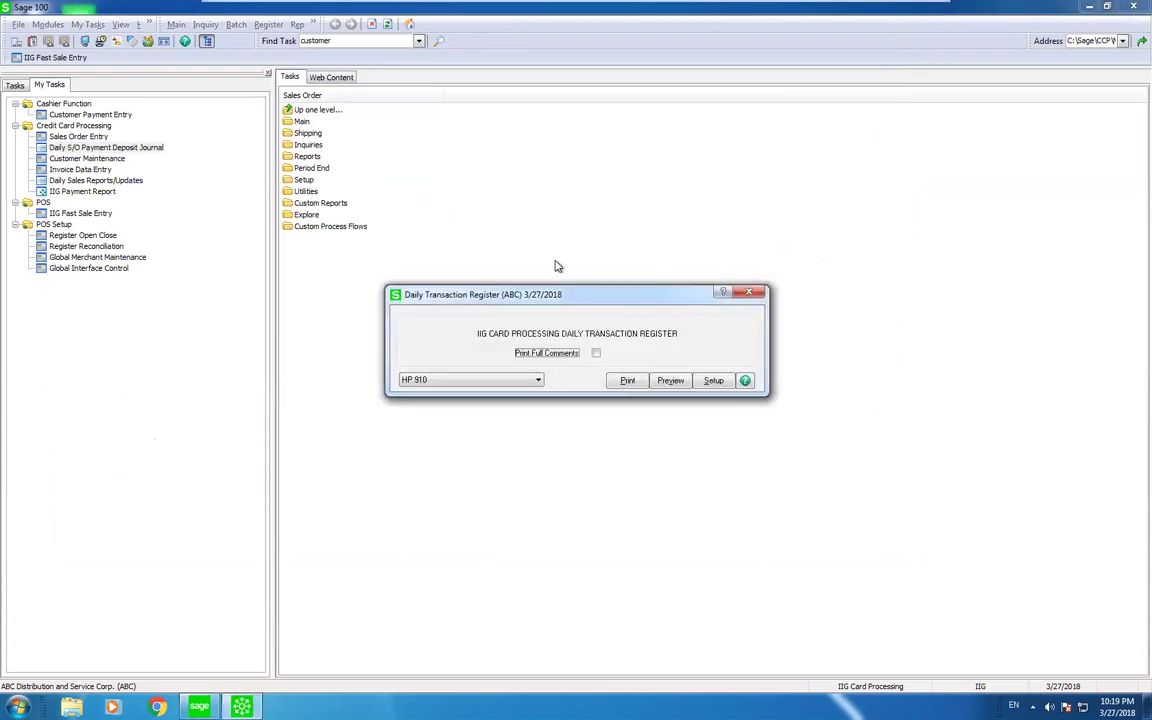
pyautogui.click(667, 383)
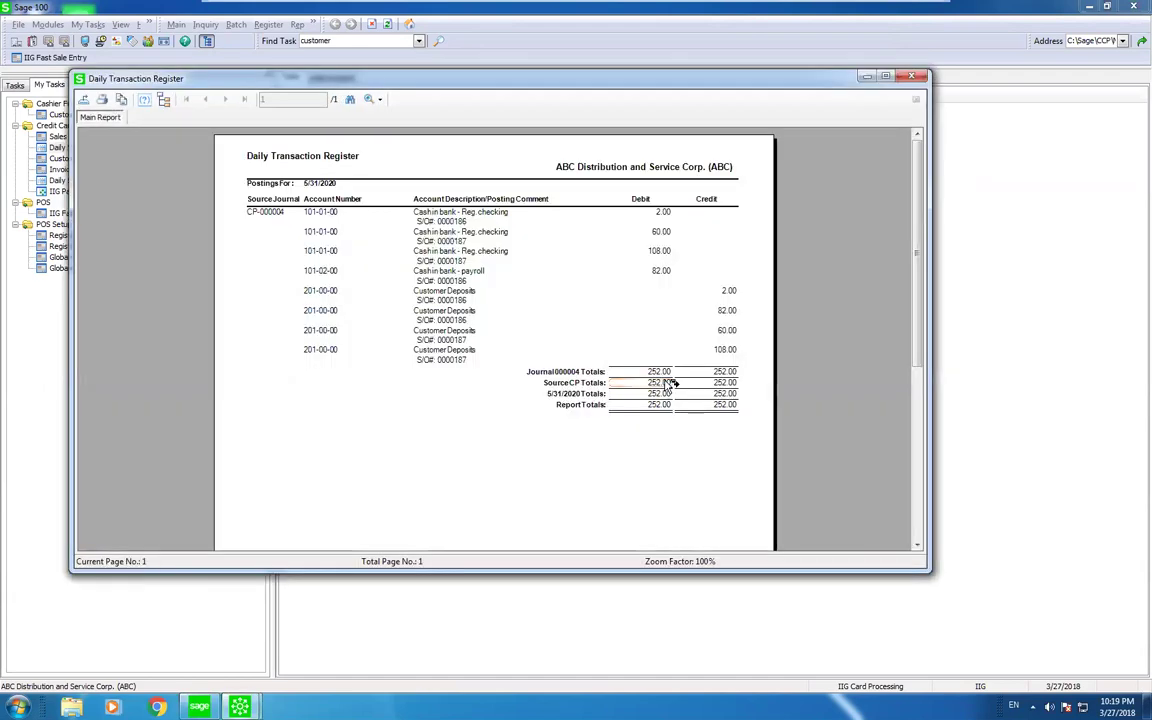
pyautogui.click(911, 76)
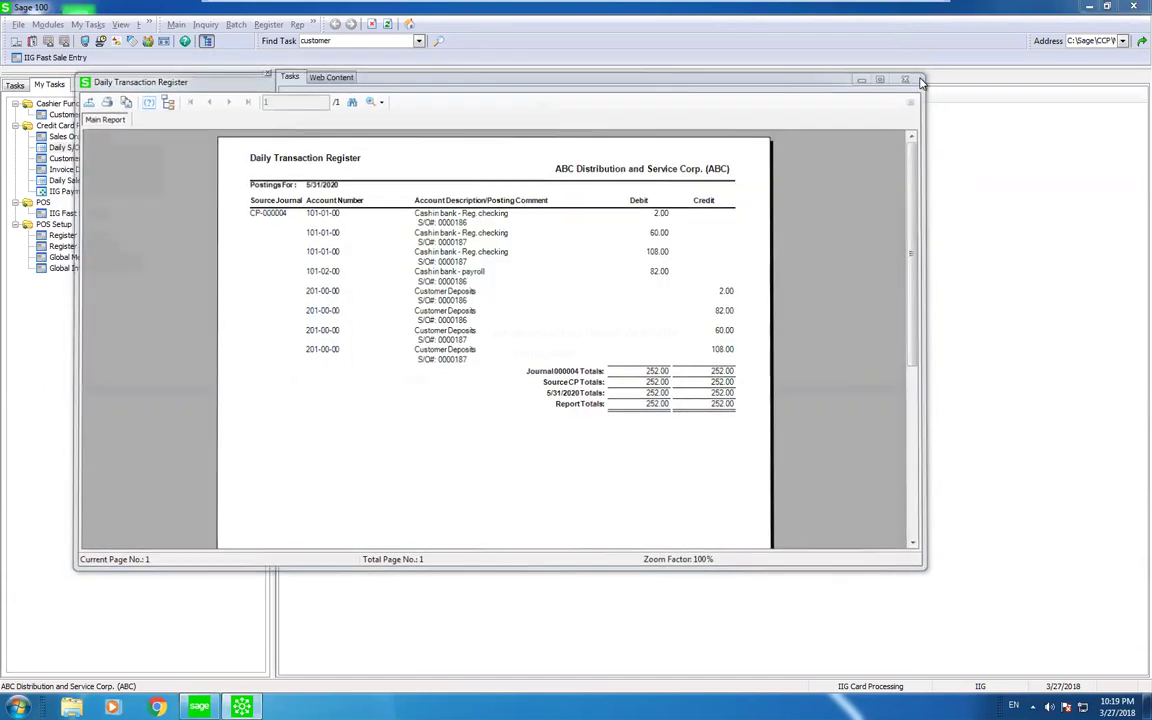
pyautogui.click(549, 255)
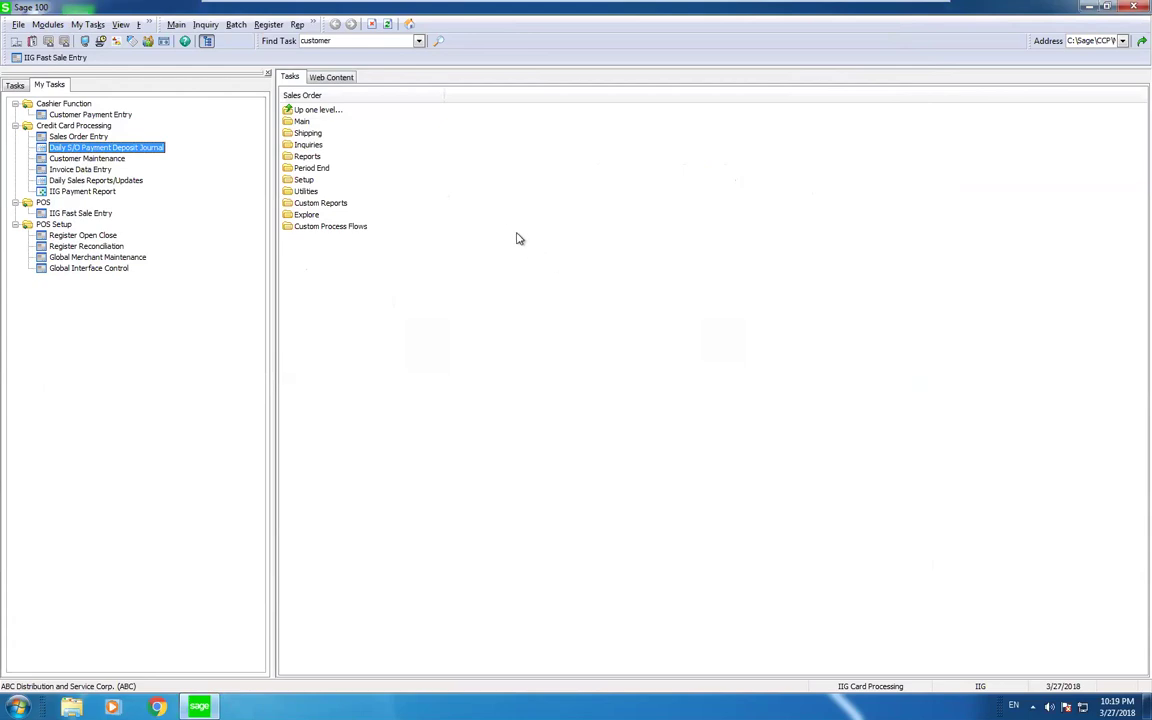
# - Open Customer Maintenance with the default accounting date, load American Business Futures, and dismiss its customer memo
pyautogui.doubleClick(115, 158)
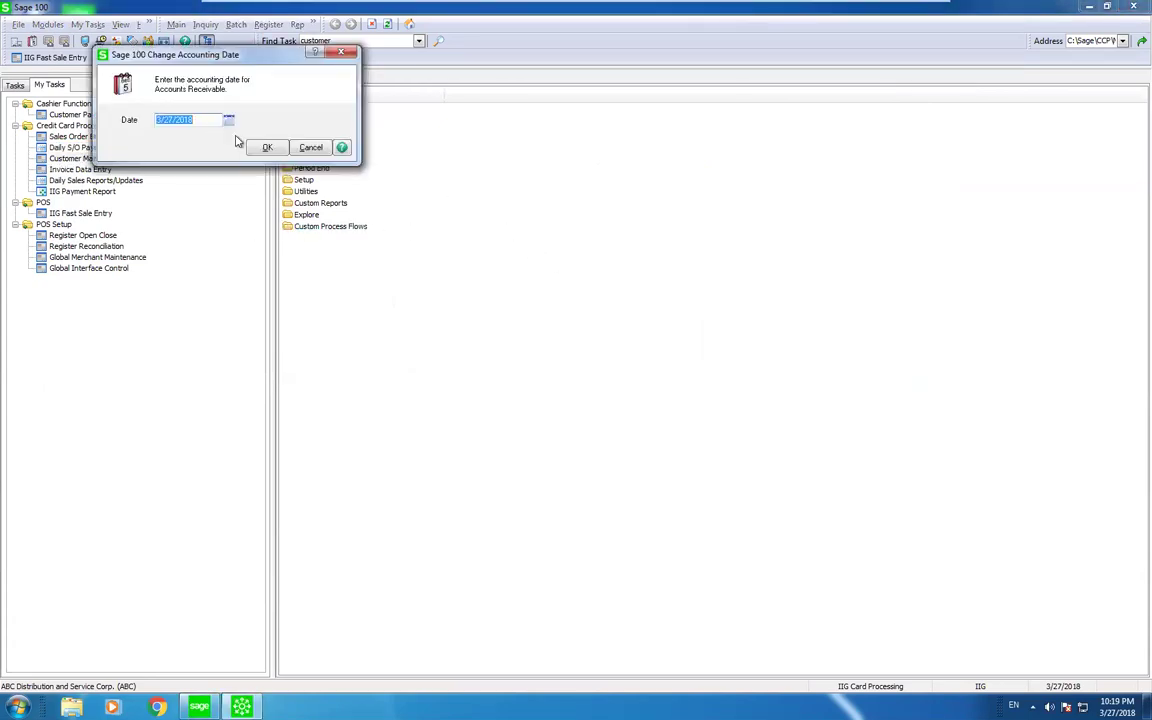
pyautogui.click(268, 148)
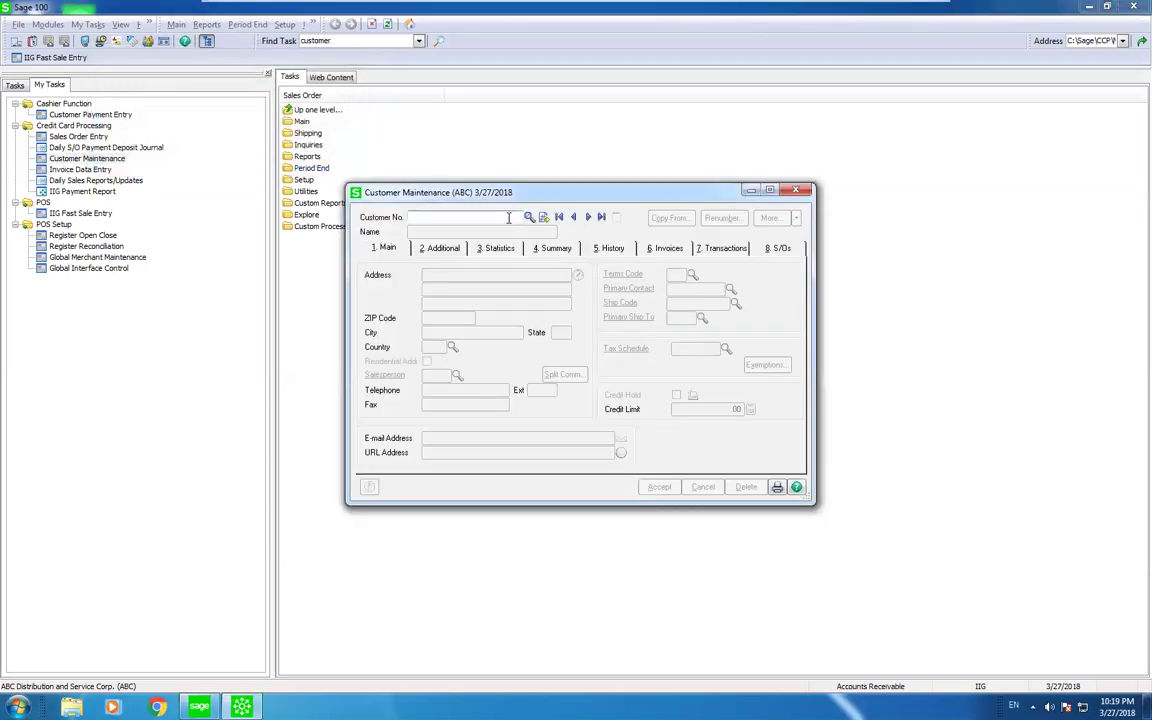
pyautogui.click(529, 217)
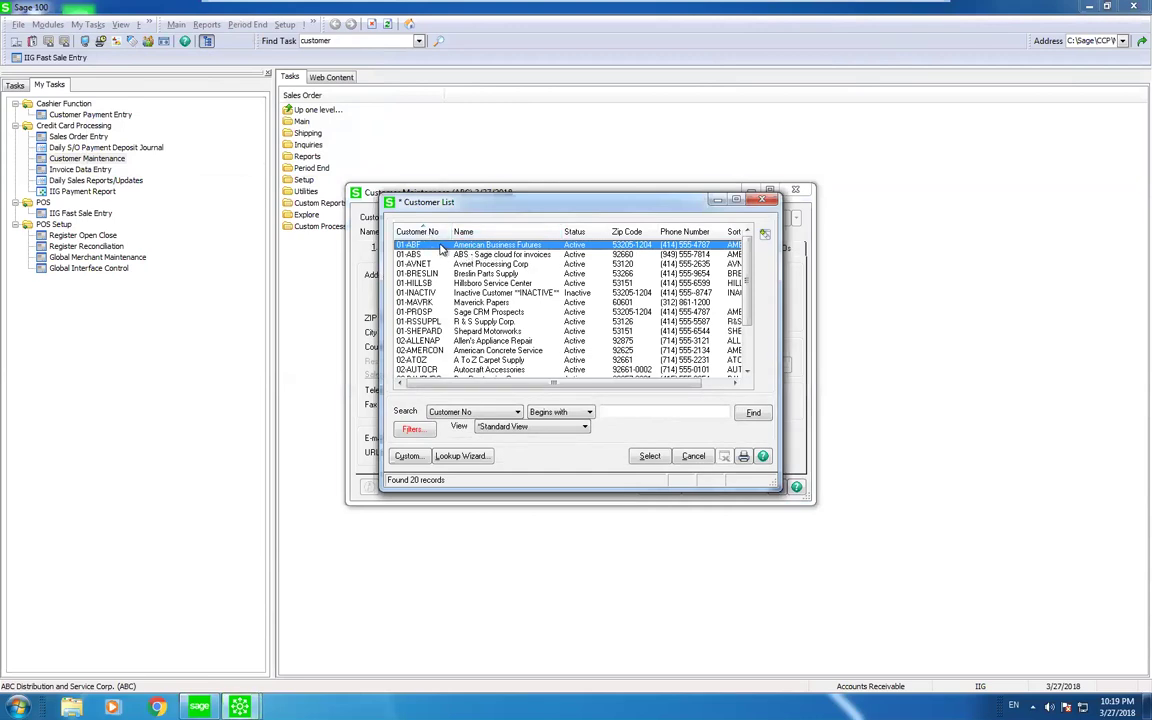
pyautogui.doubleClick(441, 250)
pyautogui.click(616, 417)
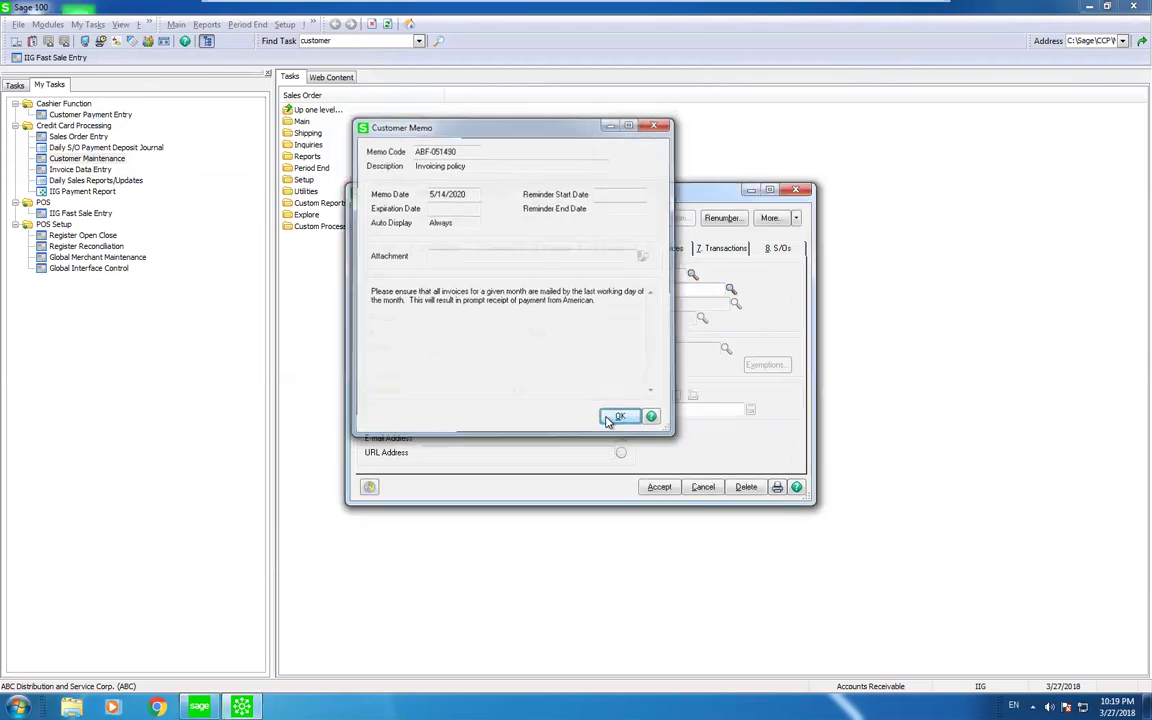
# - Examine the customer's credit card activity from its invoices, and close the activity list and the customer record
pyautogui.click(667, 248)
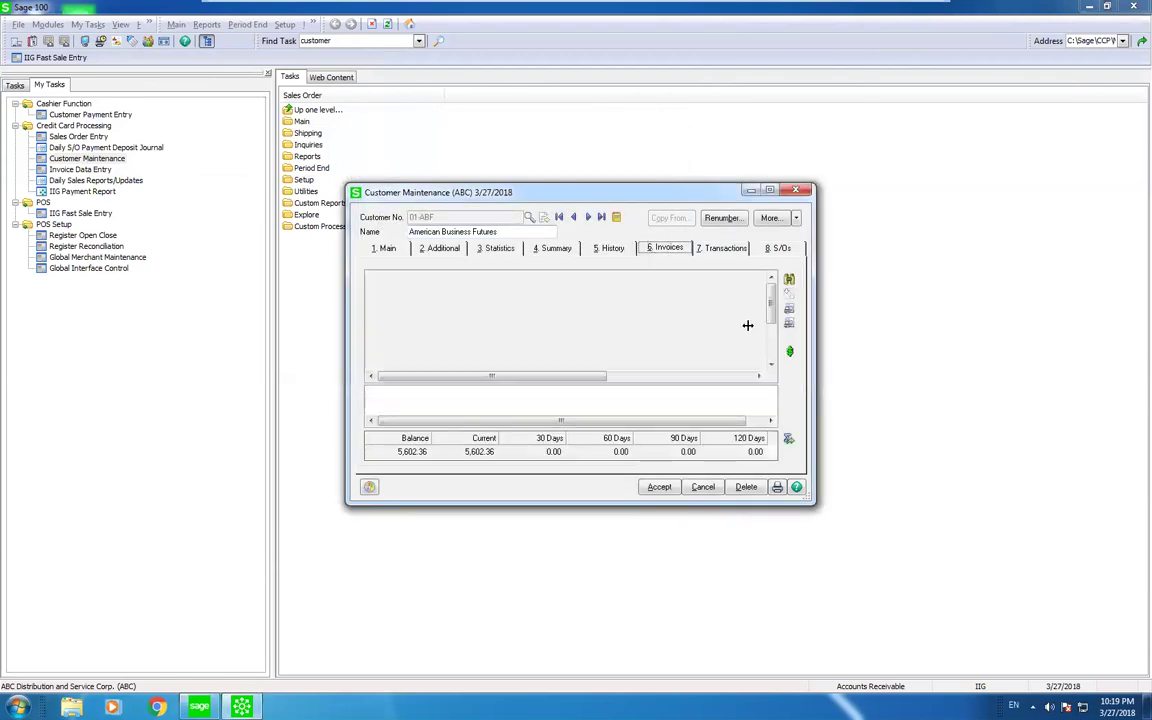
pyautogui.click(789, 351)
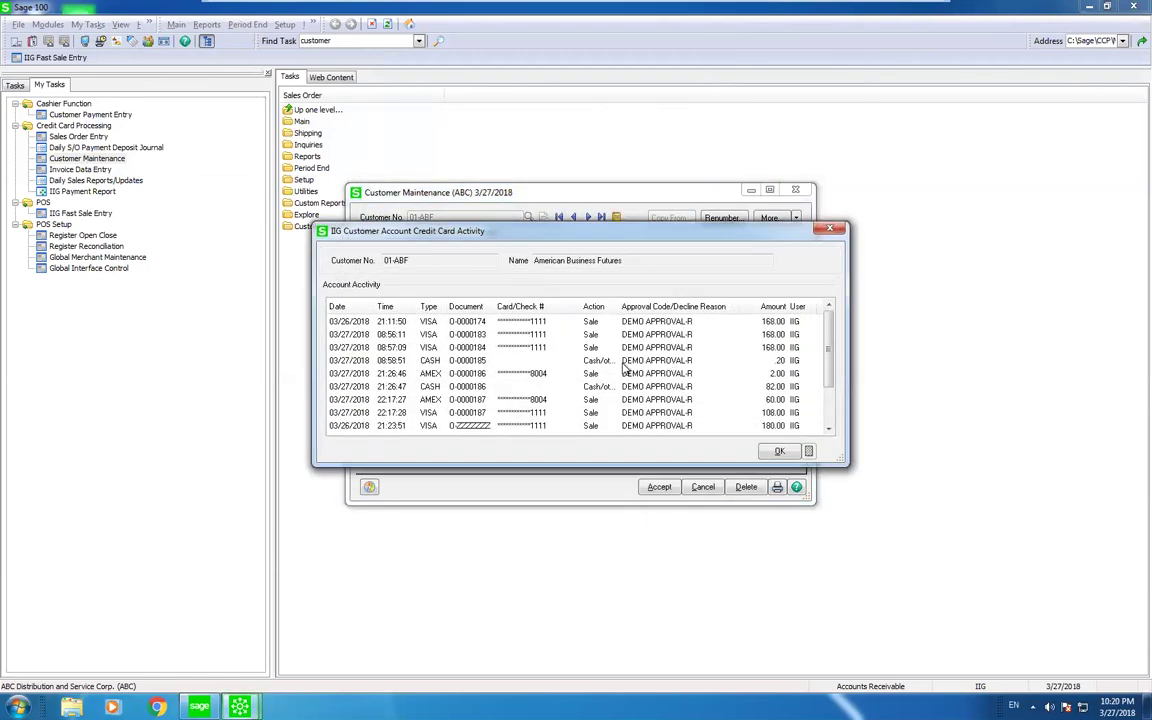
pyautogui.scroll(-2, 750, 380)
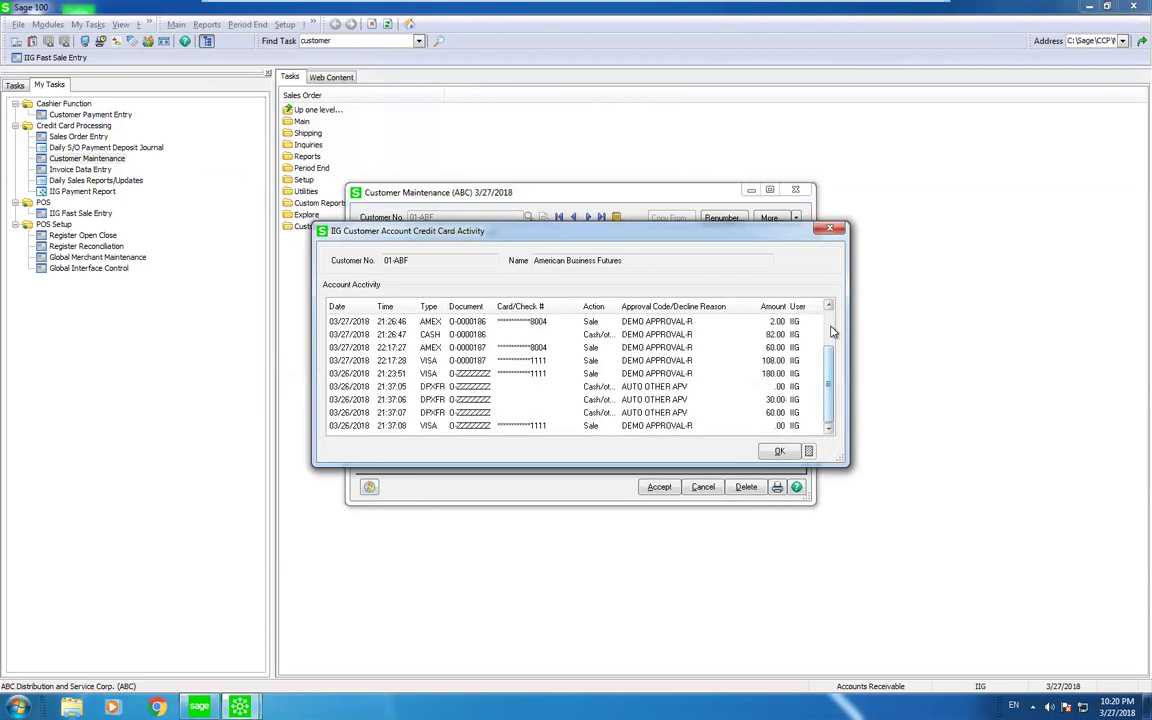
pyautogui.click(836, 230)
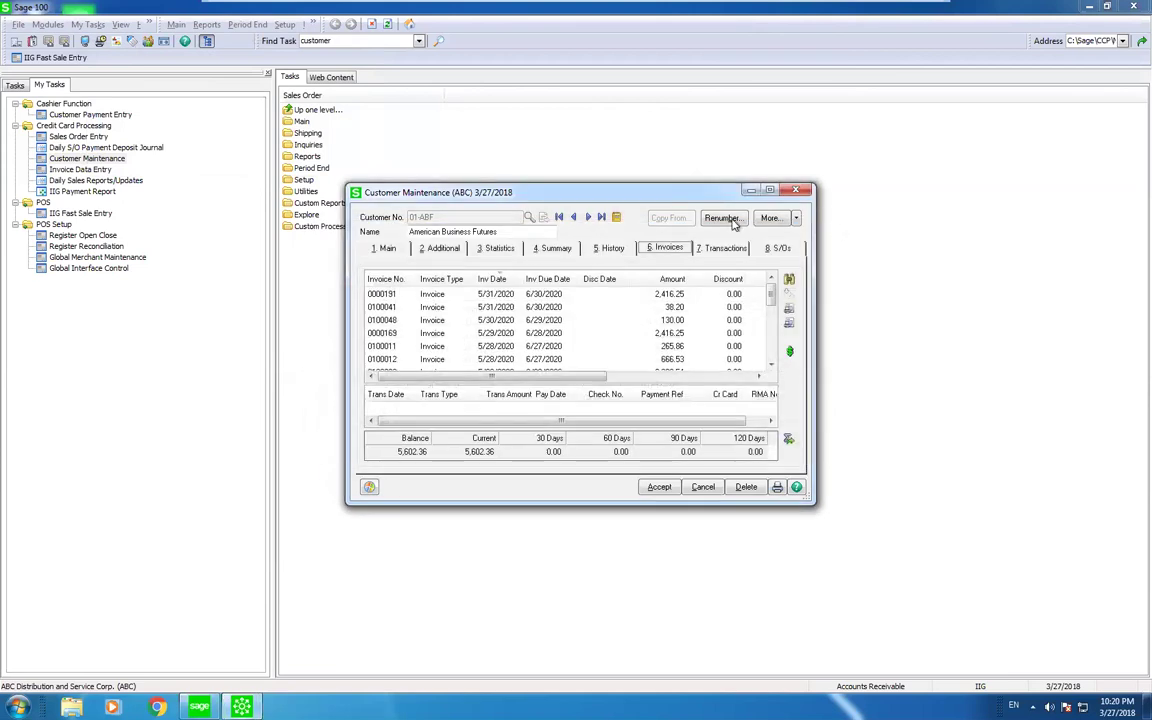
pyautogui.click(795, 190)
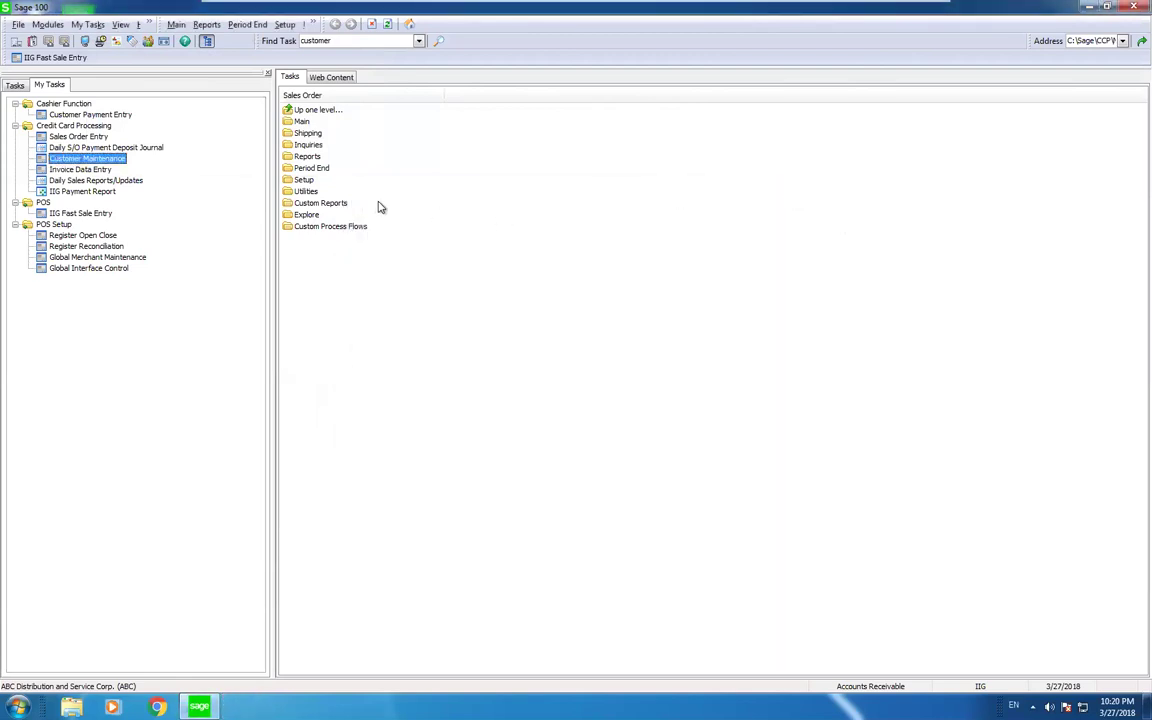
# - Create an invoice with the next invoice number from the Avnet Processing Corp sales order, and dismiss the credit history
pyautogui.doubleClick(84, 170)
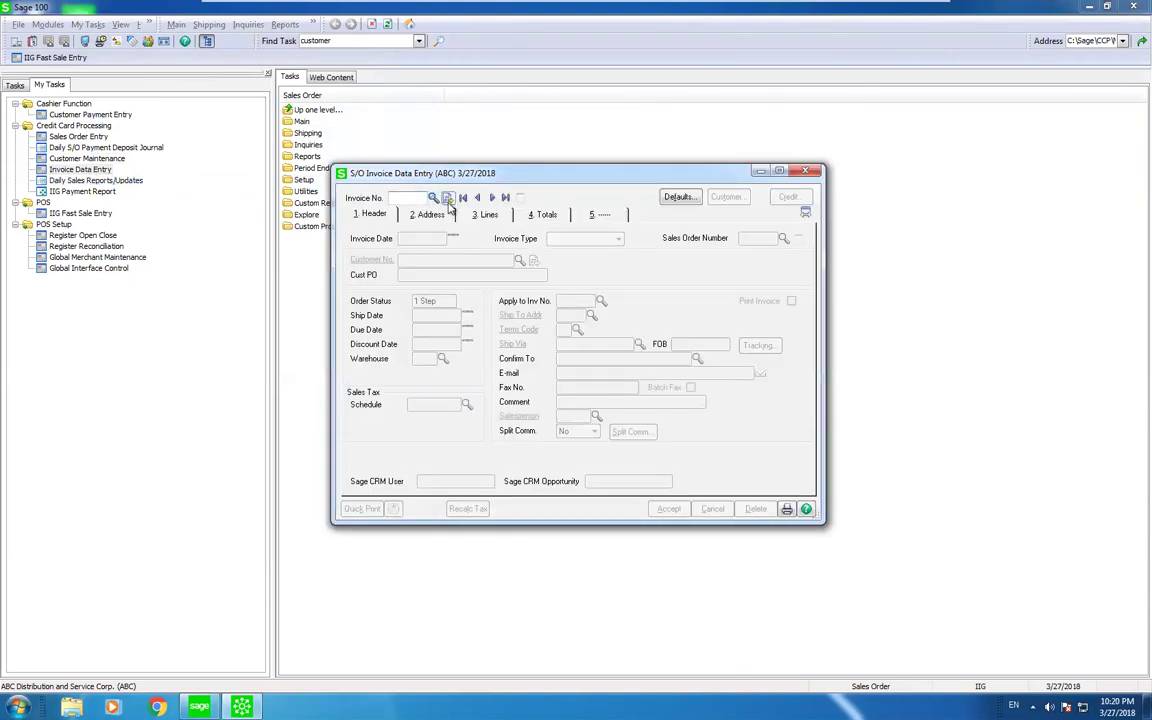
pyautogui.click(448, 198)
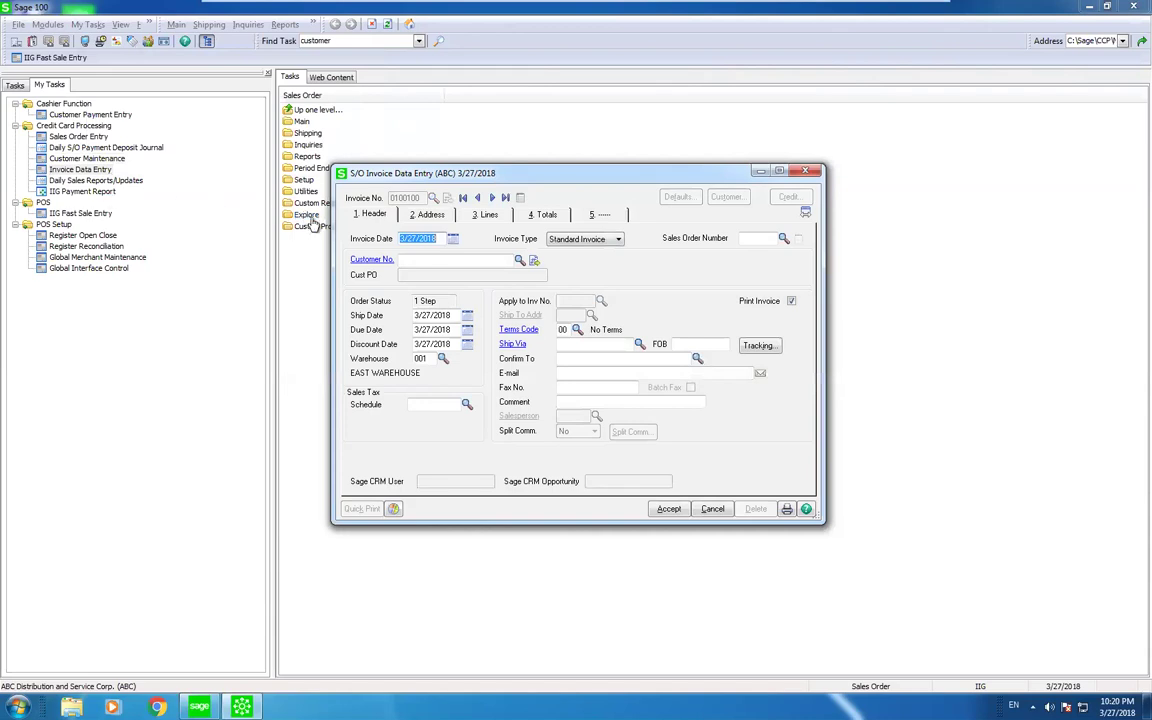
pyautogui.click(784, 240)
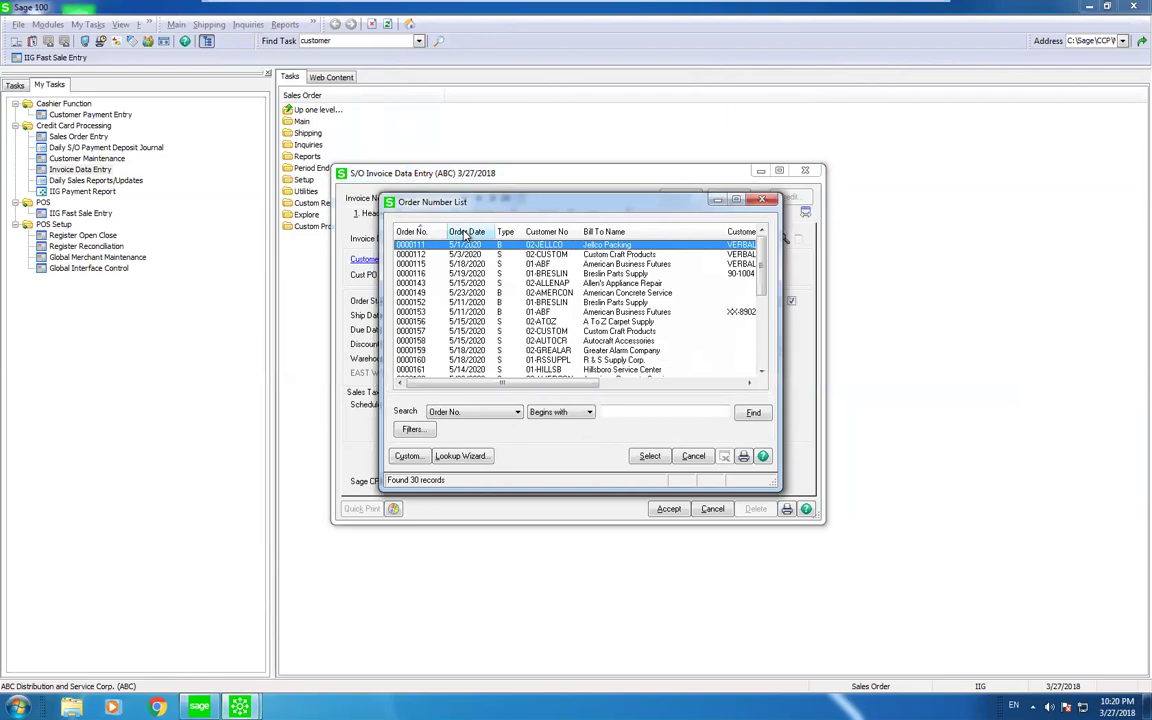
pyautogui.click(466, 232)
pyautogui.doubleClick(463, 247)
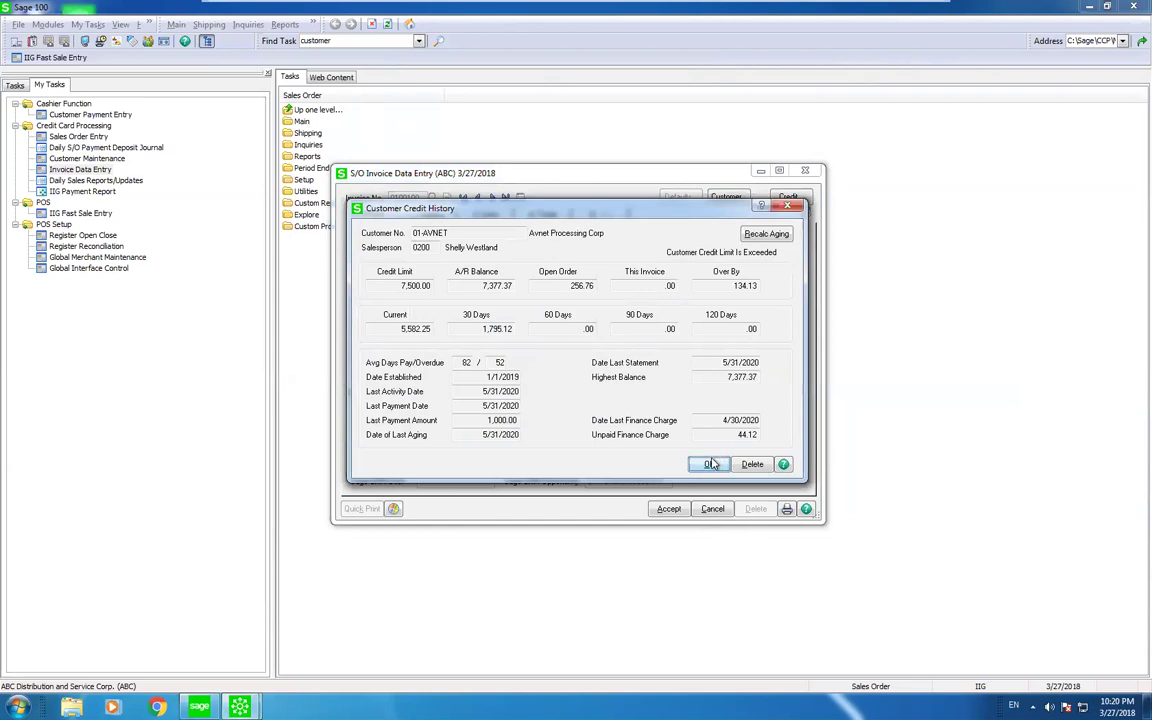
pyautogui.click(708, 464)
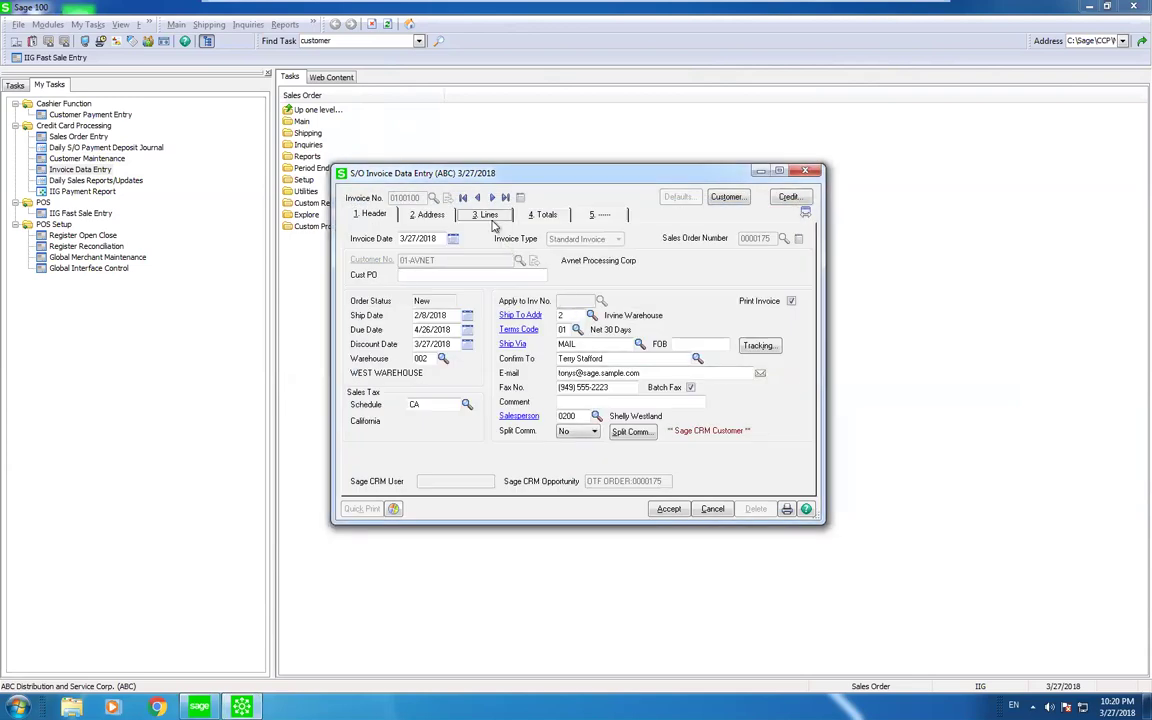
# - Bring the order's line items into the invoice as fully shipped, and check the deposit details from the invoice totals
pyautogui.click(490, 218)
pyautogui.click(555, 255)
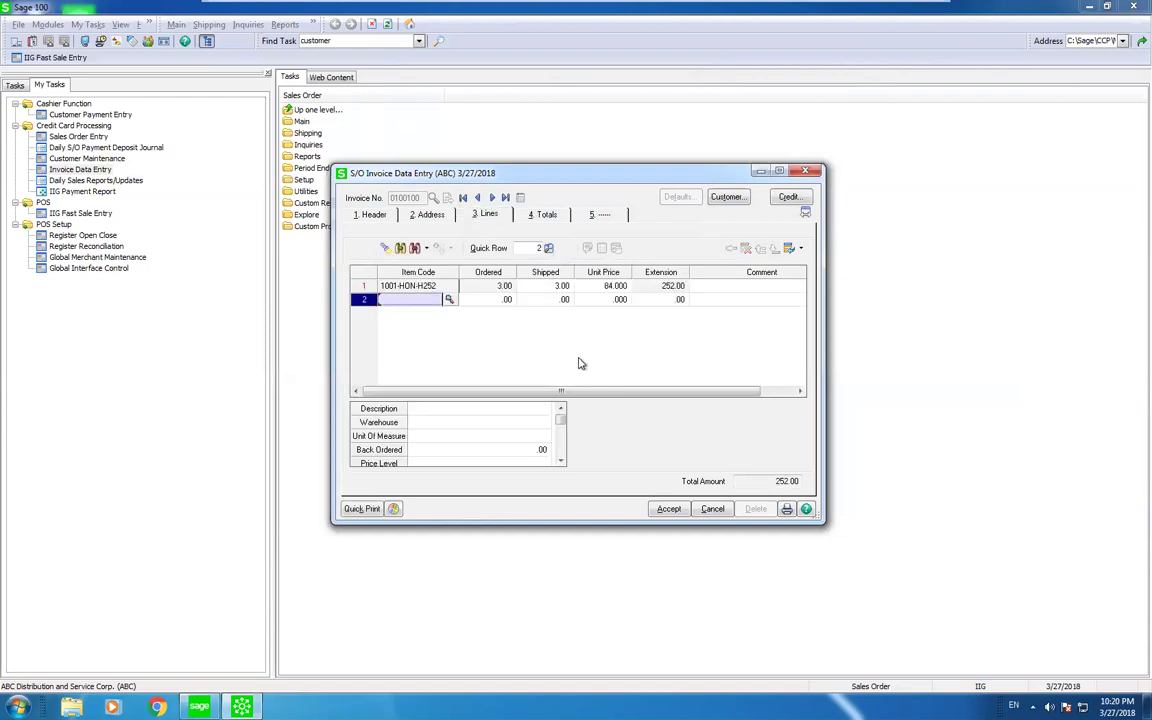
pyautogui.click(562, 217)
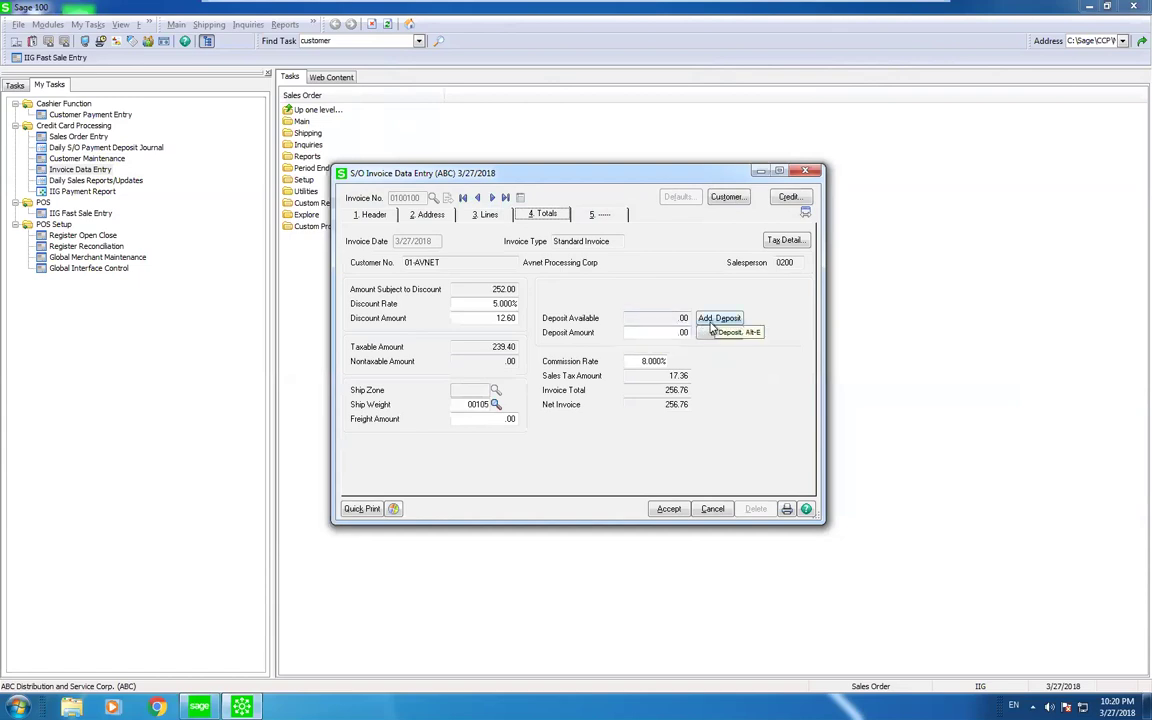
pyautogui.click(719, 333)
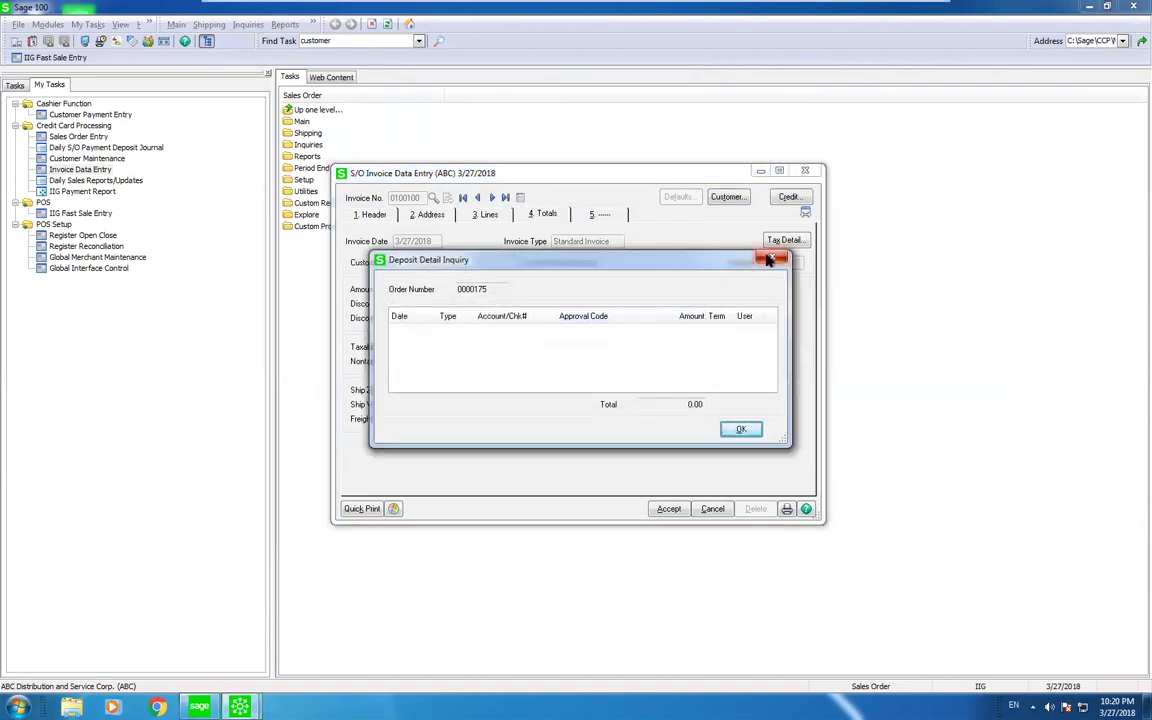
pyautogui.click(770, 260)
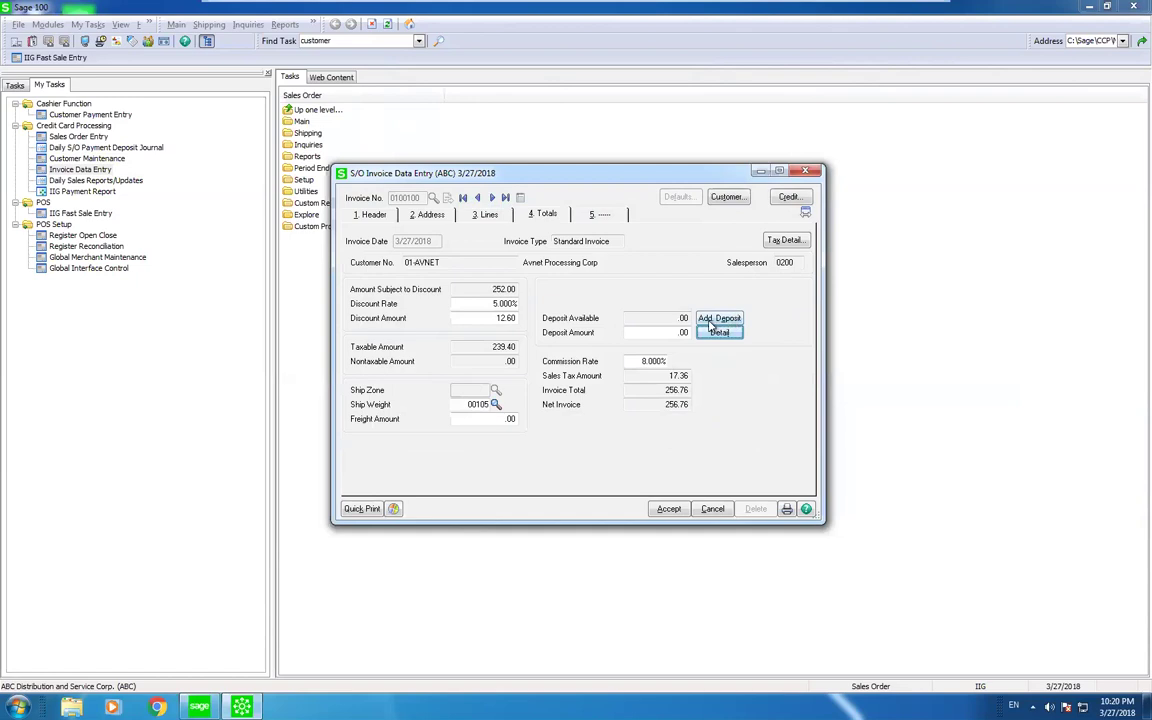
pyautogui.click(713, 319)
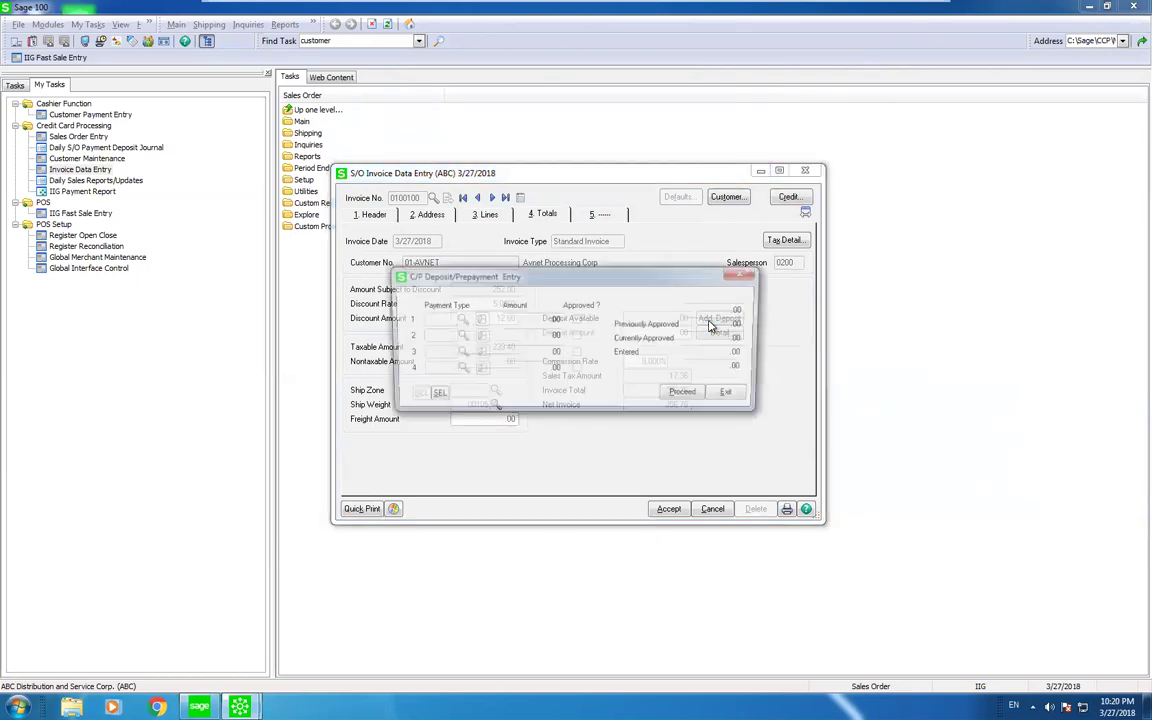
pyautogui.click(458, 319)
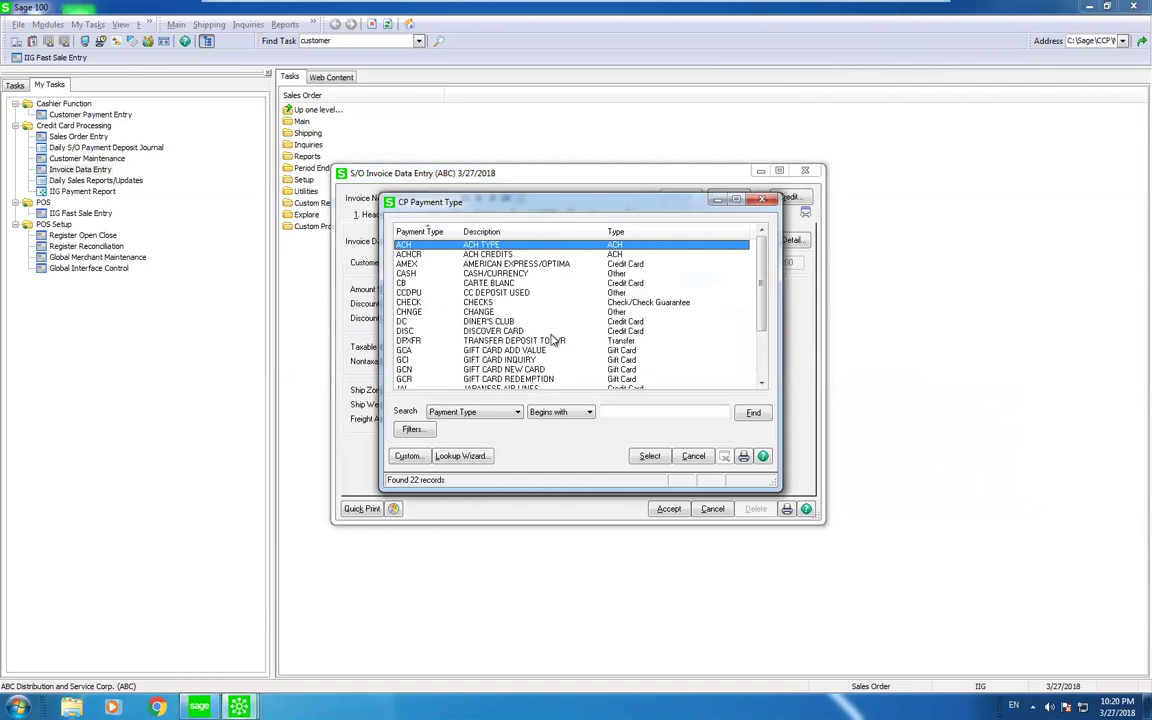
pyautogui.click(765, 372)
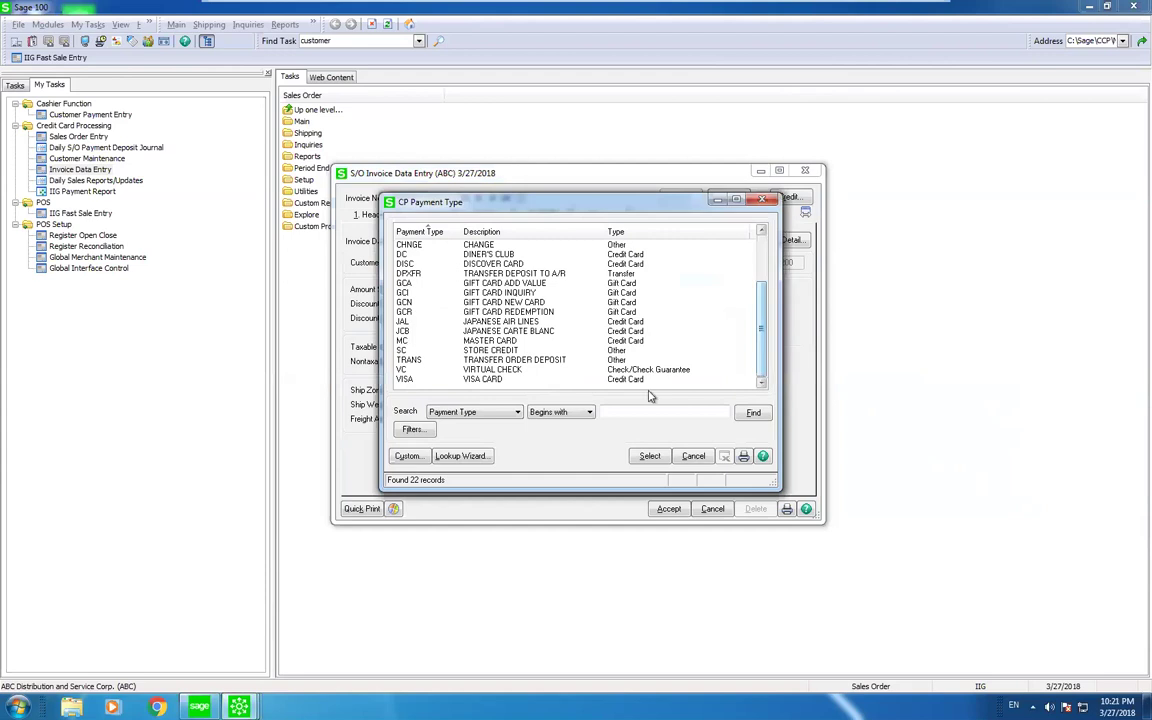
pyautogui.doubleClick(548, 380)
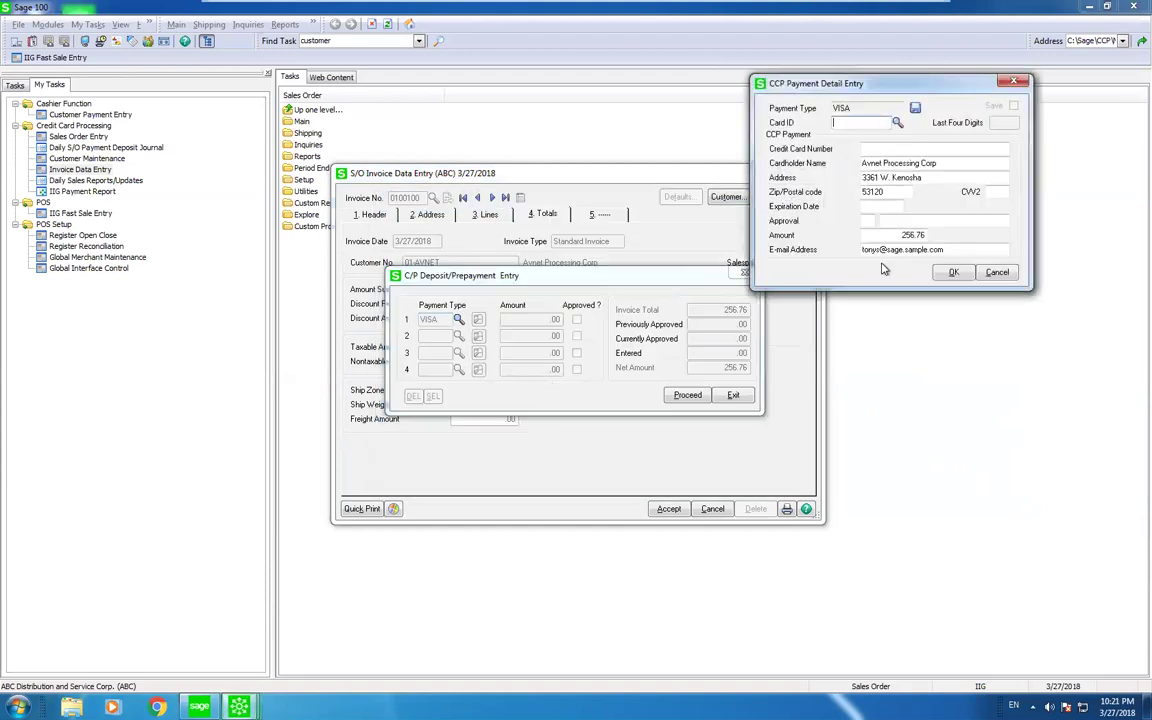
pyautogui.click(898, 122)
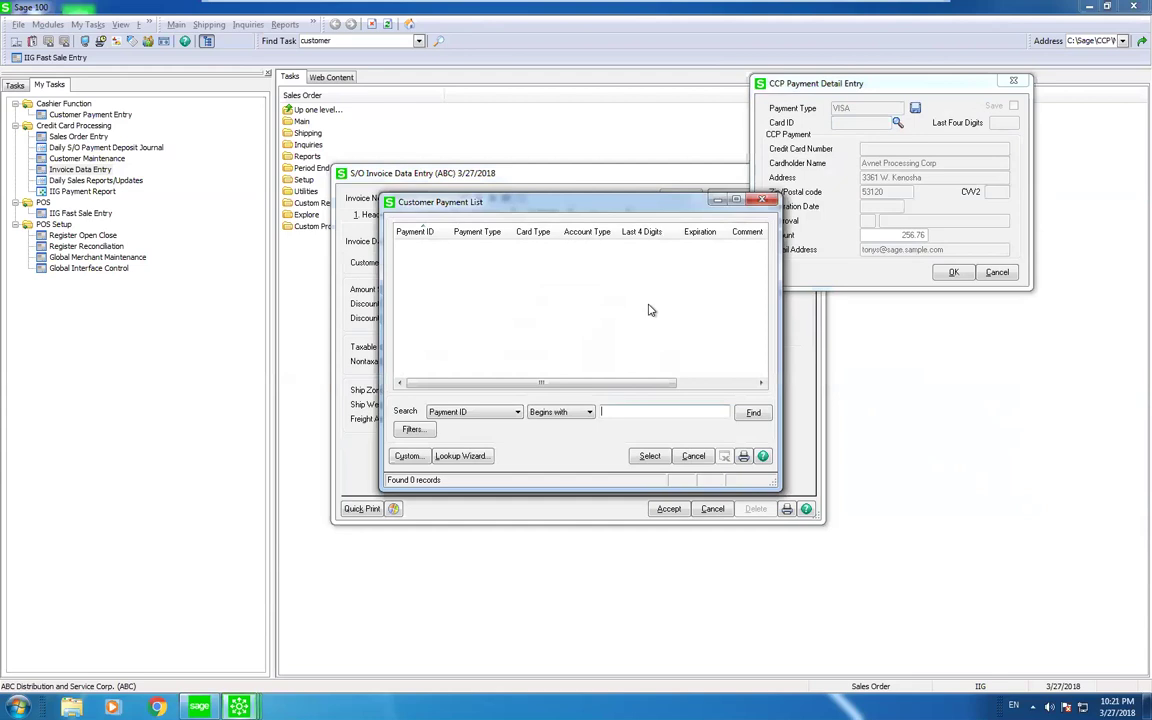
pyautogui.click(700, 456)
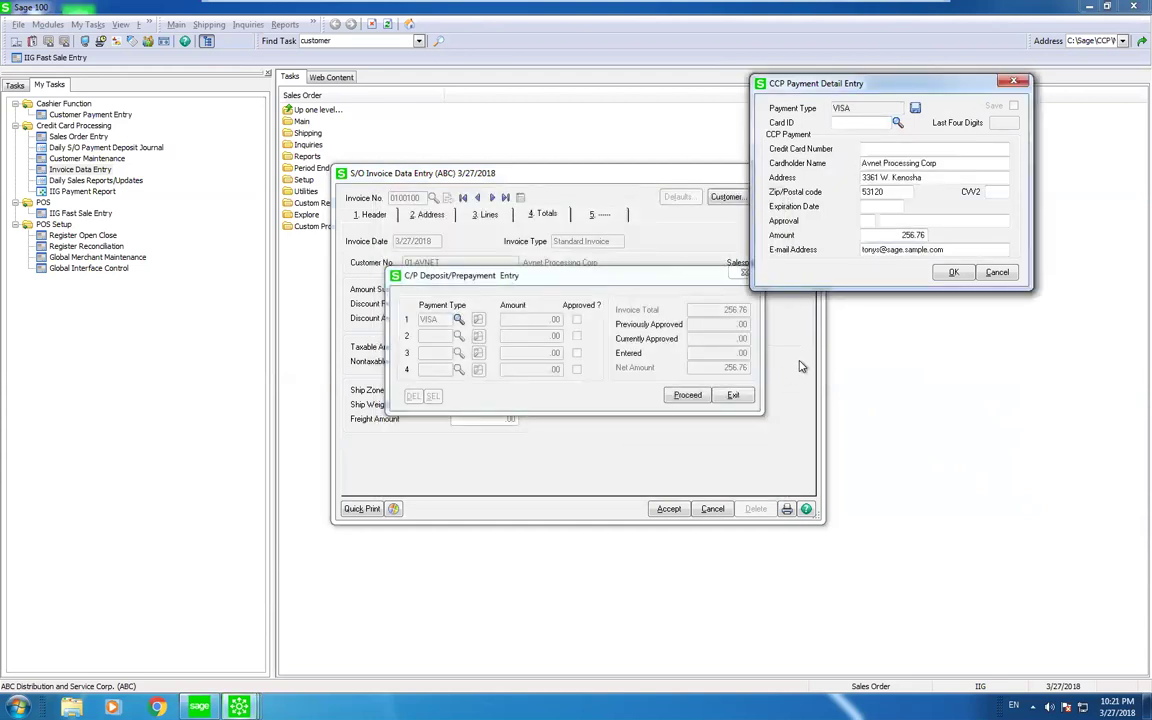
pyautogui.click(993, 271)
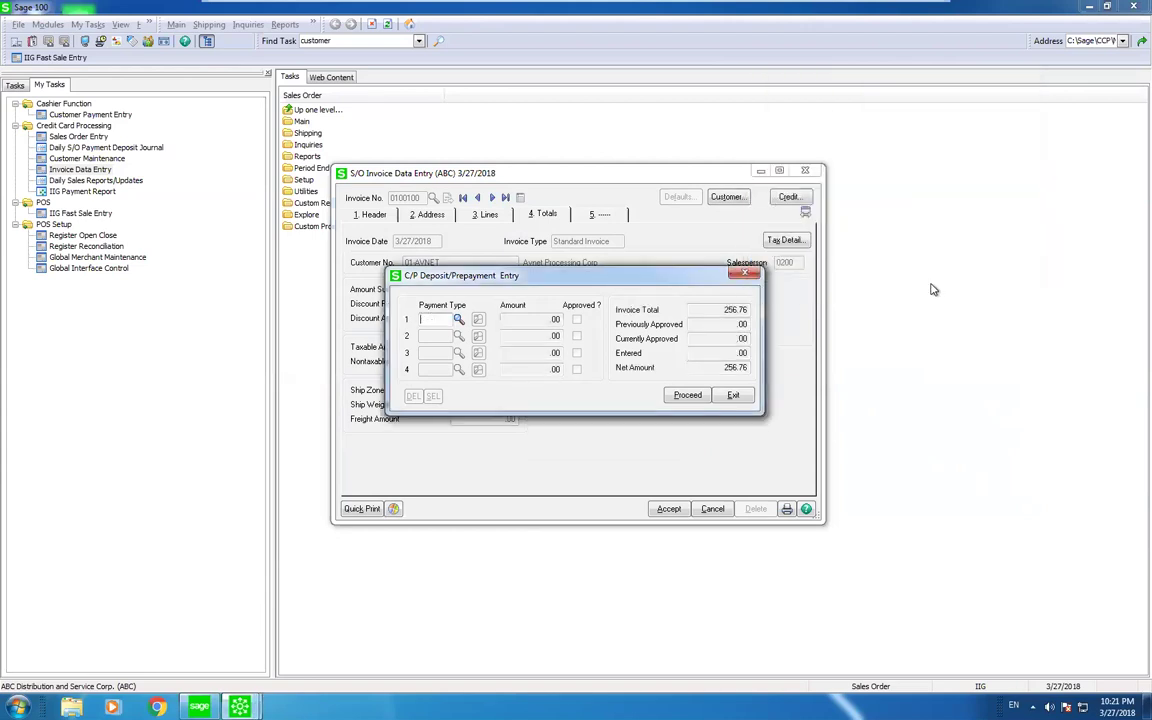
pyautogui.click(746, 274)
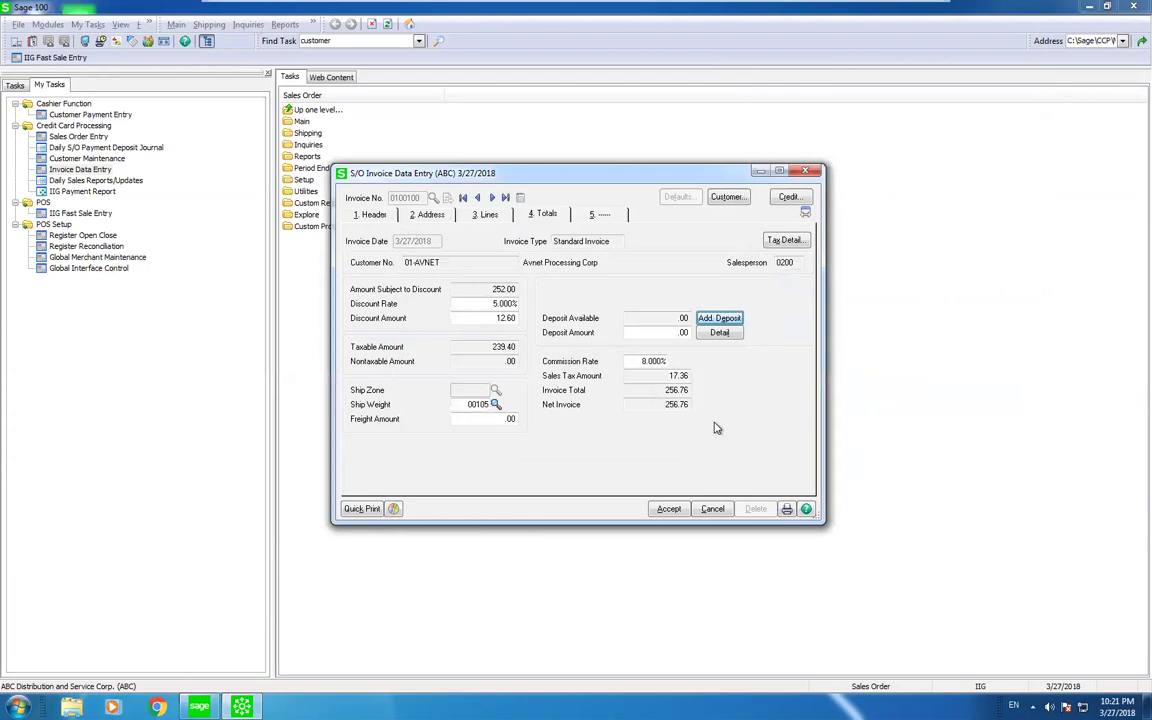
# - Review the invoice's header, and check the deposit details from its totals
pyautogui.click(358, 219)
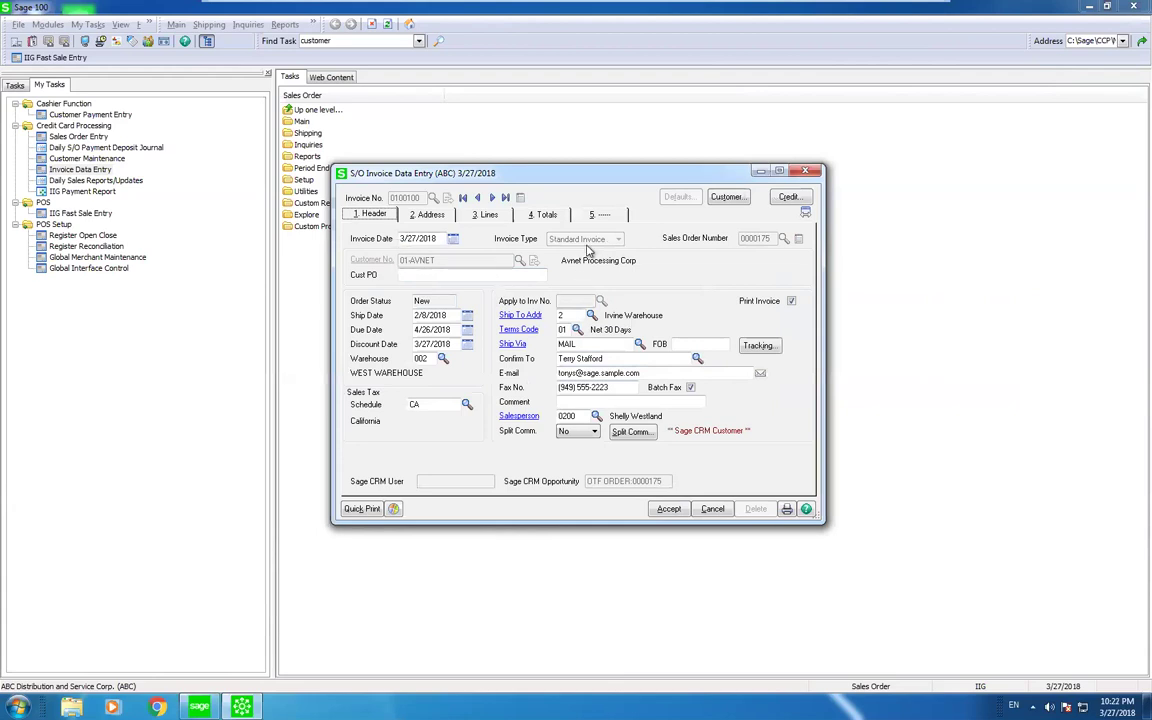
pyautogui.click(546, 217)
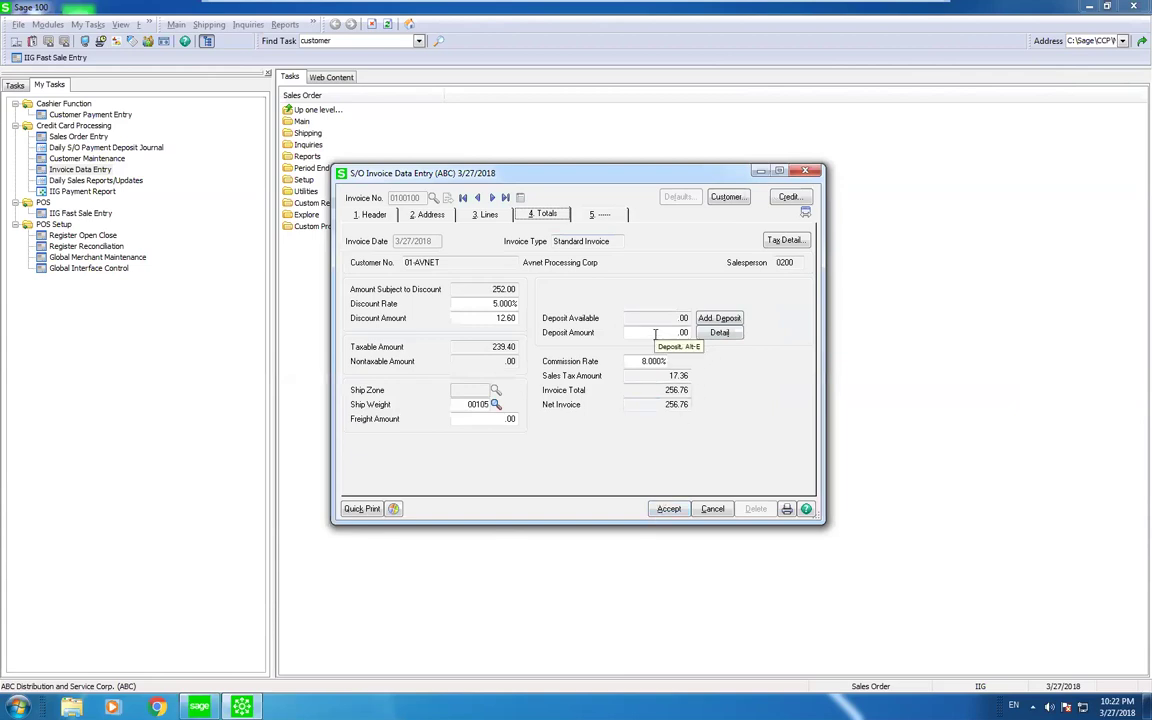
pyautogui.press('Tab')
pyautogui.click(719, 332)
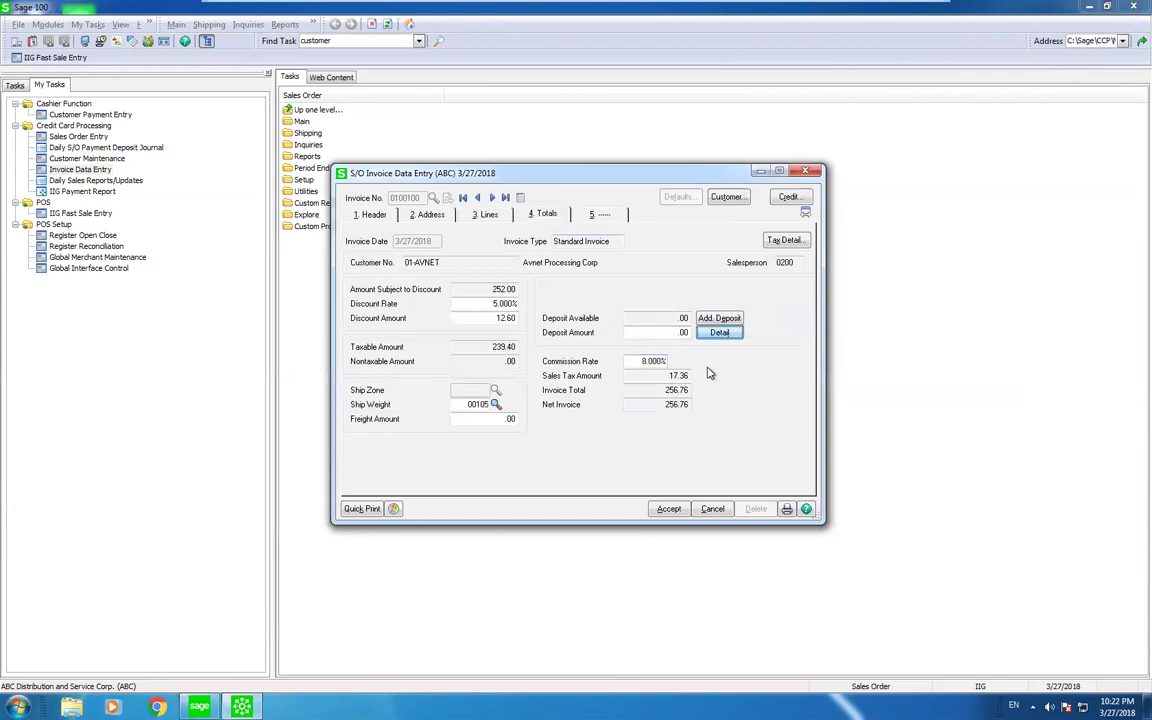
# - Add a CASH deposit of 256.76 to the Avnet Processing Corp invoice and process the payment
pyautogui.click(712, 319)
pyautogui.write('CASH')
pyautogui.press('Tab')
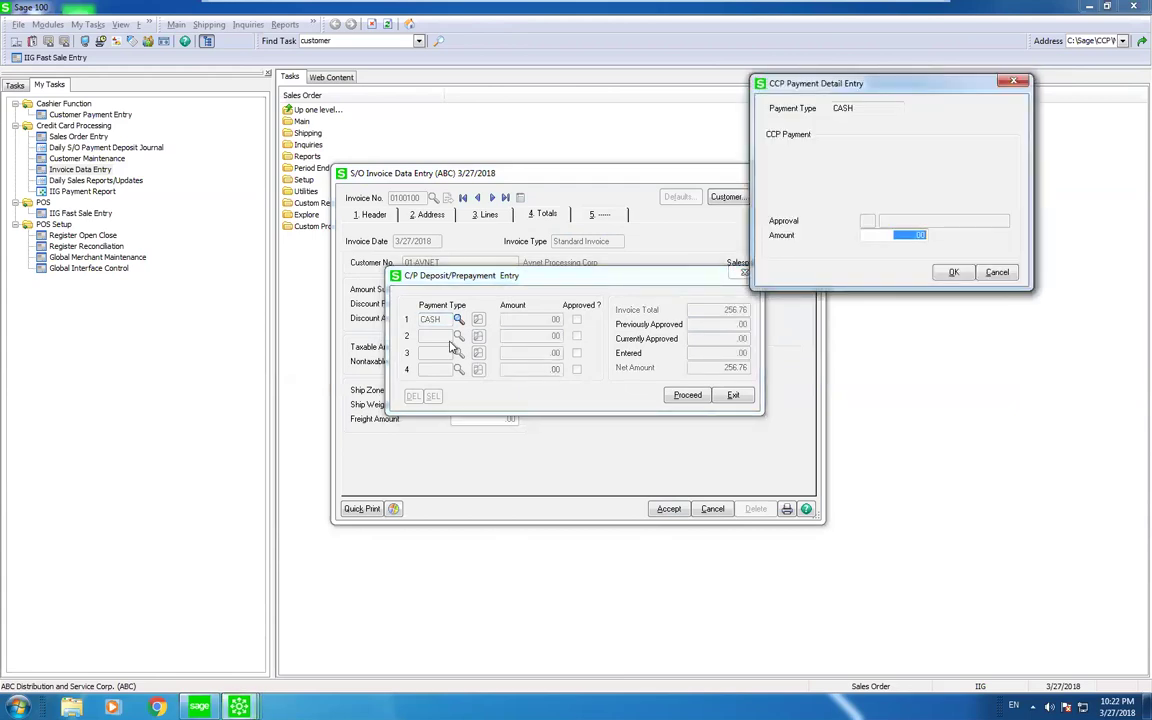
pyautogui.write('.02')
pyautogui.write('.76')
pyautogui.press('Tab')
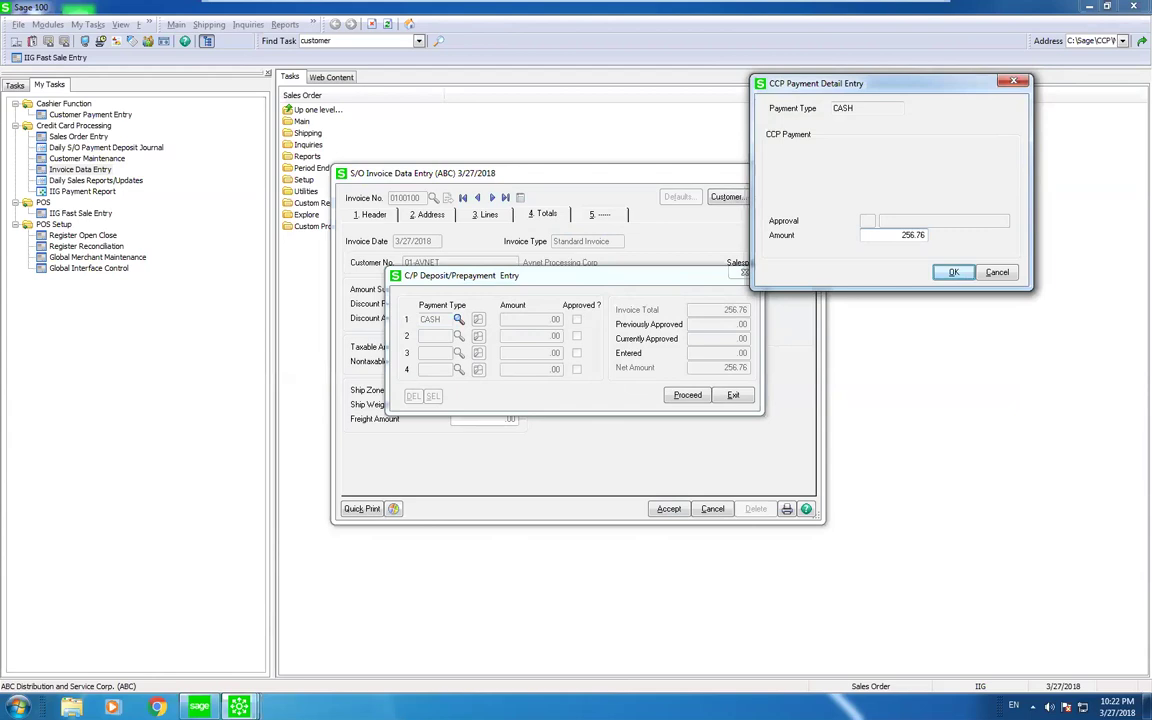
pyautogui.click(954, 272)
pyautogui.click(687, 397)
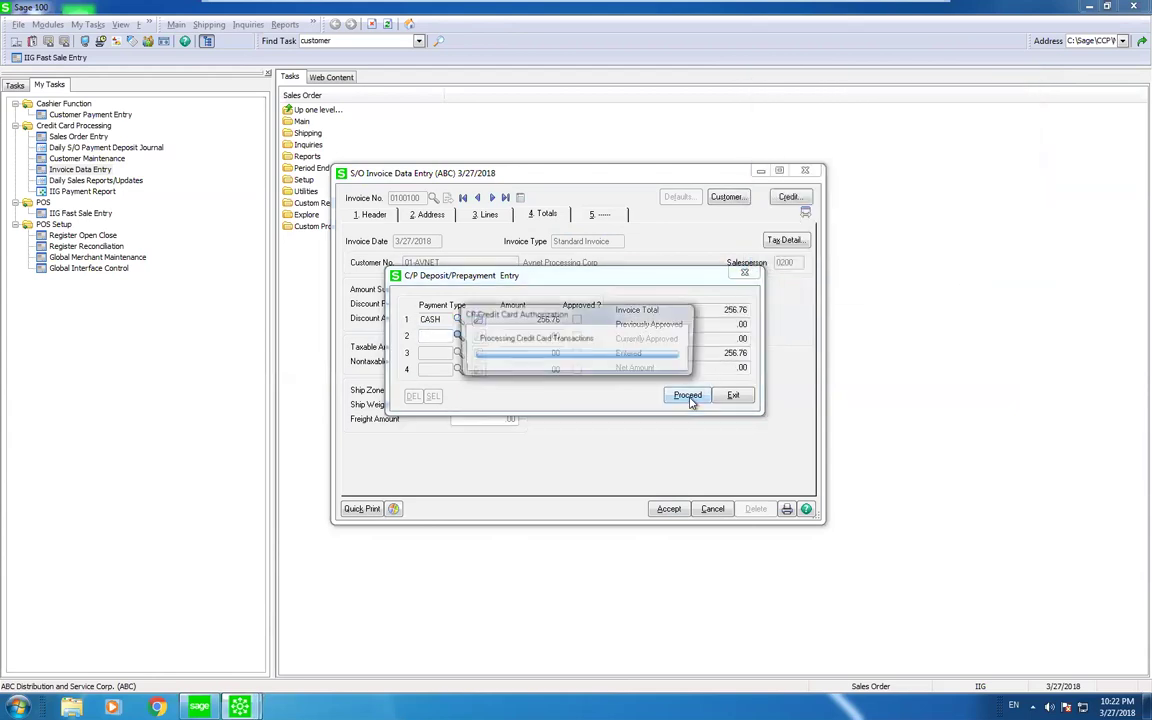
# - Answer the prompts following the cash deposit and accept the invoice
pyautogui.click(576, 254)
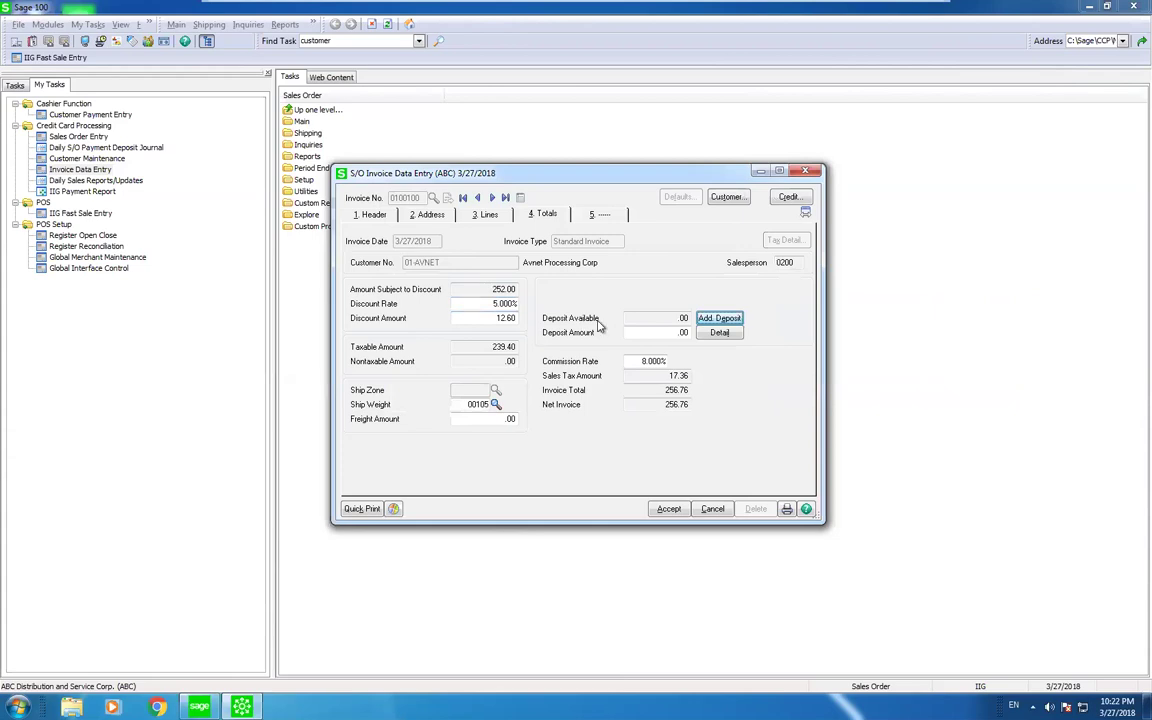
pyautogui.press('Return')
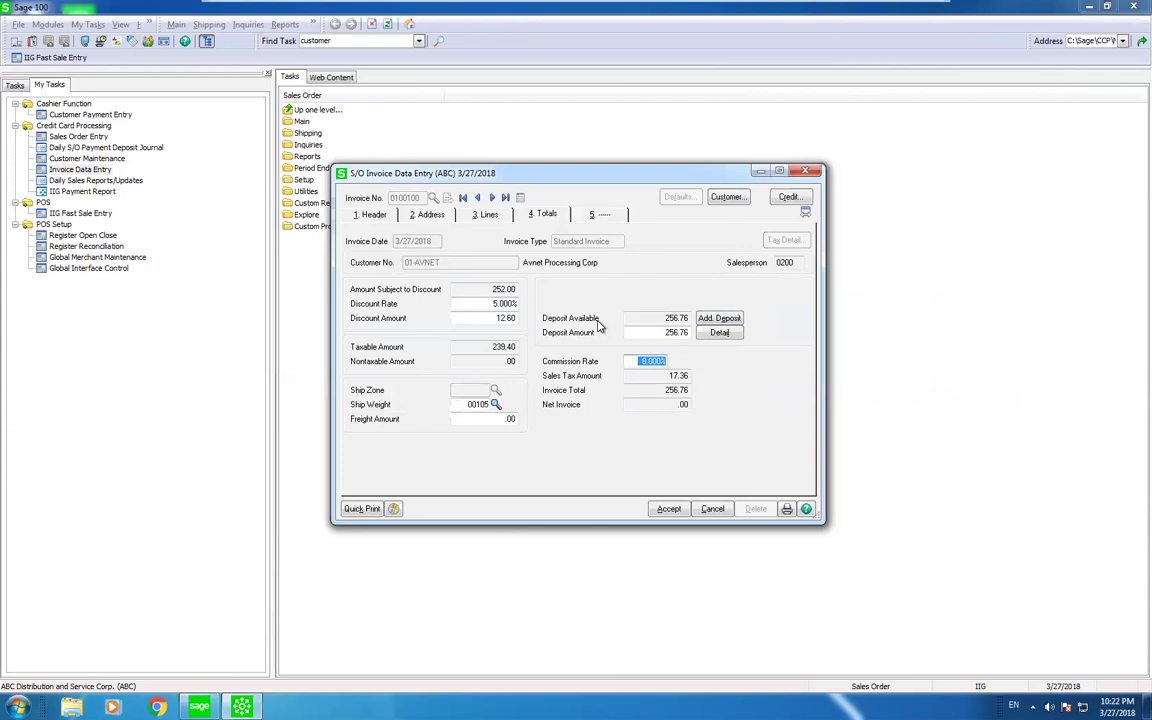
pyautogui.click(669, 509)
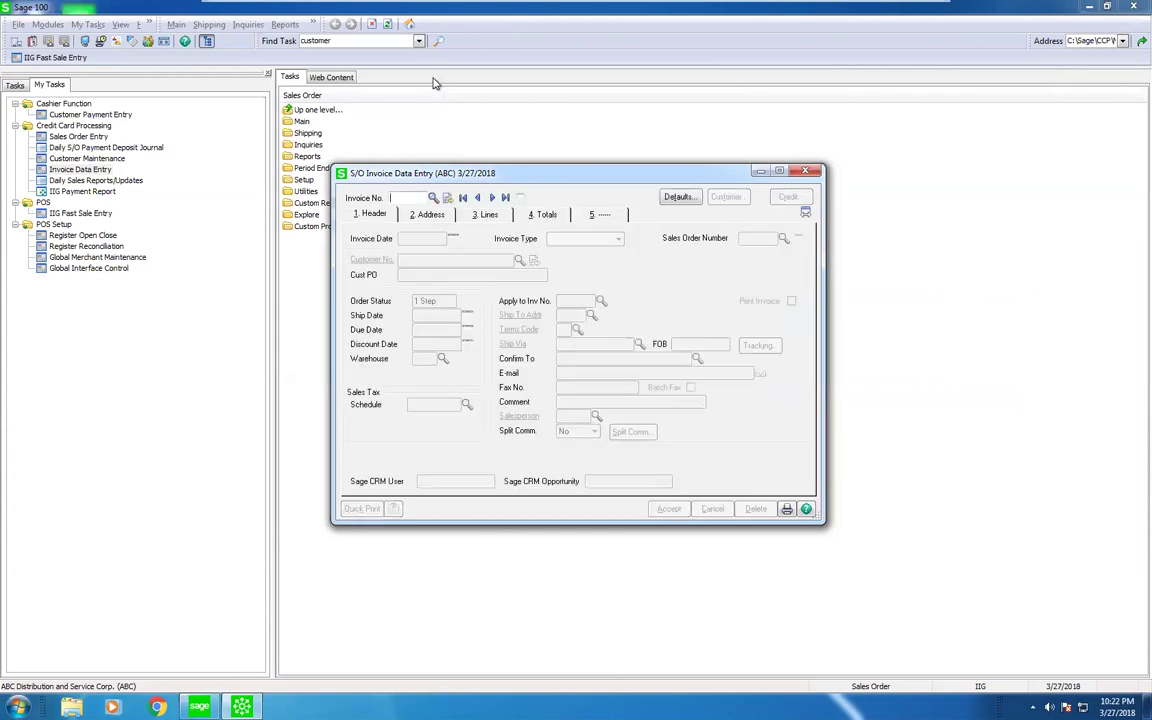
# - Create another invoice with the next number from the latest American Business Futures sales order dated 3/27/2018, sorting the order list by date
pyautogui.click(462, 198)
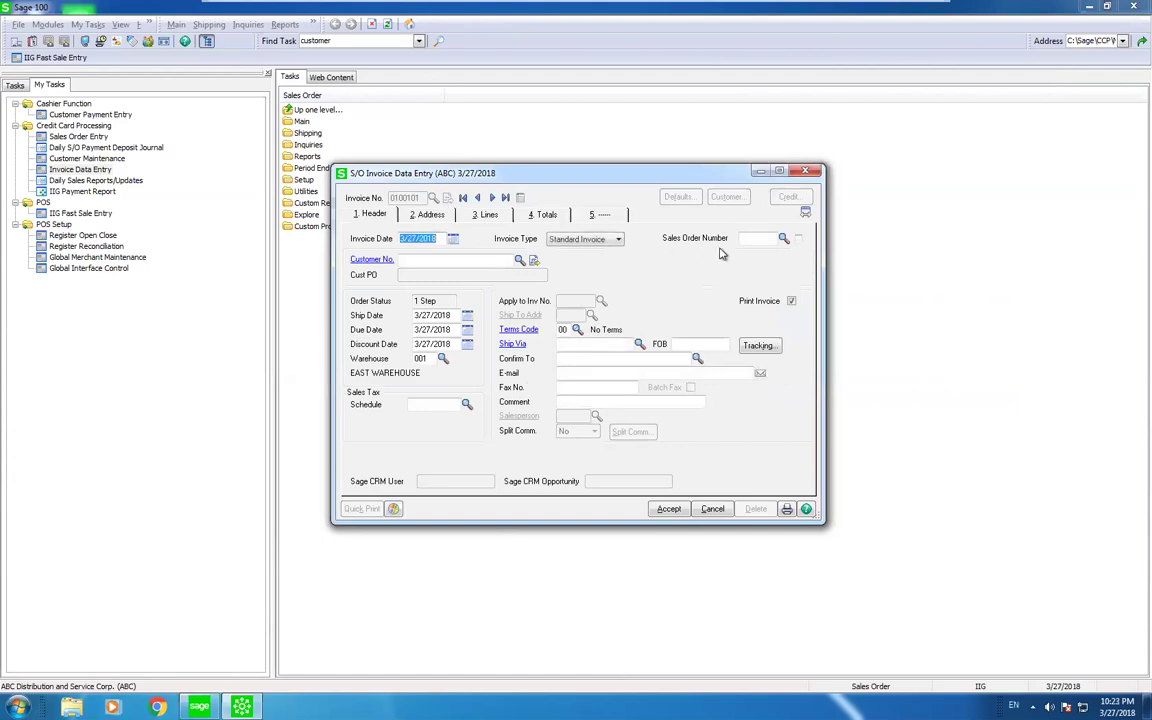
pyautogui.click(784, 241)
pyautogui.click(784, 241)
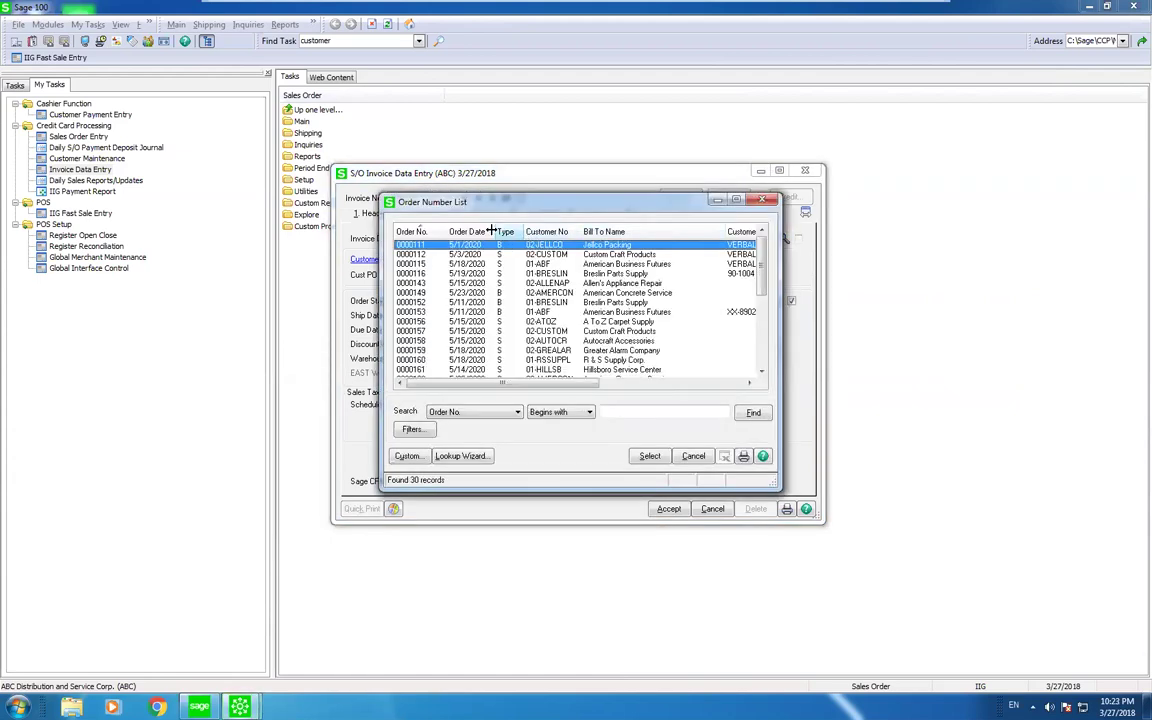
pyautogui.click(479, 236)
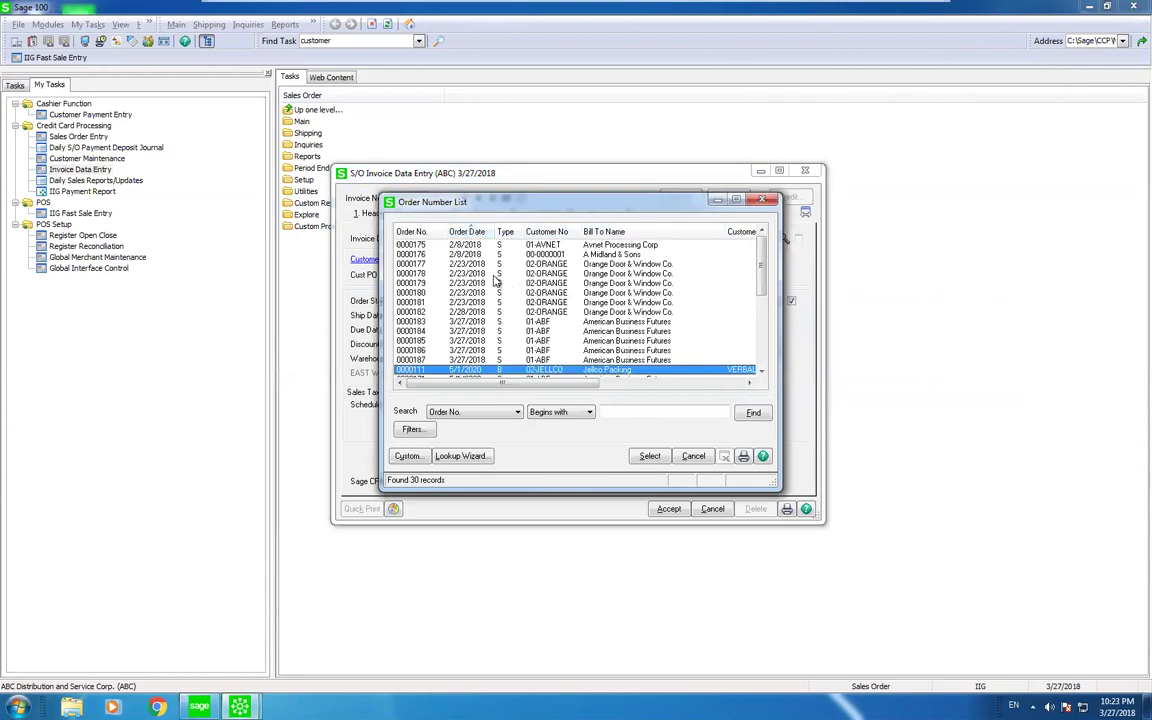
pyautogui.click(557, 324)
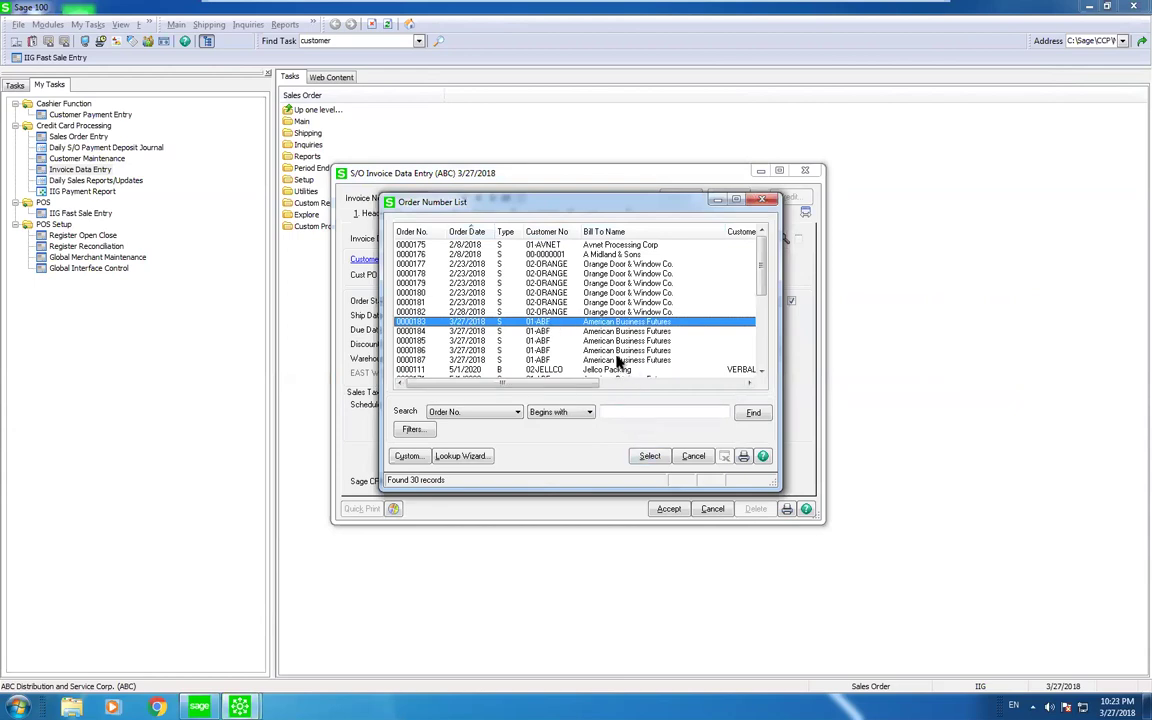
pyautogui.doubleClick(556, 324)
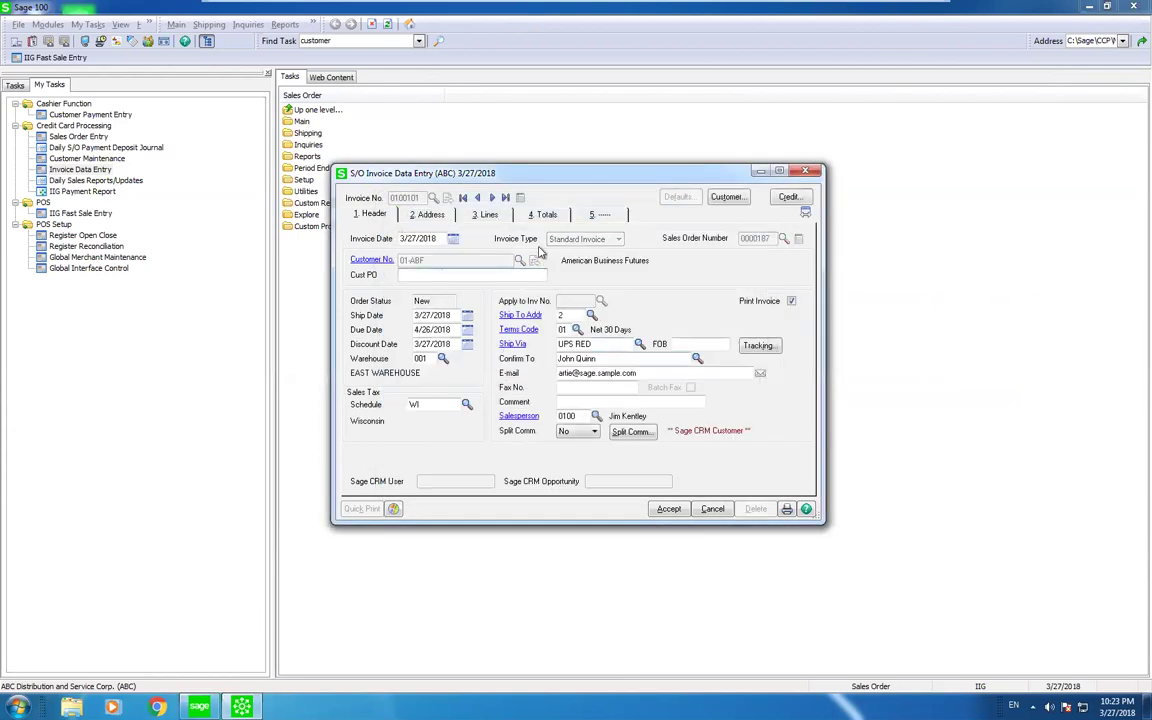
# - Check the individual deposit payments carried over from the American Business Futures order in the invoice totals
pyautogui.click(555, 218)
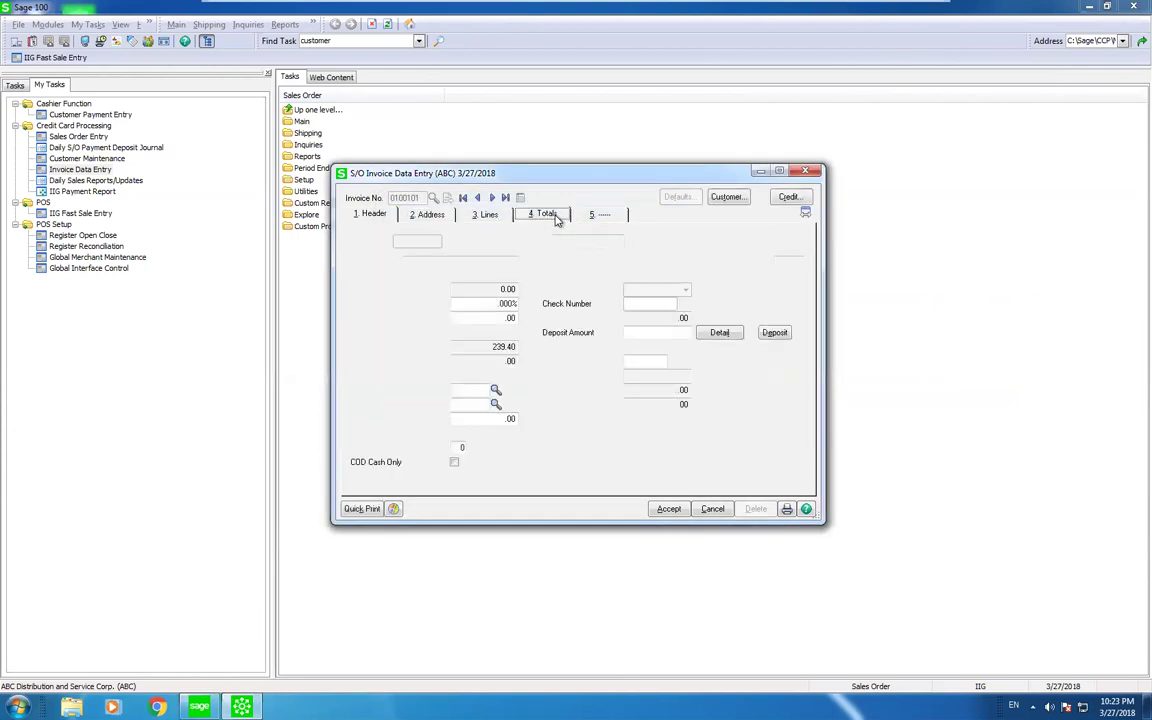
pyautogui.click(714, 333)
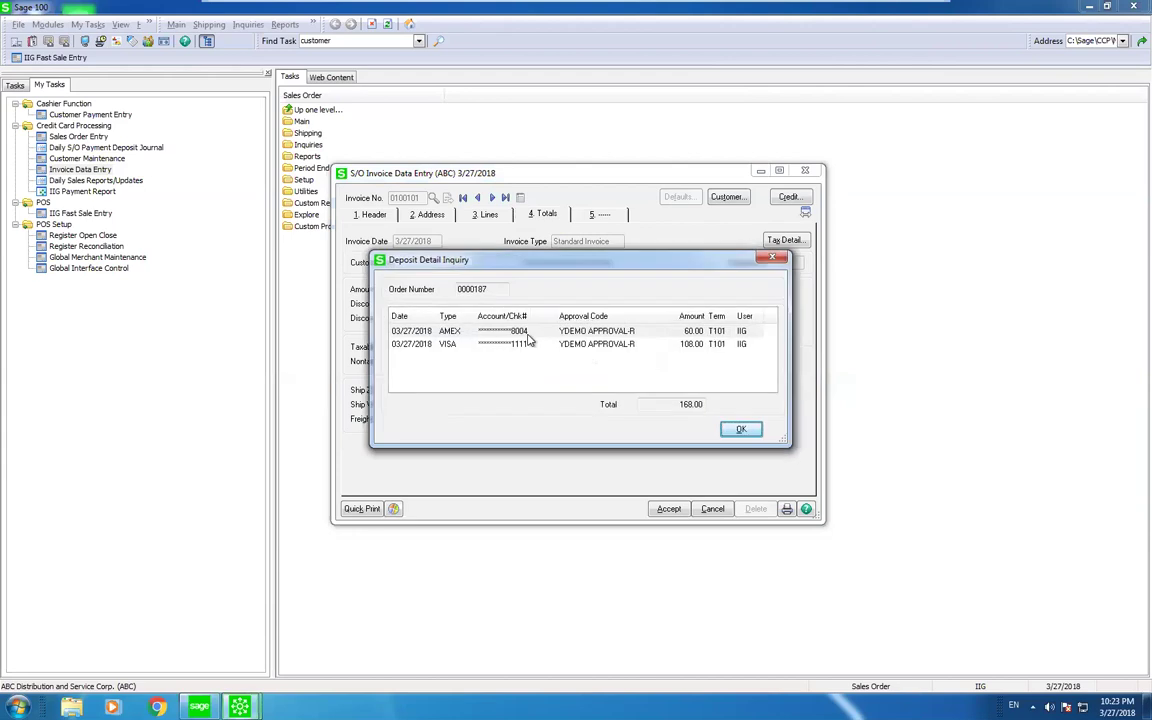
pyautogui.click(742, 431)
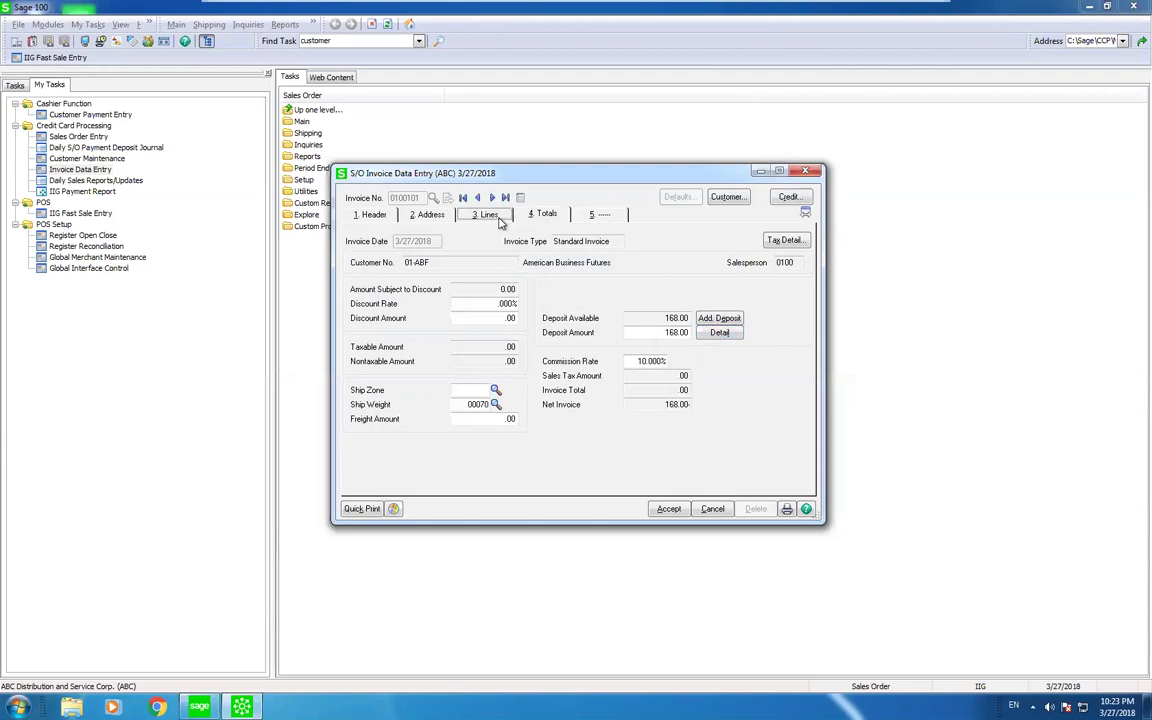
# - Bring the order's lines into the invoice as fully shipped, accept the invoice, and close Invoice Data Entry after recalling it
pyautogui.click(500, 219)
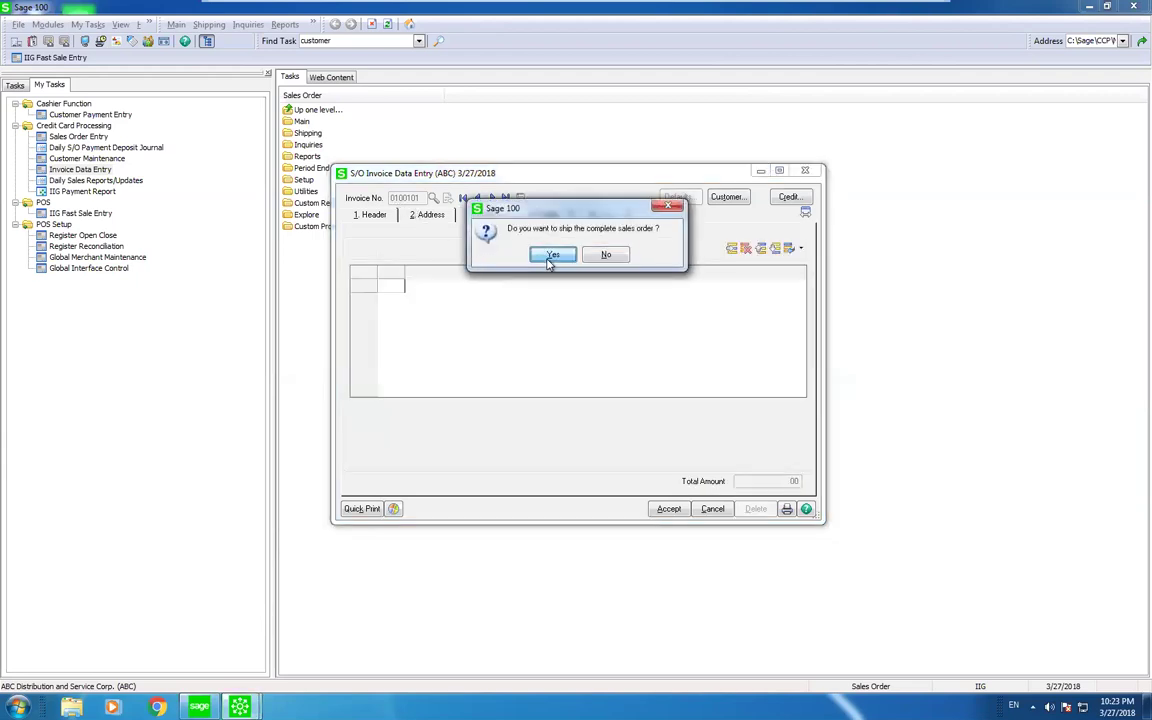
pyautogui.click(551, 256)
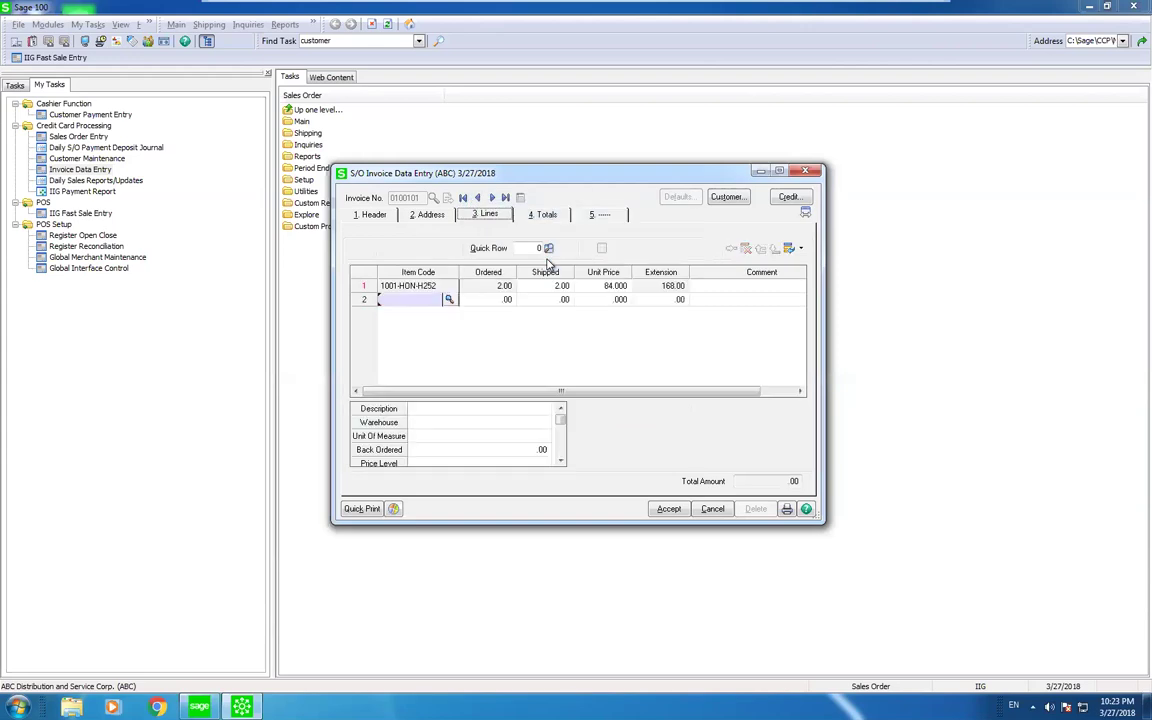
pyautogui.click(662, 510)
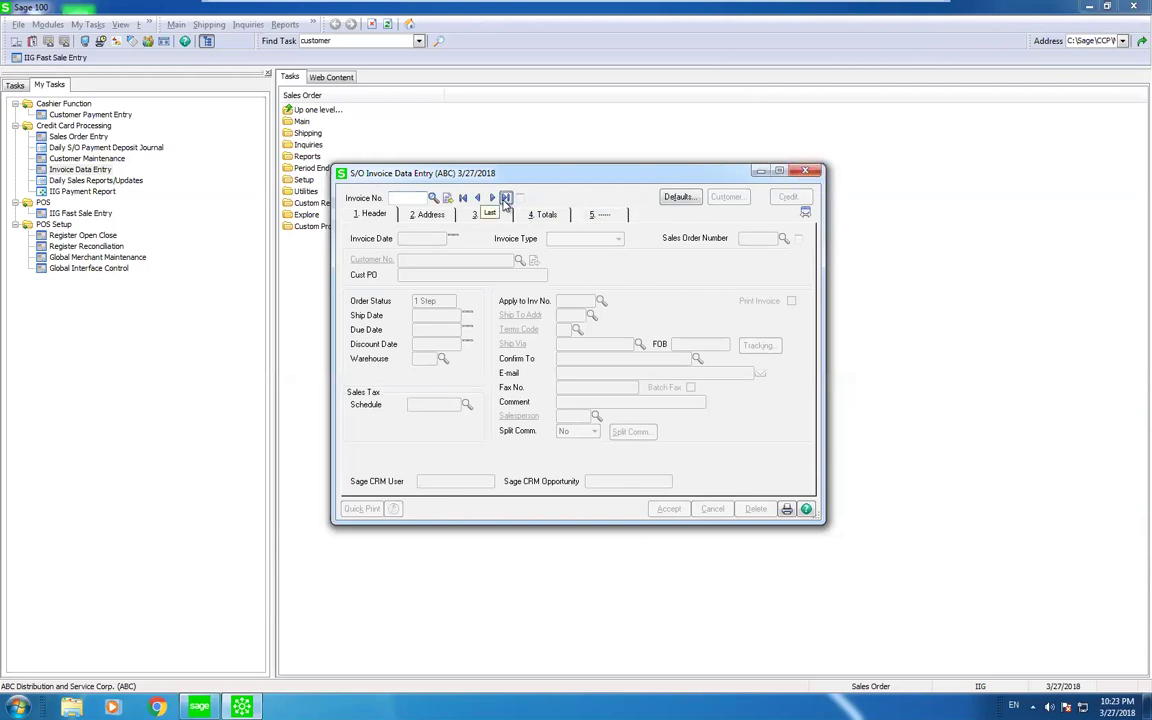
pyautogui.click(478, 198)
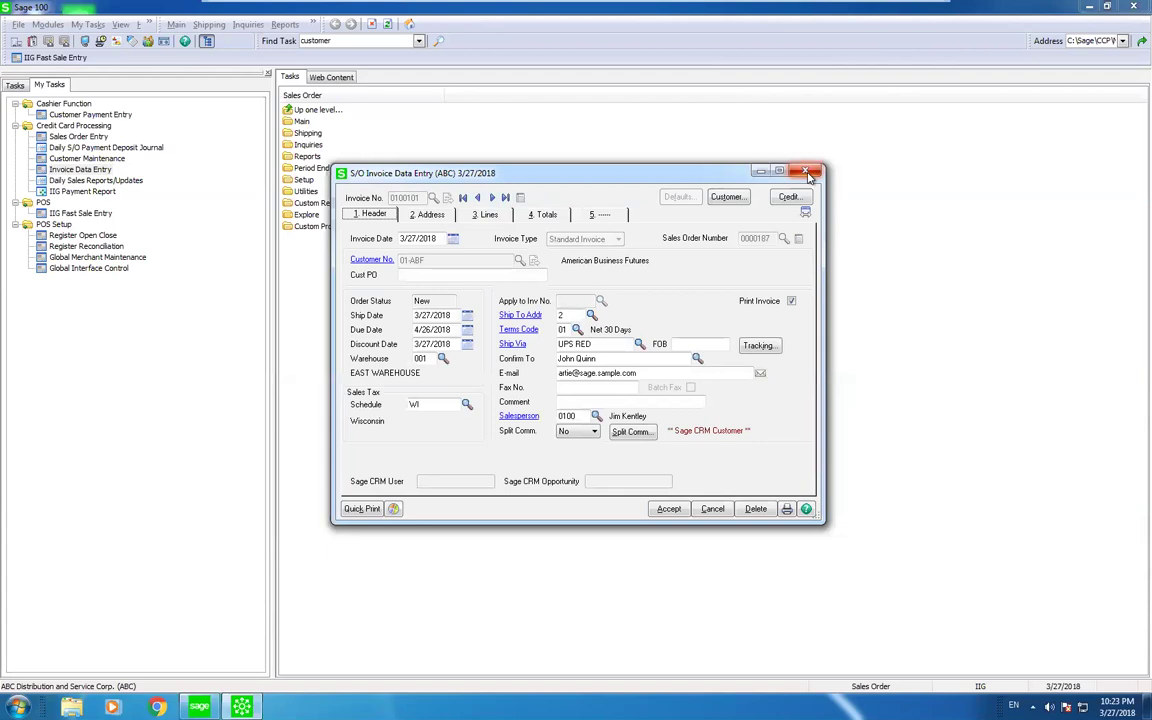
pyautogui.press('Escape')
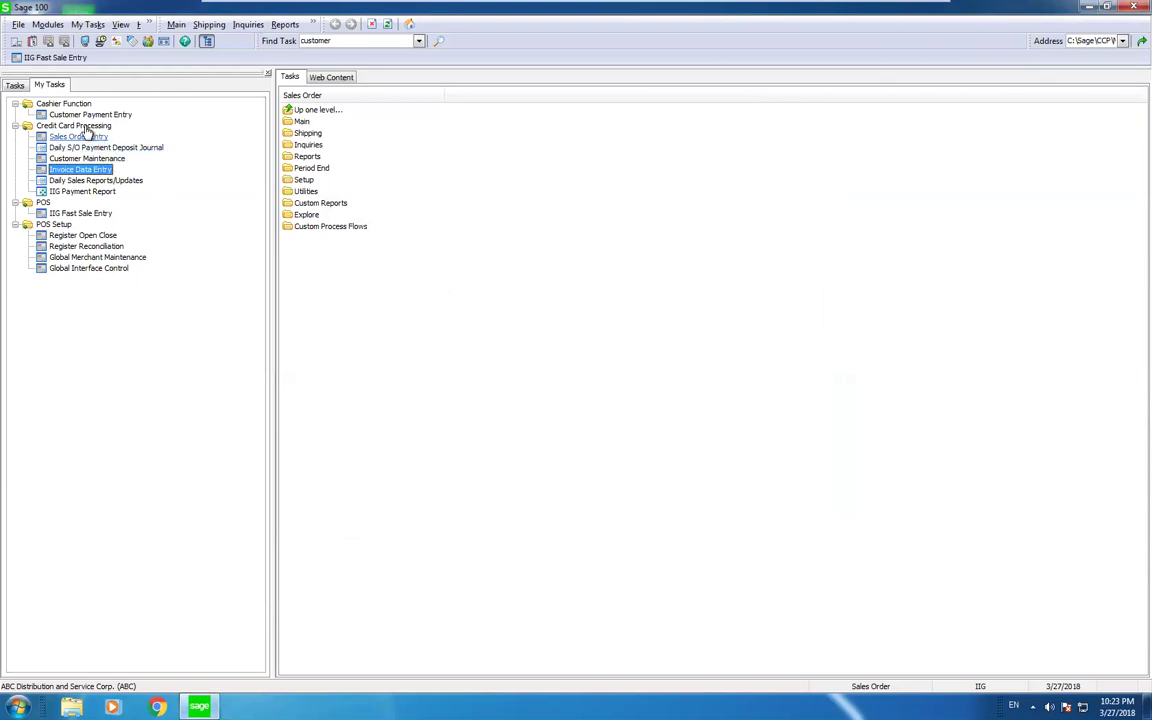
# - Look through the Batch tasks of the IIG Card Processing module and return to the personal task list
pyautogui.click(17, 86)
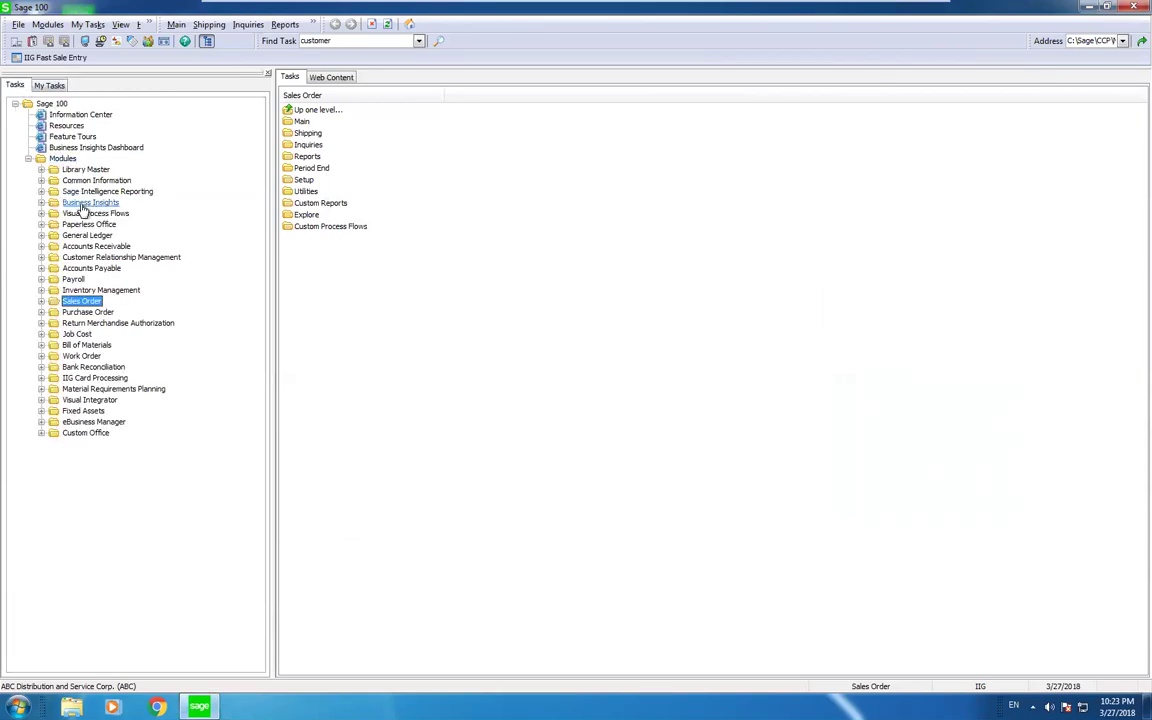
pyautogui.click(42, 379)
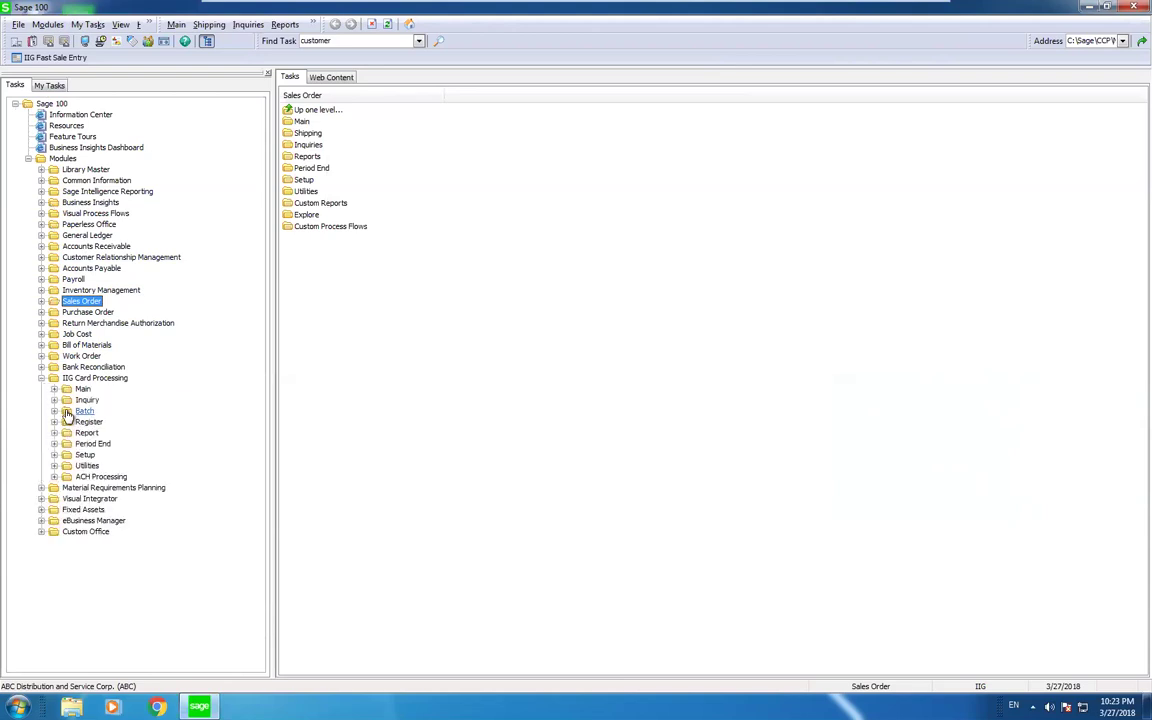
pyautogui.click(55, 412)
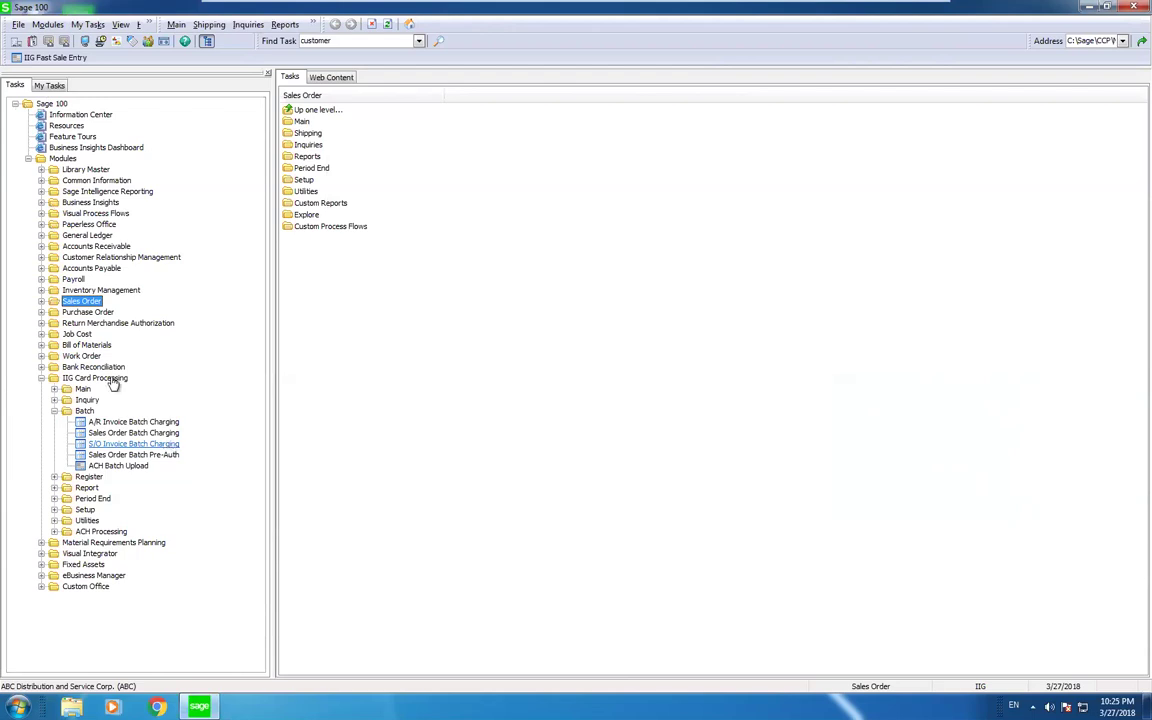
pyautogui.click(55, 85)
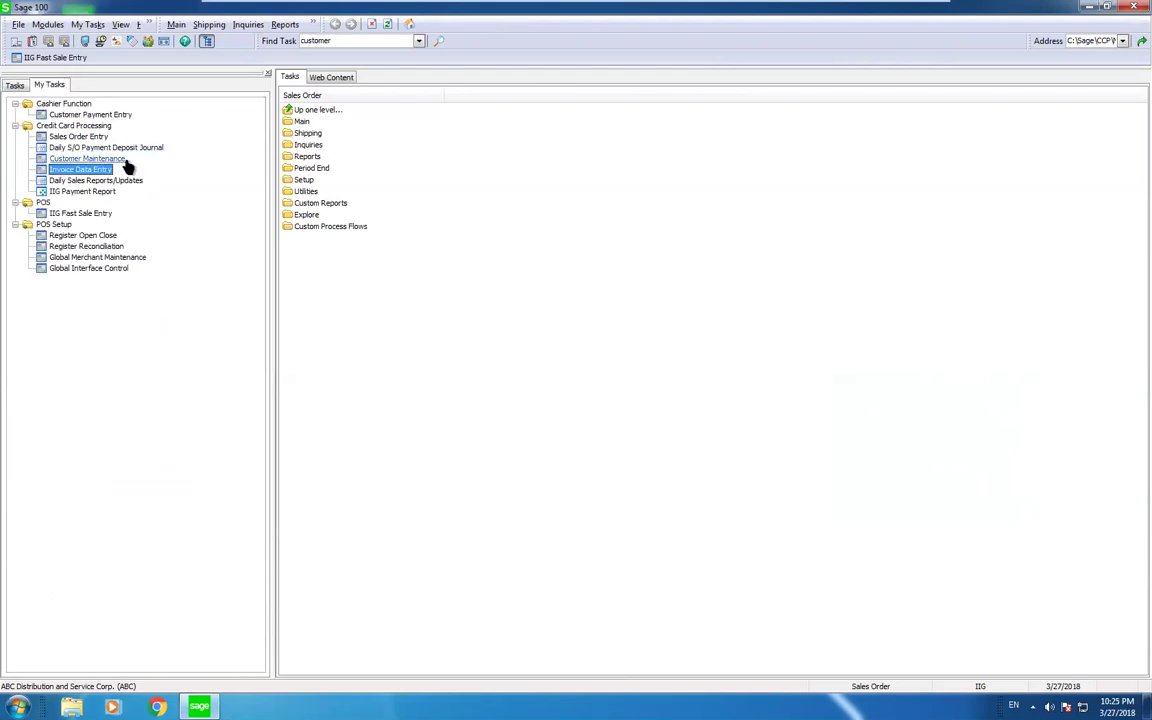
# - Open IIG Fast Sale Entry and start a new invoice with the next number for the default customer, A Midland & Sons
pyautogui.click(95, 214)
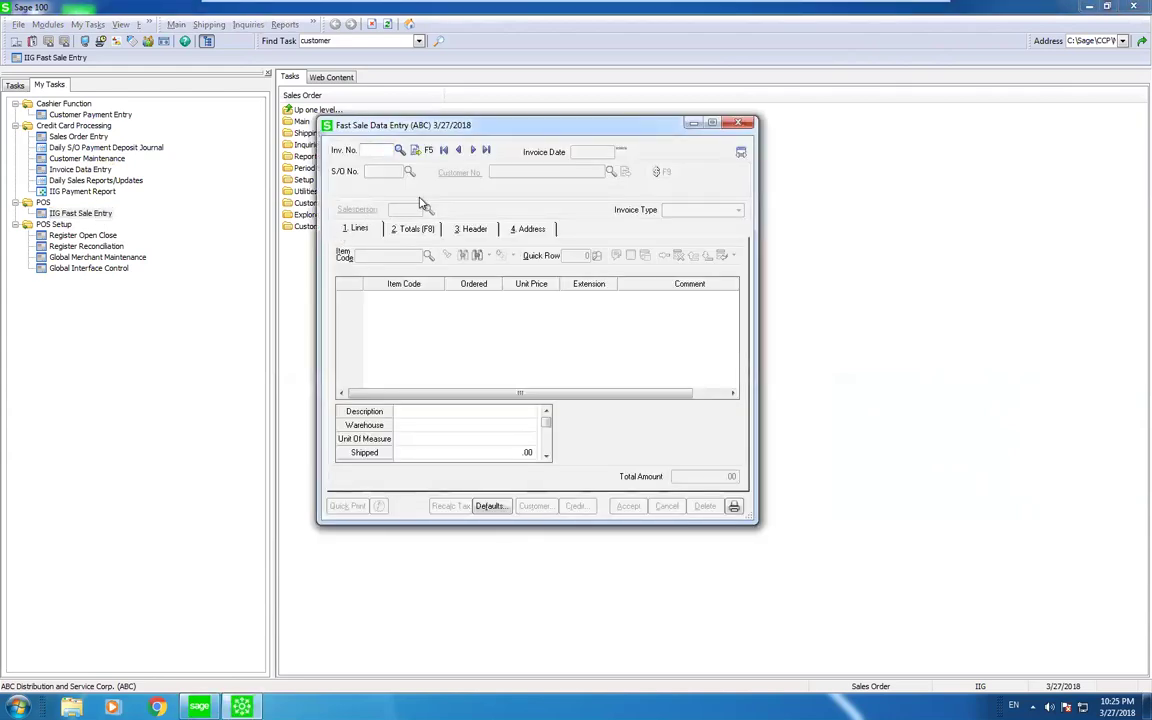
pyautogui.click(415, 150)
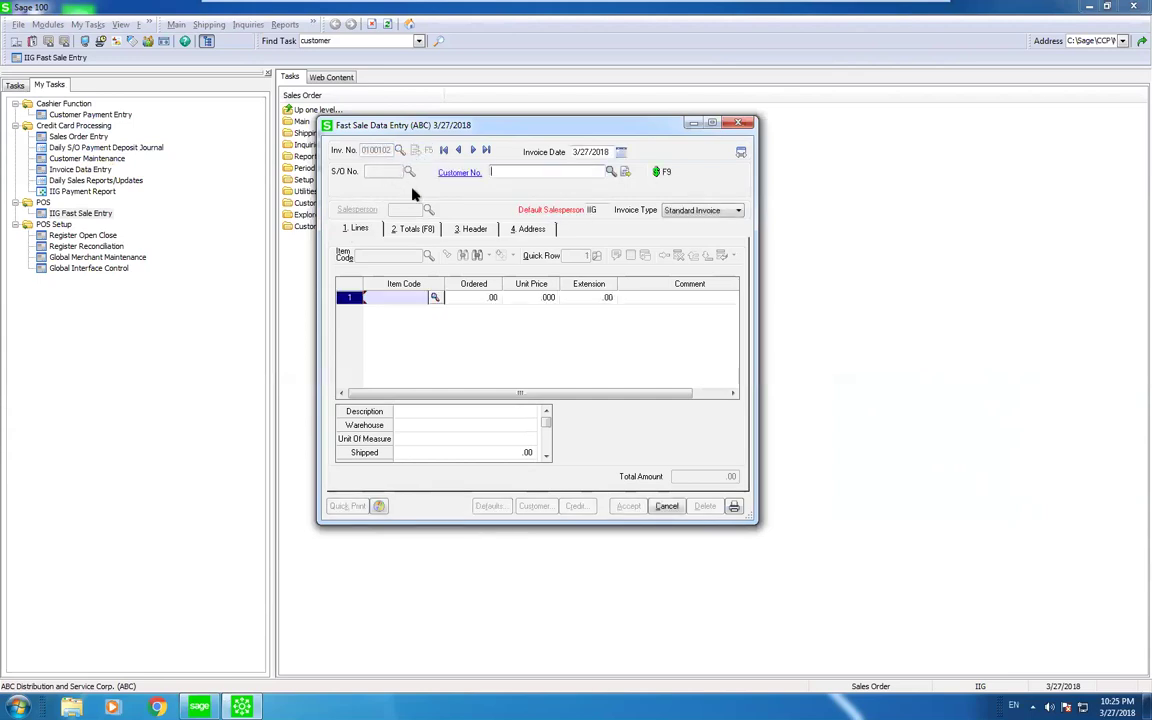
pyautogui.click(657, 172)
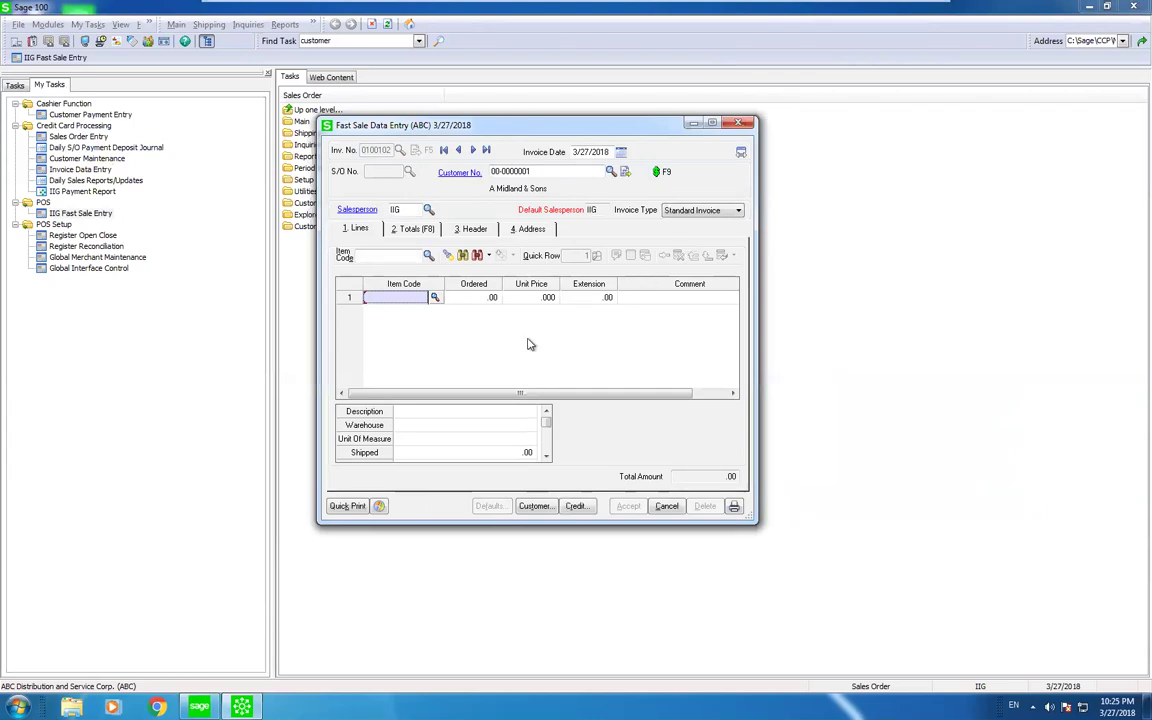
# - Enter item 6655 twice on the fast sale invoice for an ordered quantity of 2
pyautogui.click(404, 254)
pyautogui.write('6655')
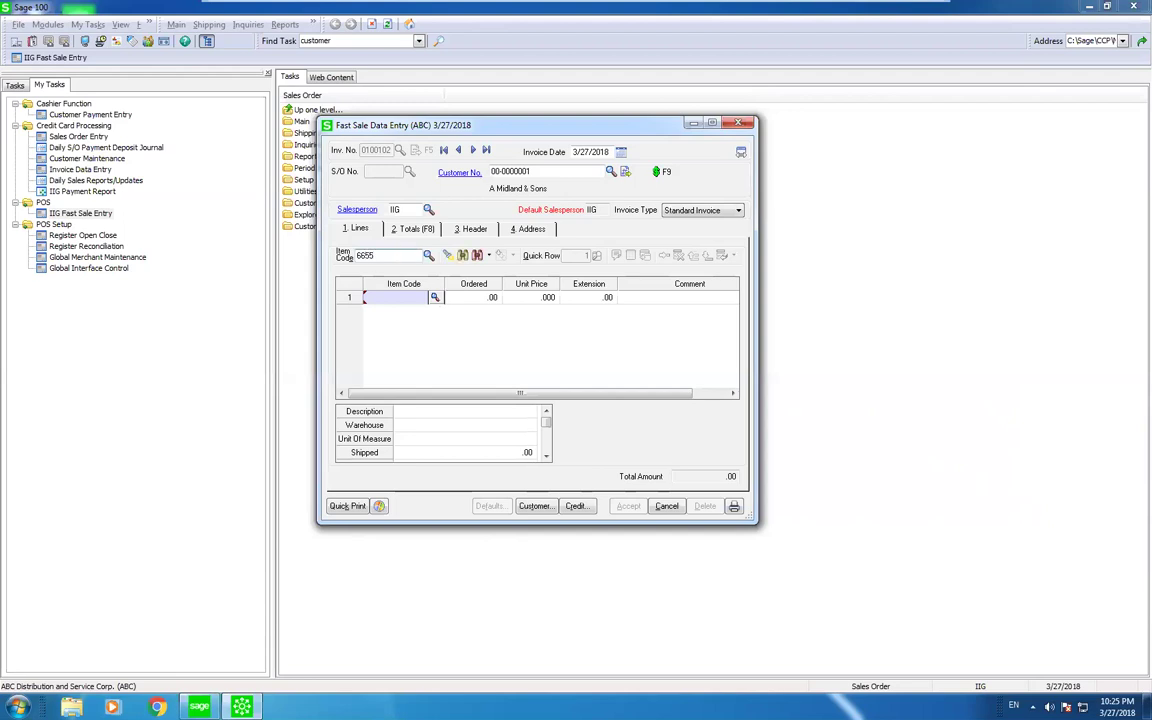
pyautogui.press('Return')
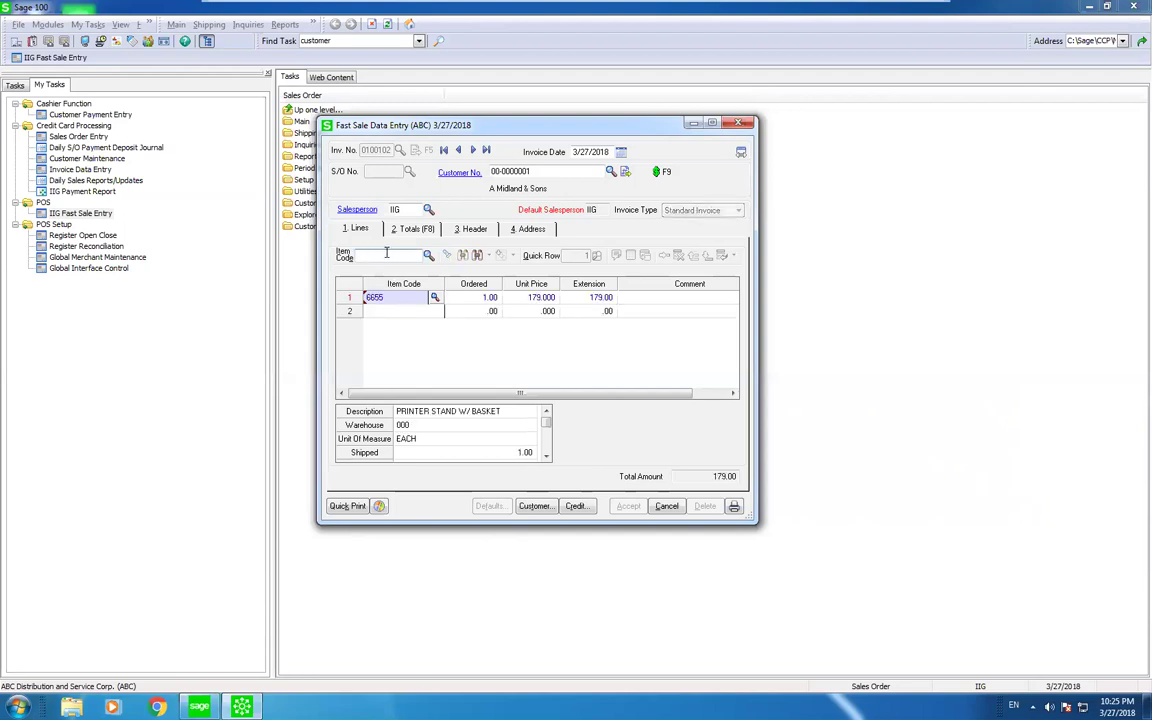
pyautogui.write('6655')
pyautogui.press('Return')
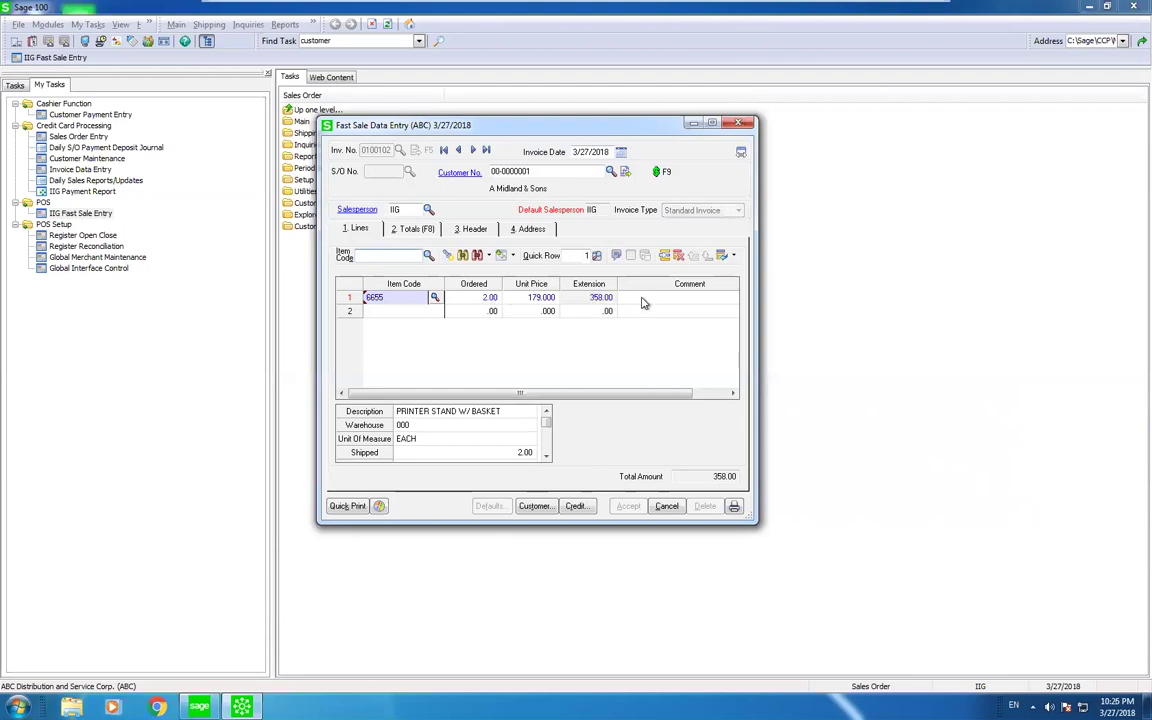
# - Move the Comment and Extension columns from the invoice line grid into the line detail area below it
pyautogui.moveTo(645, 288); pyautogui.dragTo(362, 438)
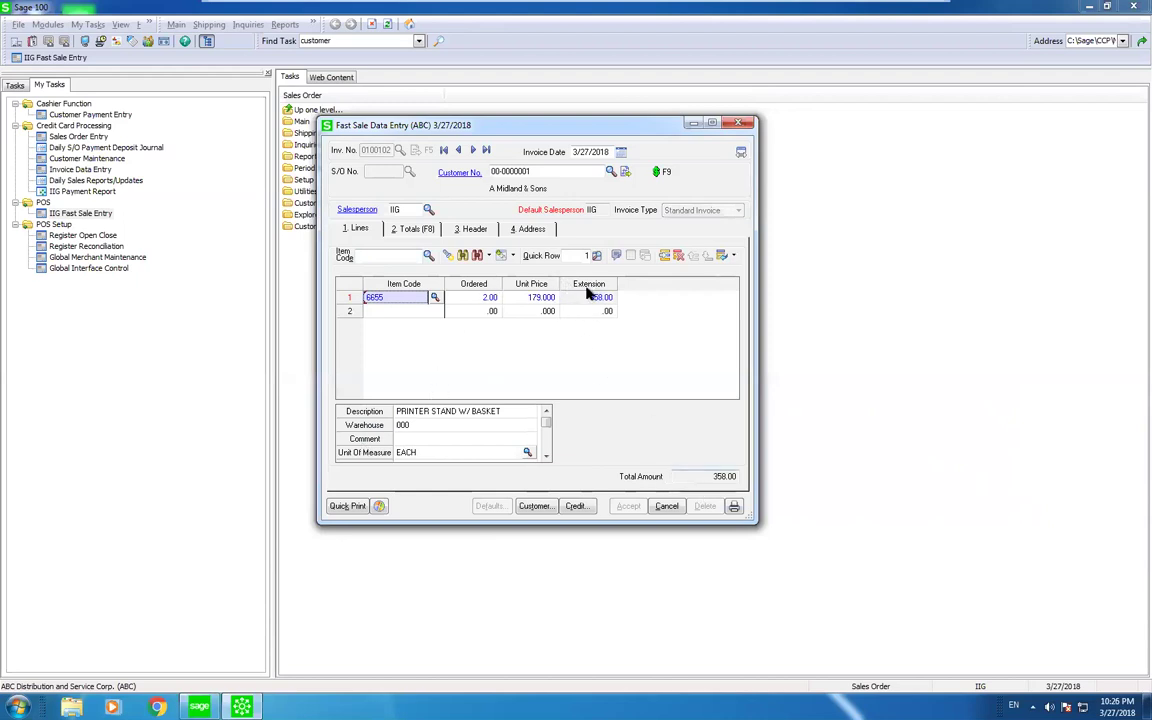
pyautogui.moveTo(589, 284); pyautogui.dragTo(365, 440)
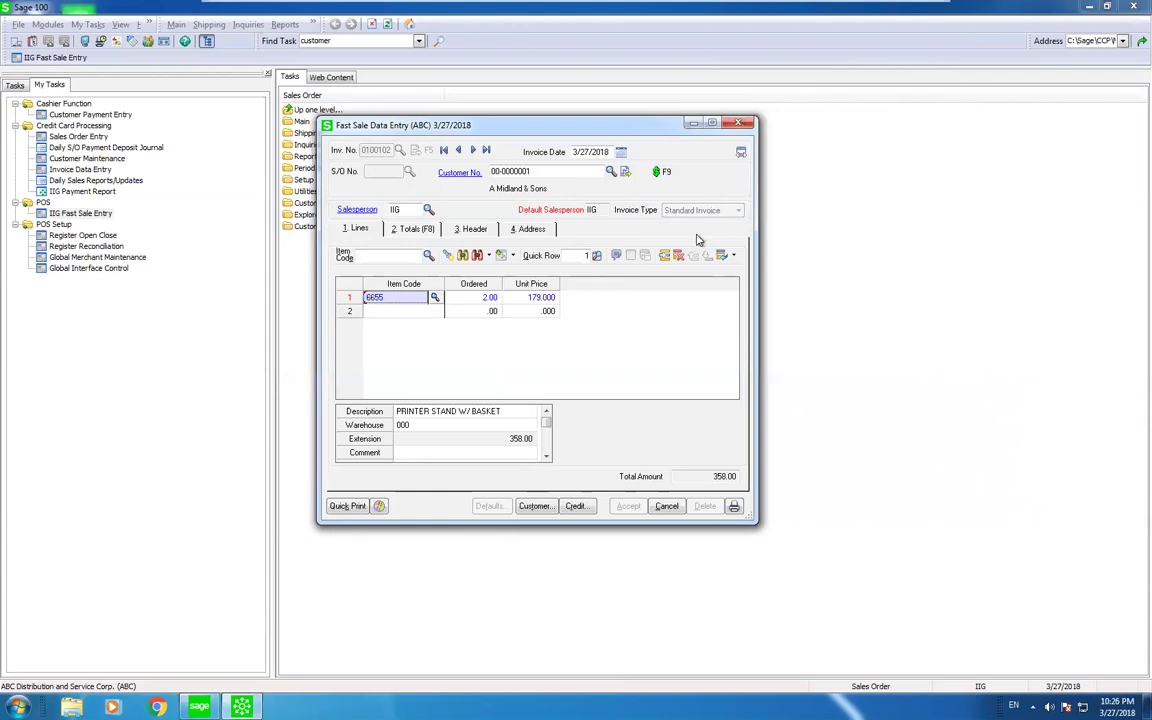
# - Pay the fast sale invoice in full with the customer's stored VISA card for 368.00 and process the charge
pyautogui.click(427, 230)
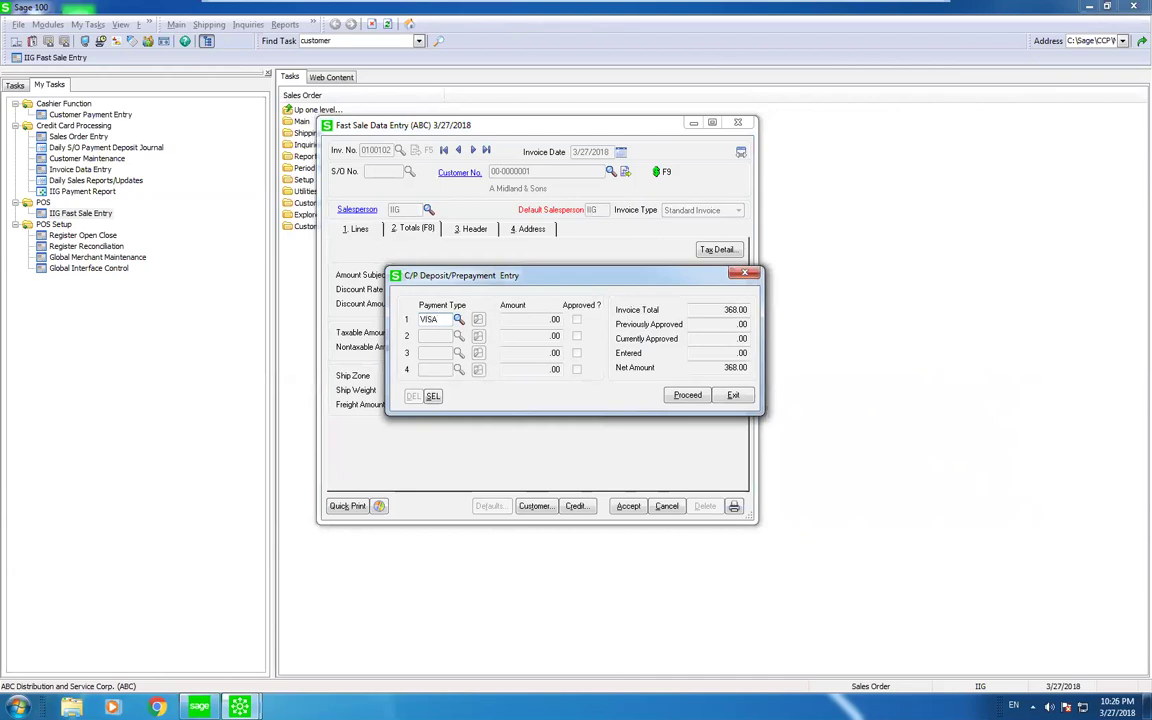
pyautogui.press('Tab')
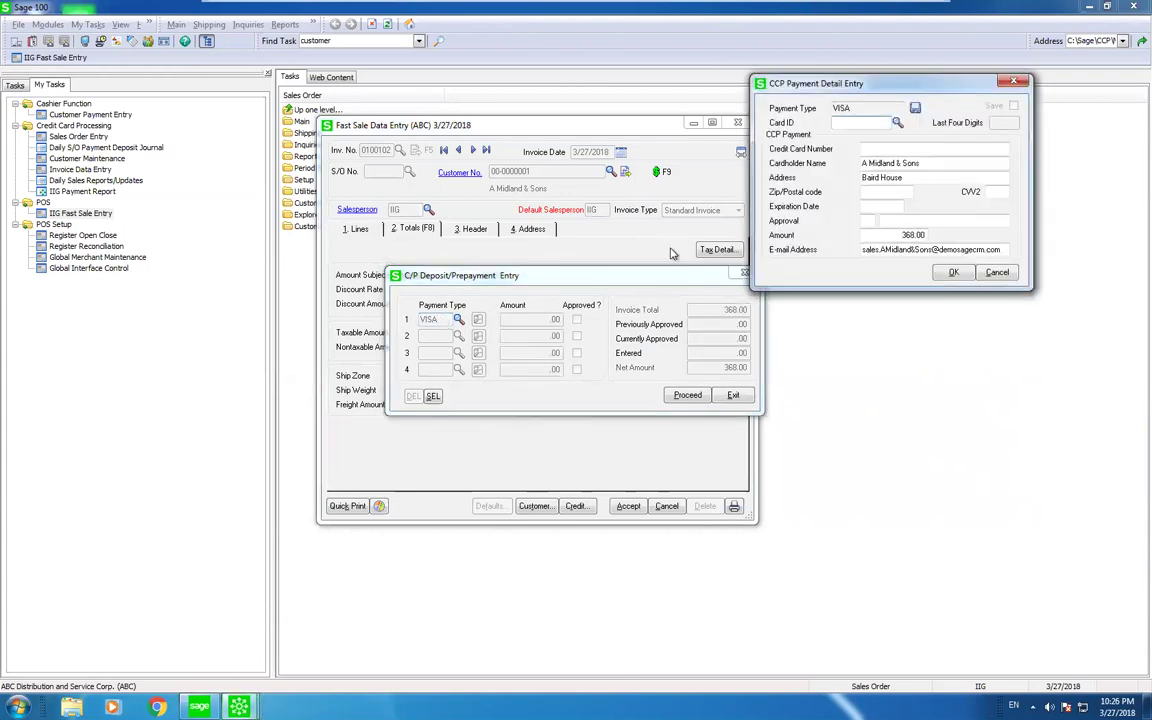
pyautogui.click(897, 122)
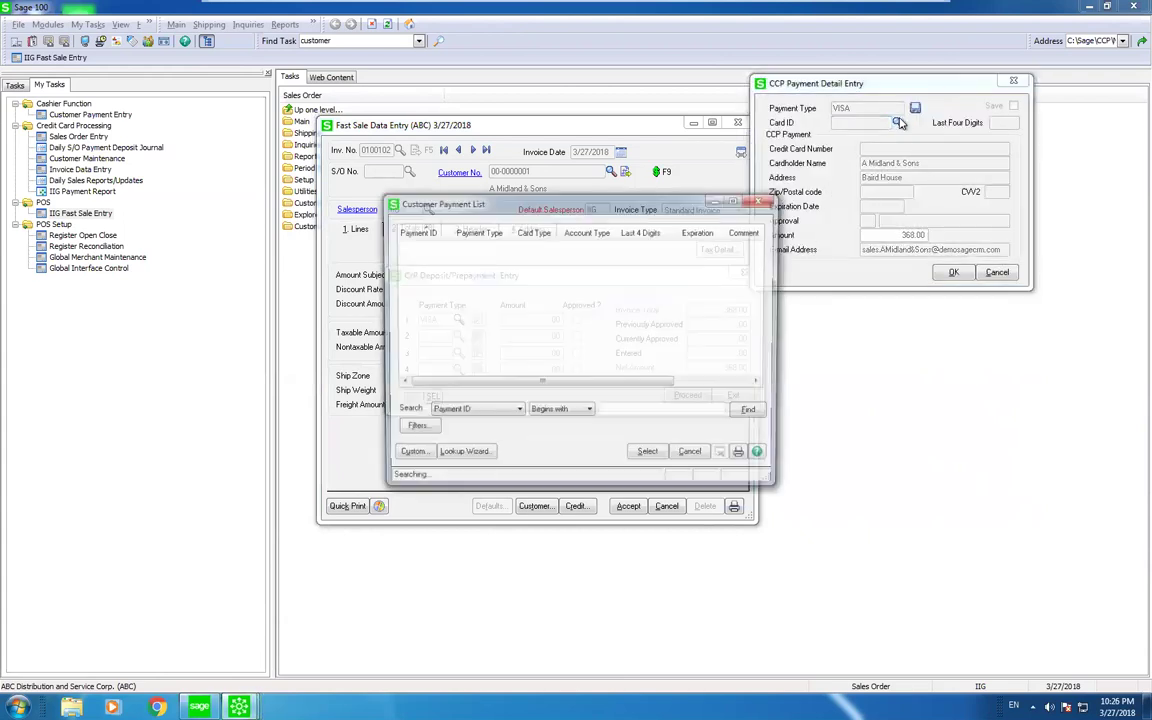
pyautogui.click(650, 456)
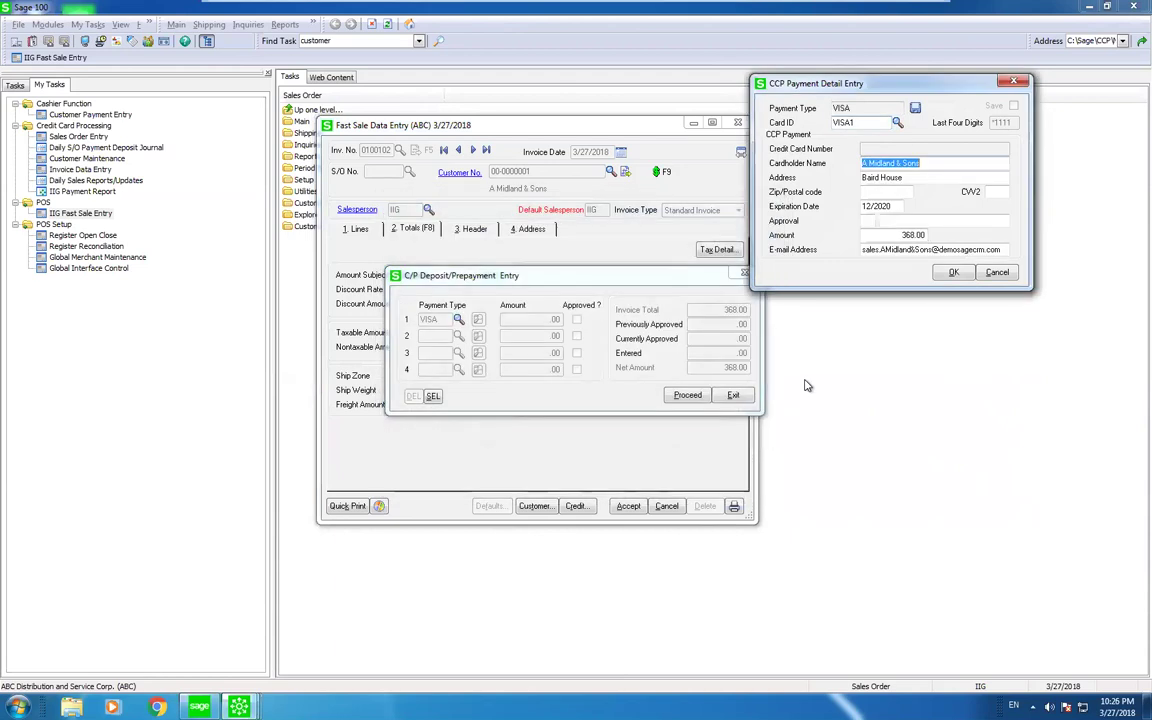
pyautogui.click(954, 273)
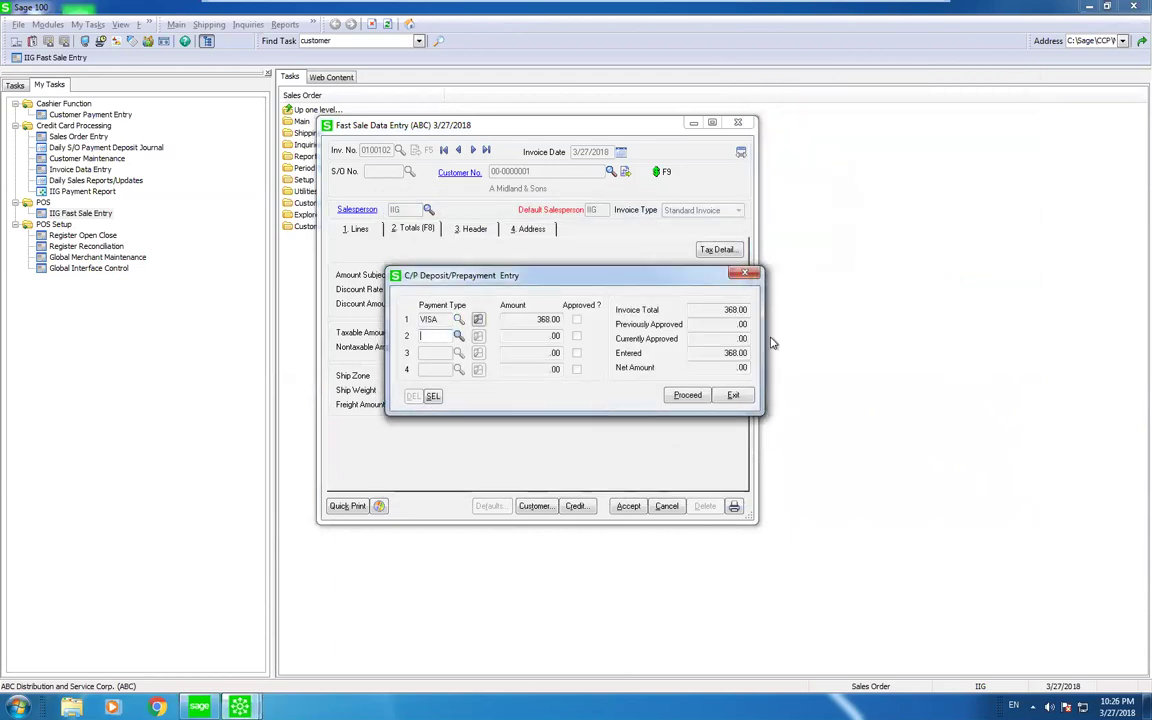
pyautogui.click(680, 398)
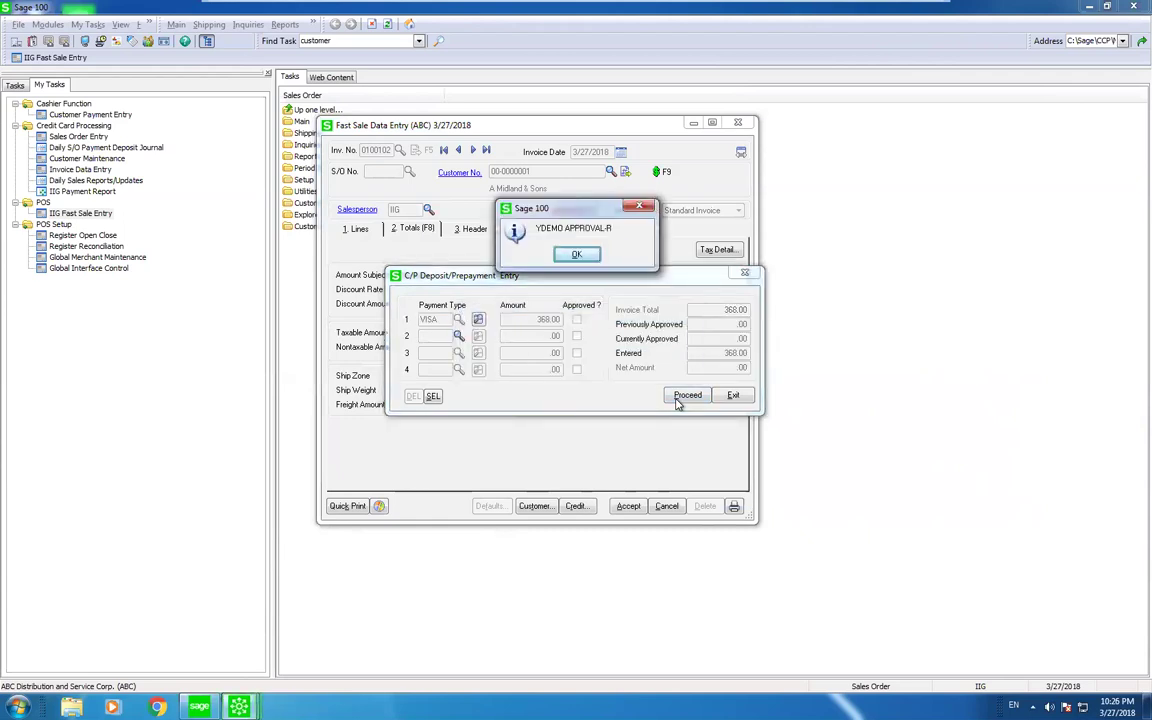
pyautogui.click(588, 256)
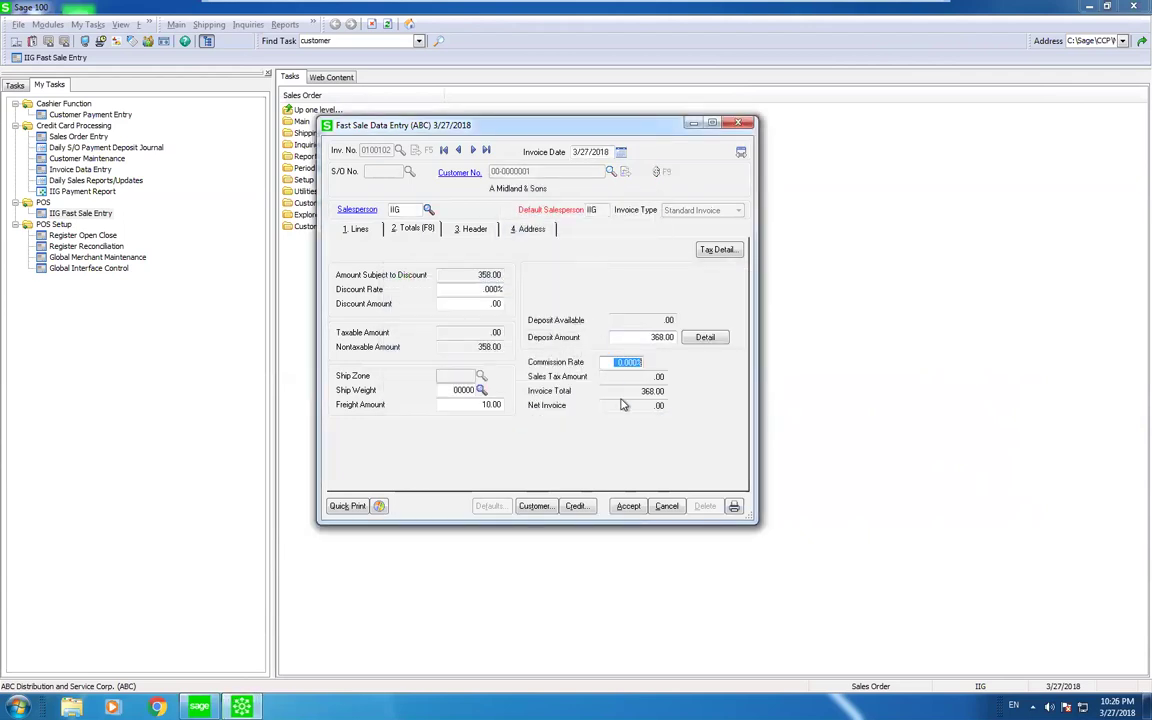
# - Accept the paid invoice and preview its receipt using the STANDARD form, then close the preview
pyautogui.click(627, 506)
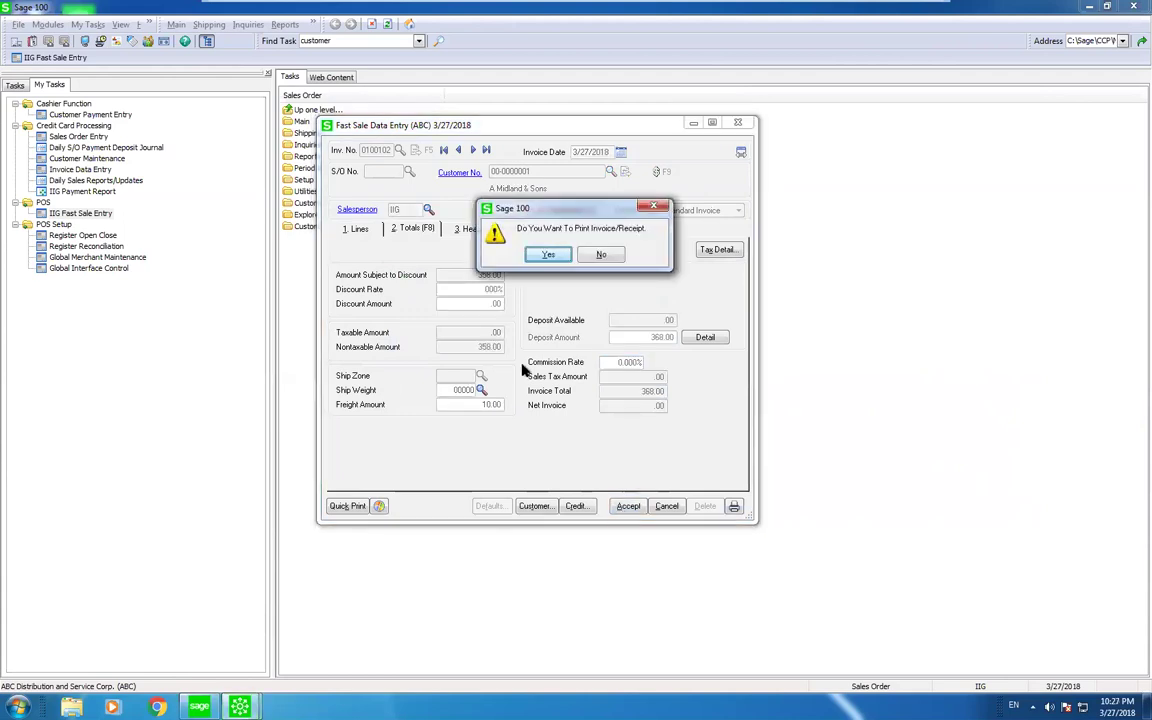
pyautogui.click(548, 256)
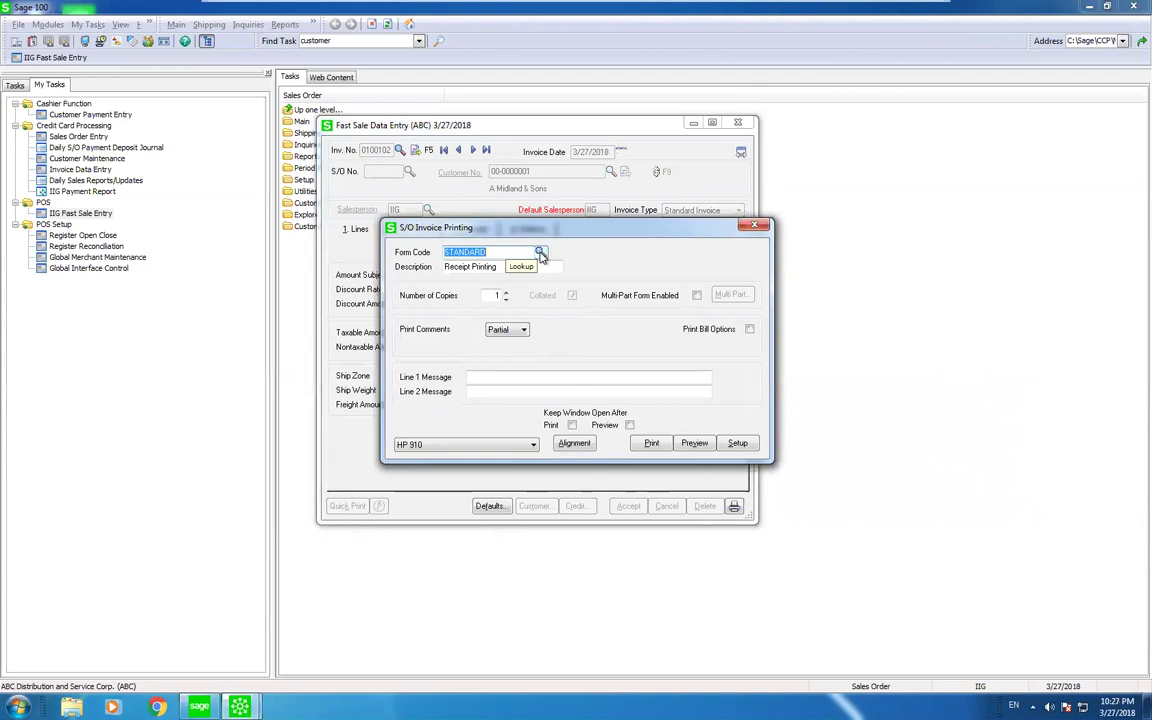
pyautogui.click(689, 447)
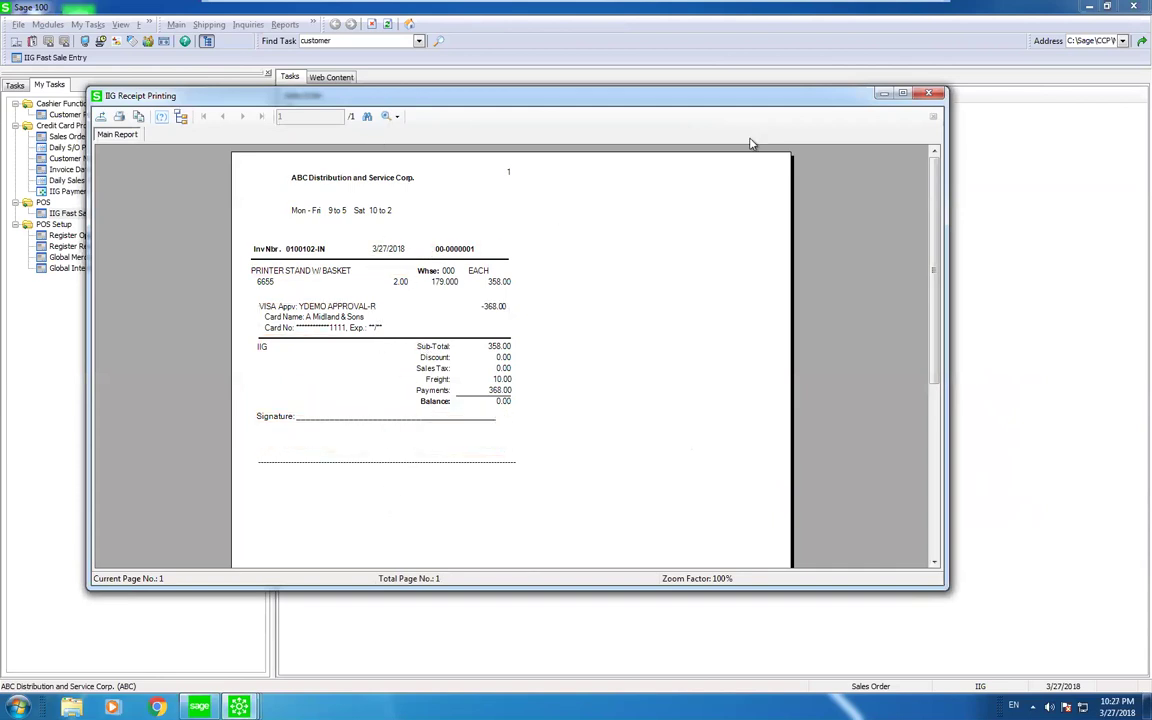
pyautogui.click(933, 94)
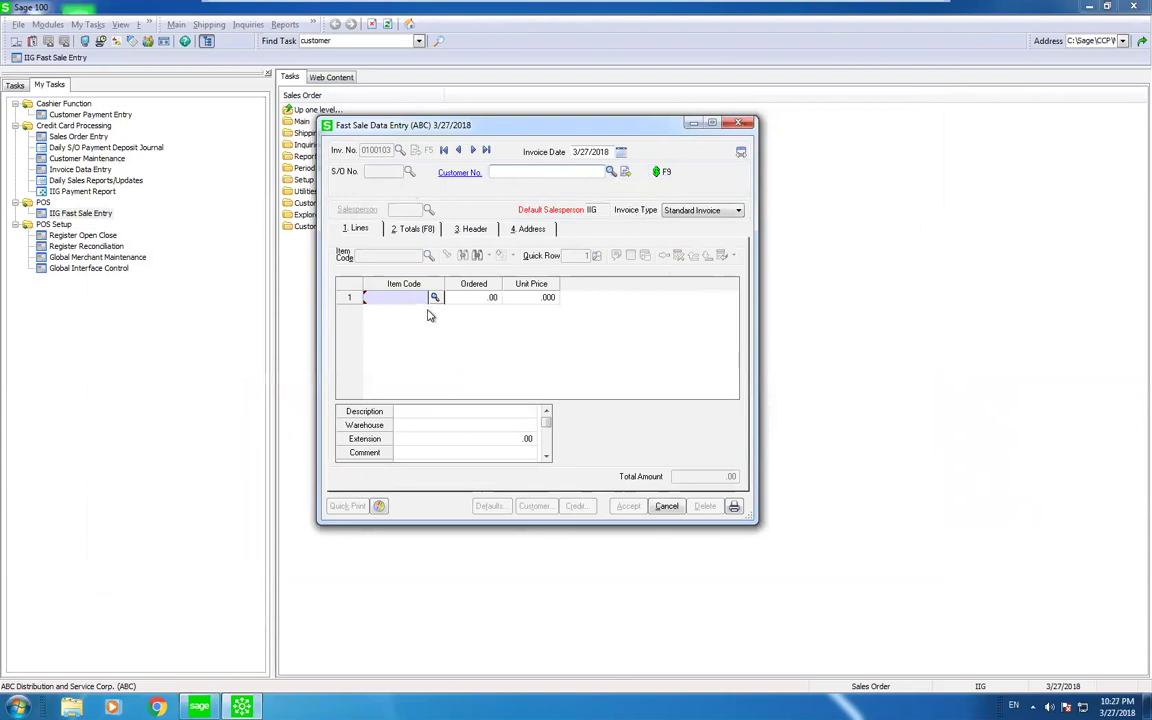
# - Discard the blank invoice and set the fast sale defaults to bypass the print prompt, with American Business Futures as cash customer
pyautogui.click(653, 508)
pyautogui.click(551, 256)
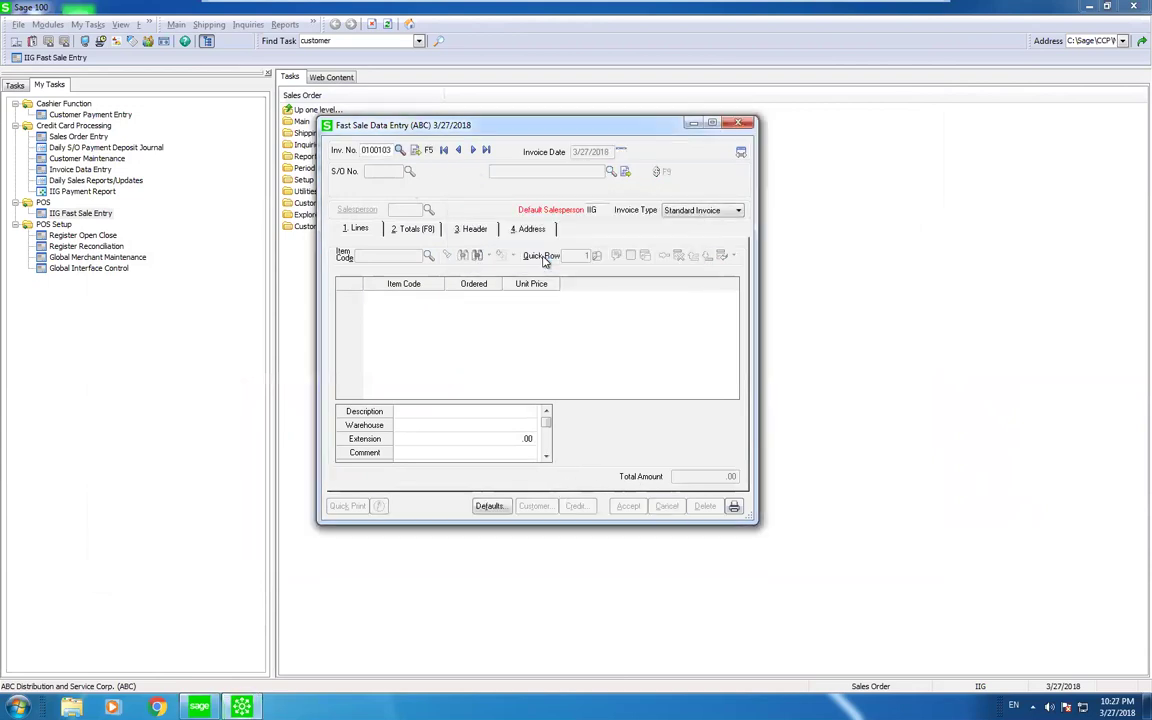
pyautogui.click(489, 505)
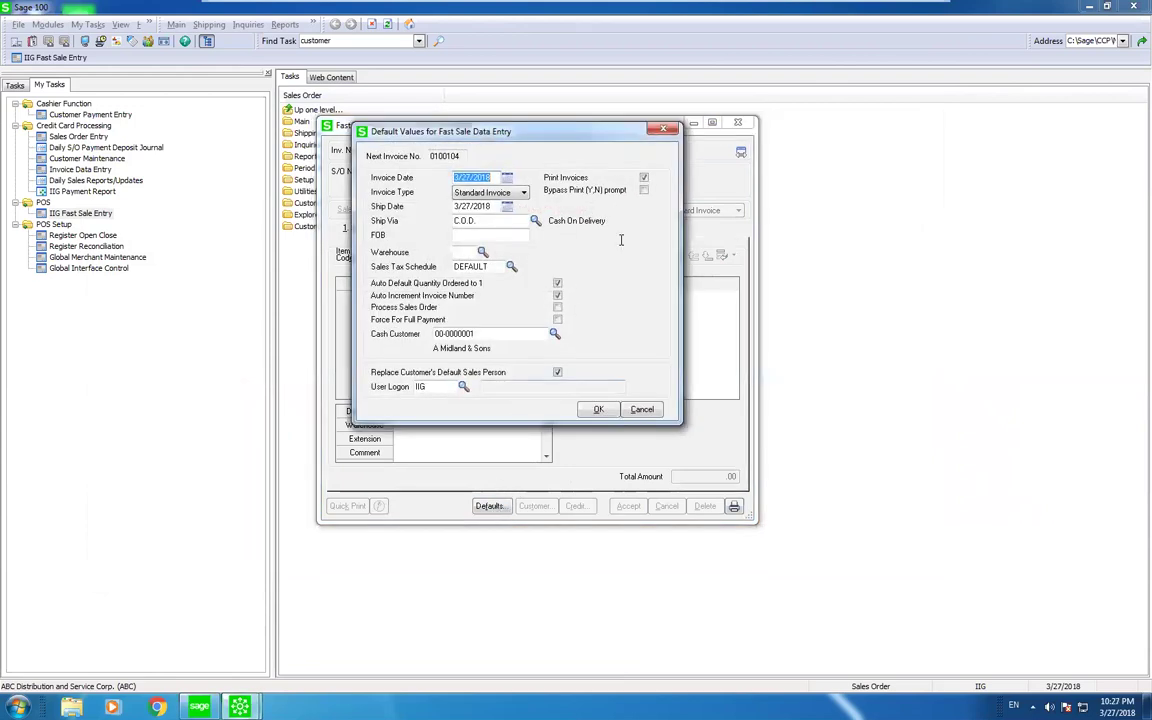
pyautogui.click(643, 190)
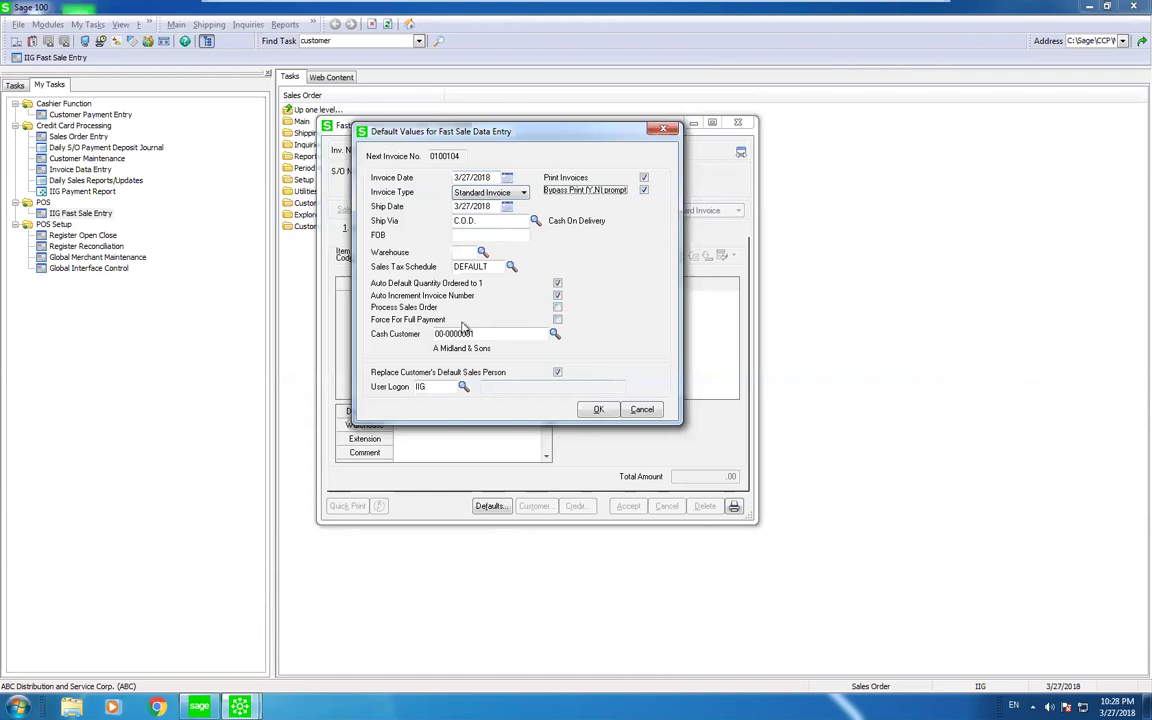
pyautogui.click(555, 335)
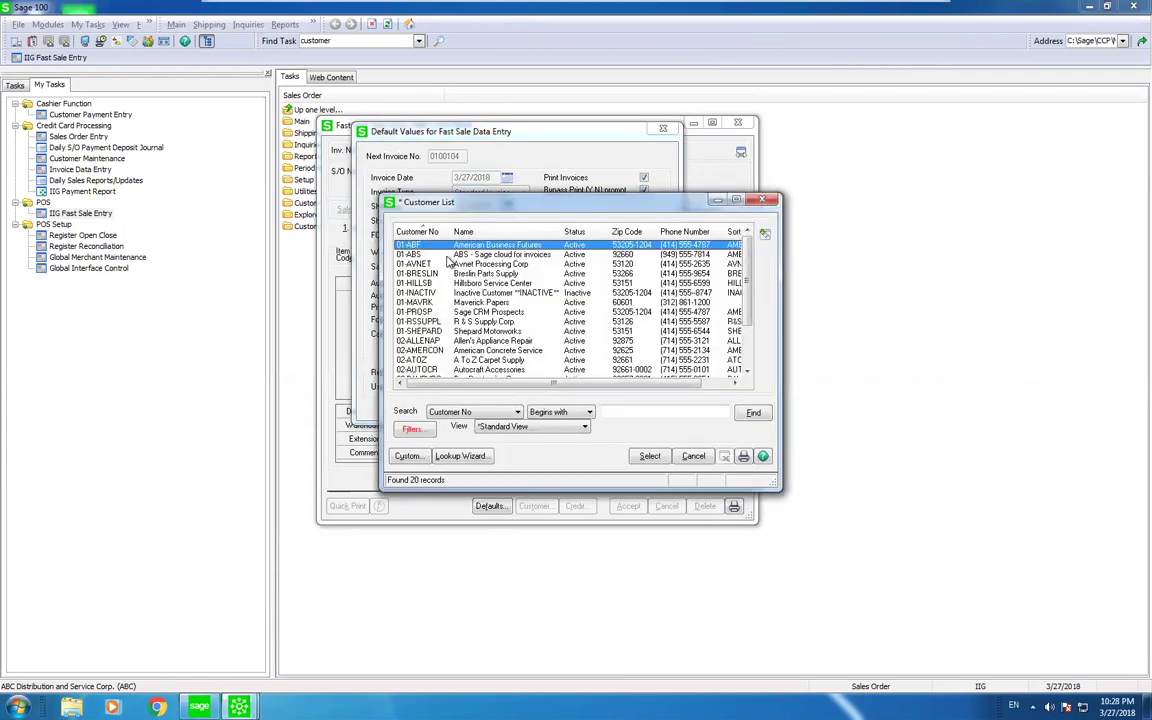
pyautogui.click(640, 456)
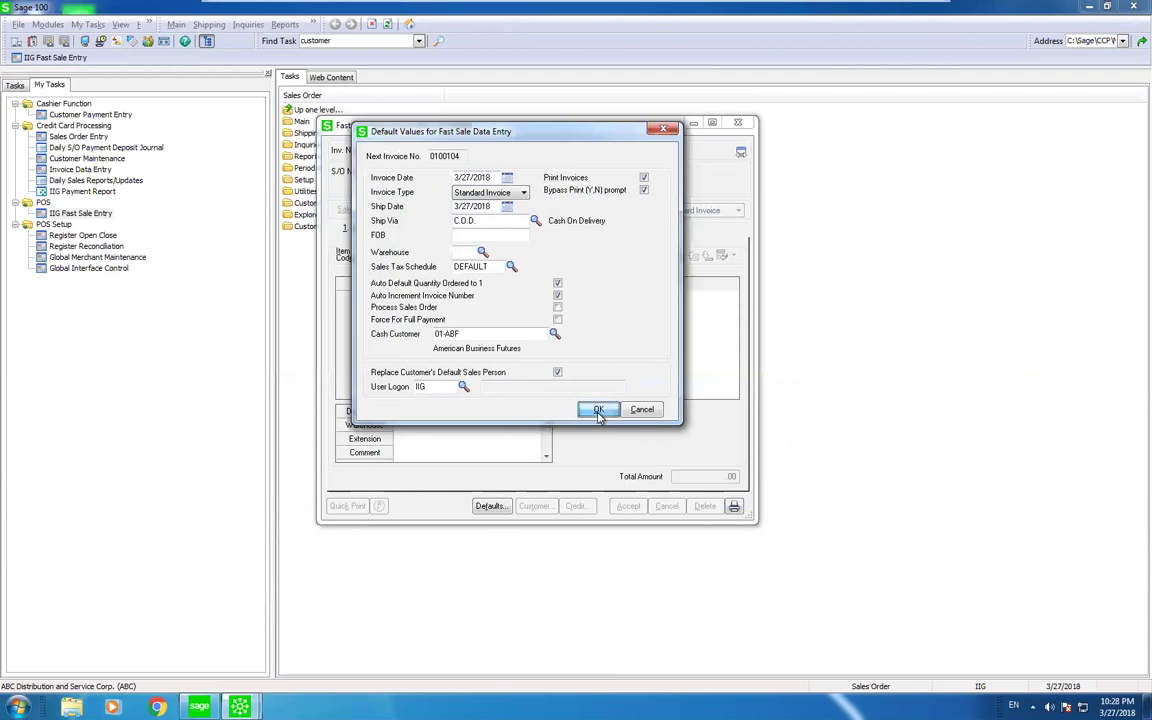
pyautogui.click(595, 413)
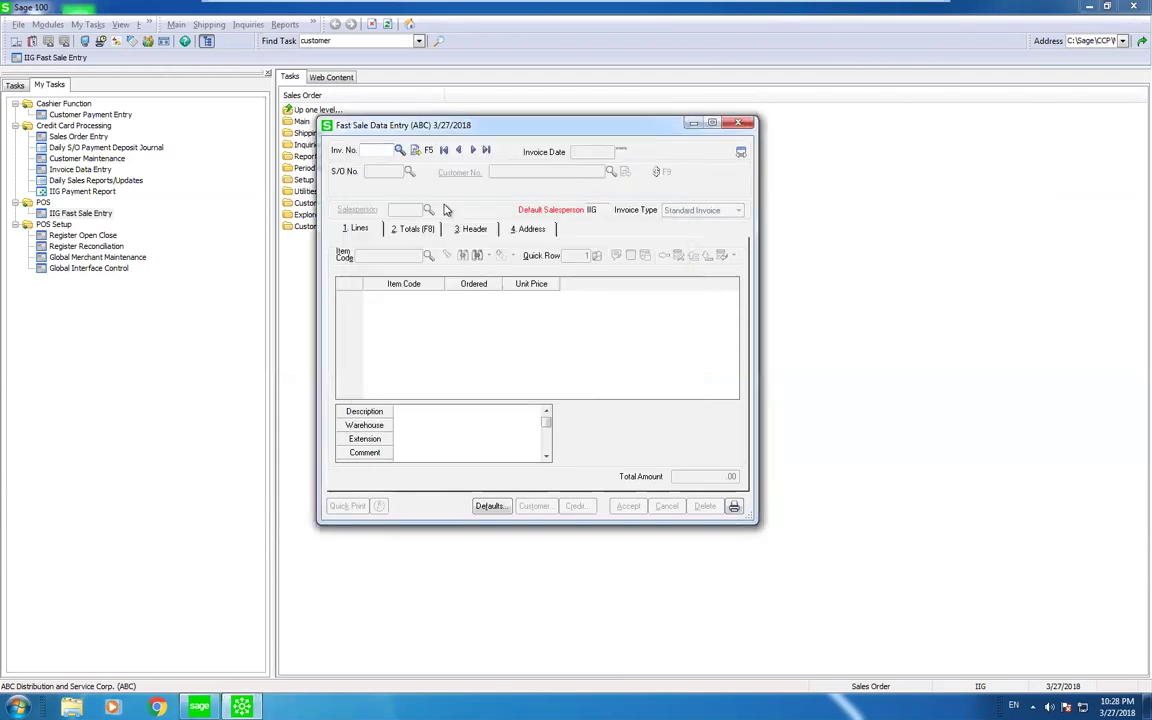
# - Start a new fast sale invoice with the next number for the default cash customer and add item 6655
pyautogui.click(421, 157)
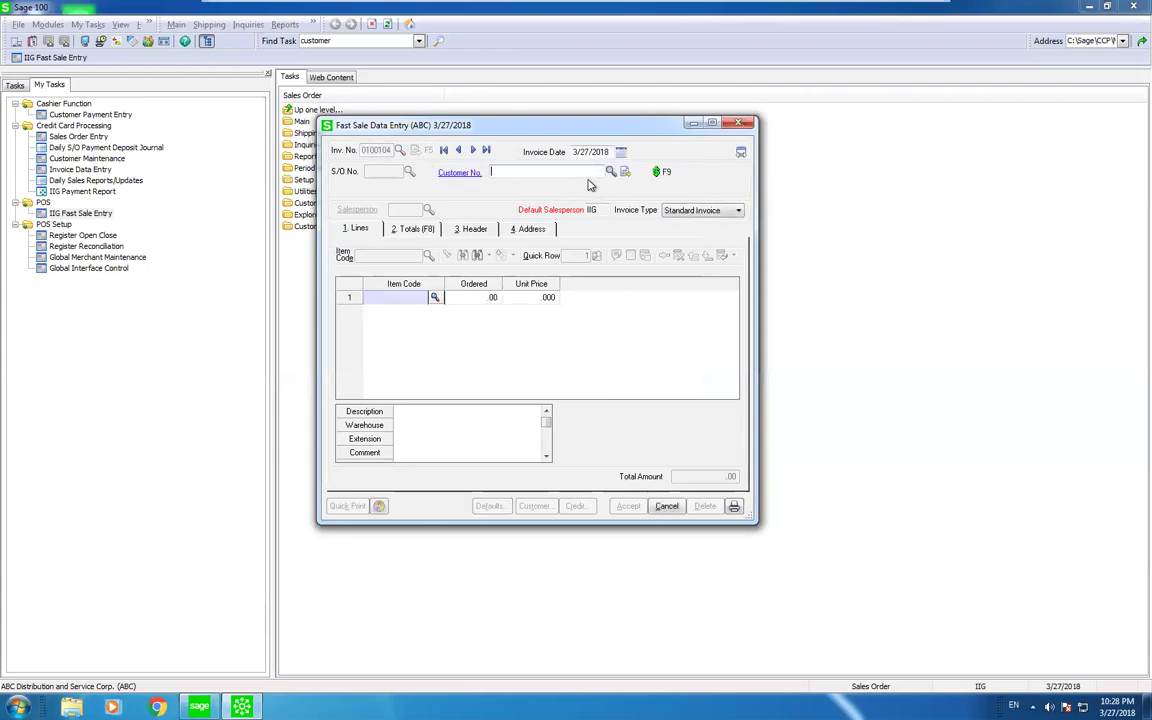
pyautogui.click(660, 174)
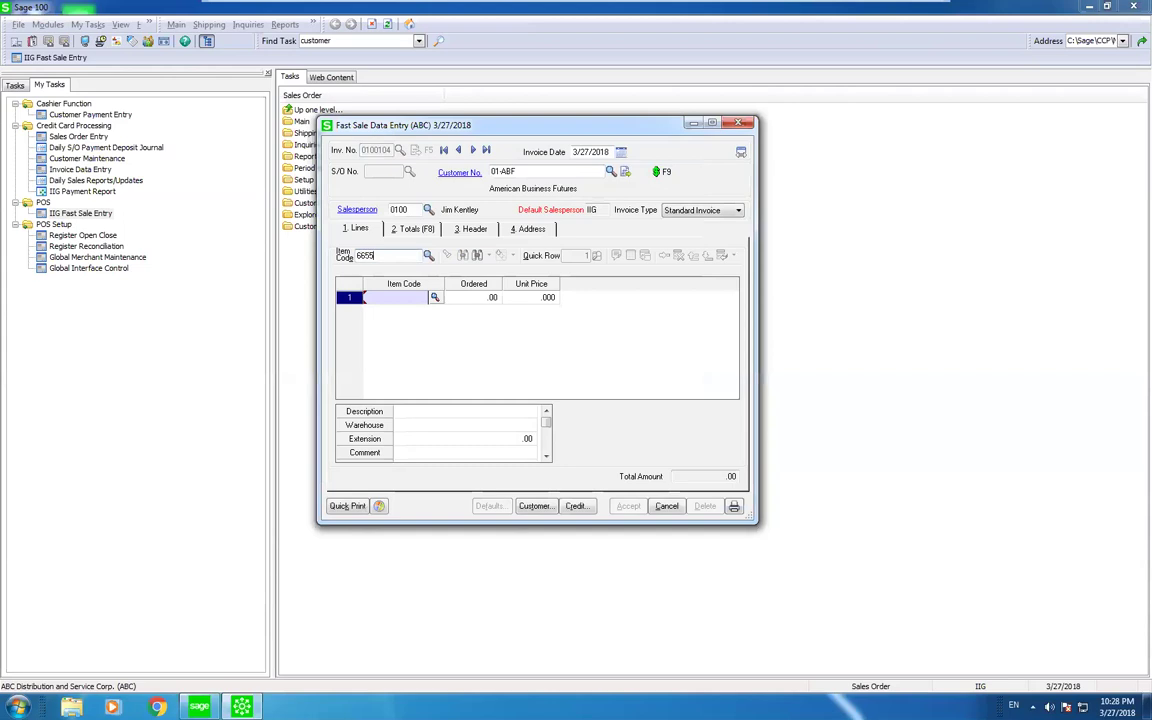
pyautogui.press('Return')
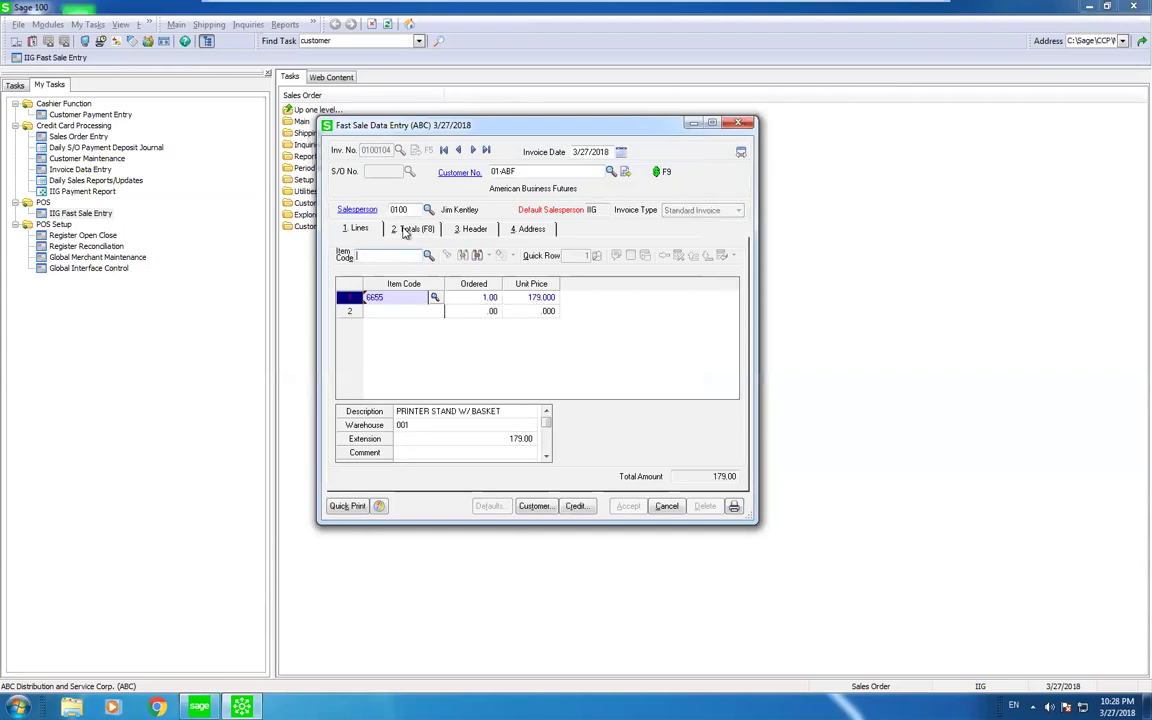
# - Pay the American Business Futures invoice in full with the stored VISA card for 189.00 and process the charge
pyautogui.click(405, 230)
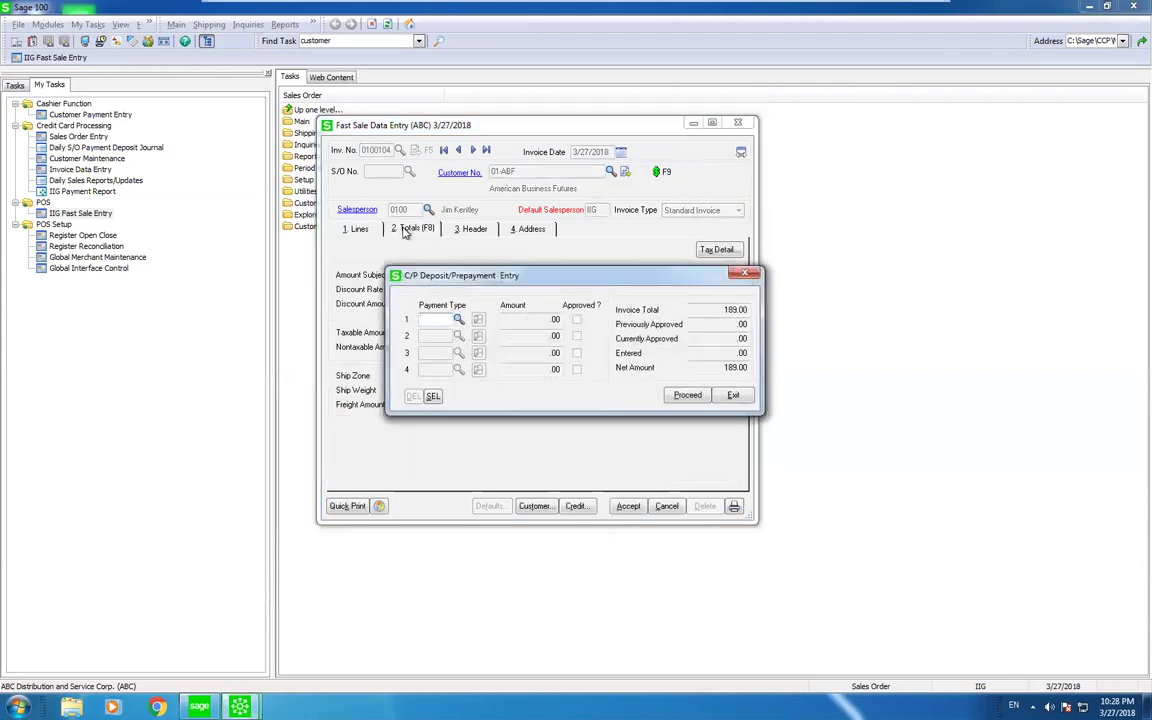
pyautogui.click(432, 396)
pyautogui.doubleClick(442, 347)
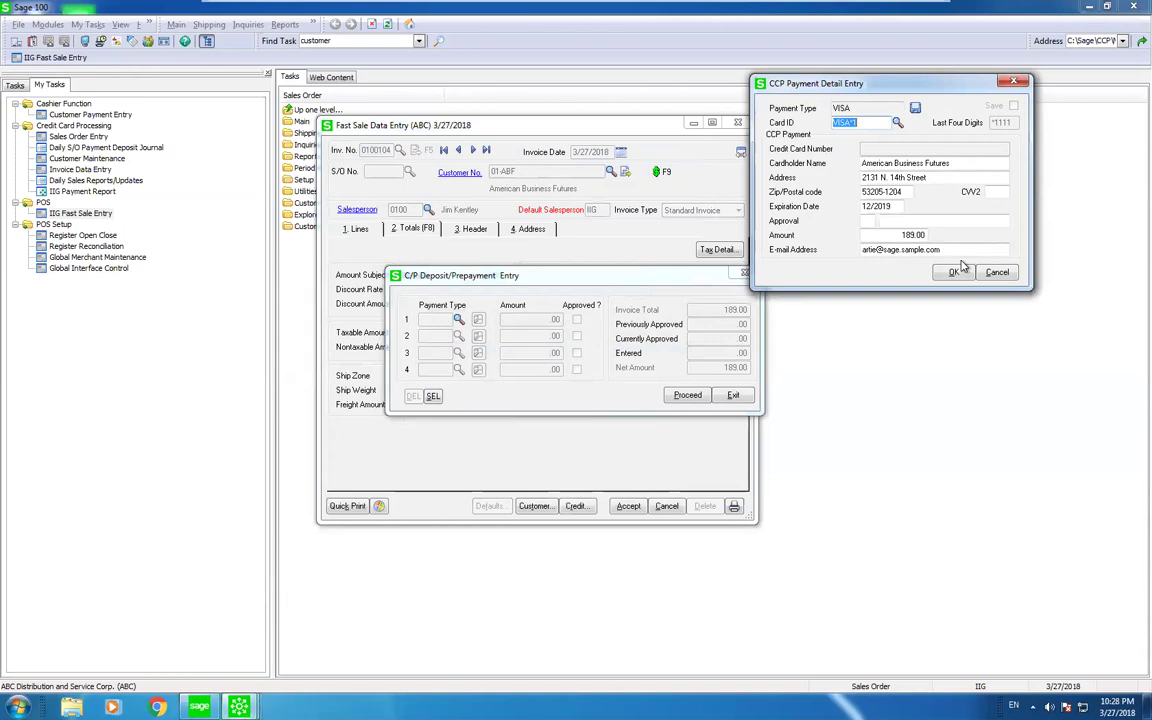
pyautogui.click(955, 272)
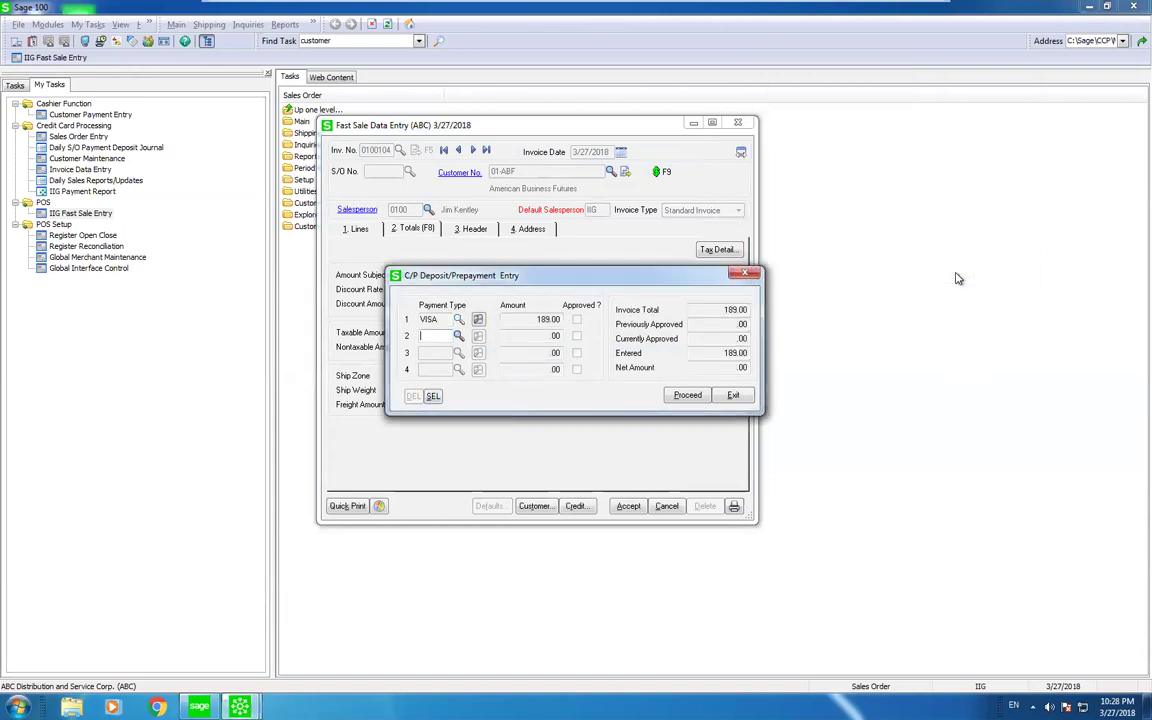
pyautogui.click(687, 395)
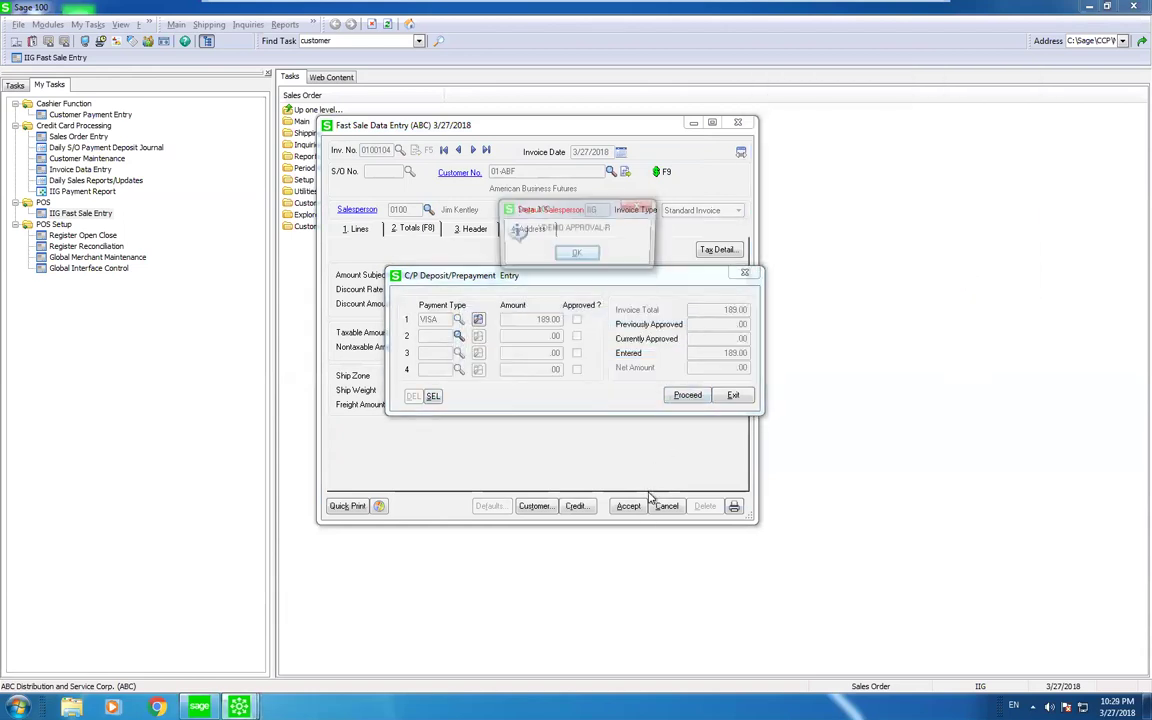
pyautogui.click(579, 256)
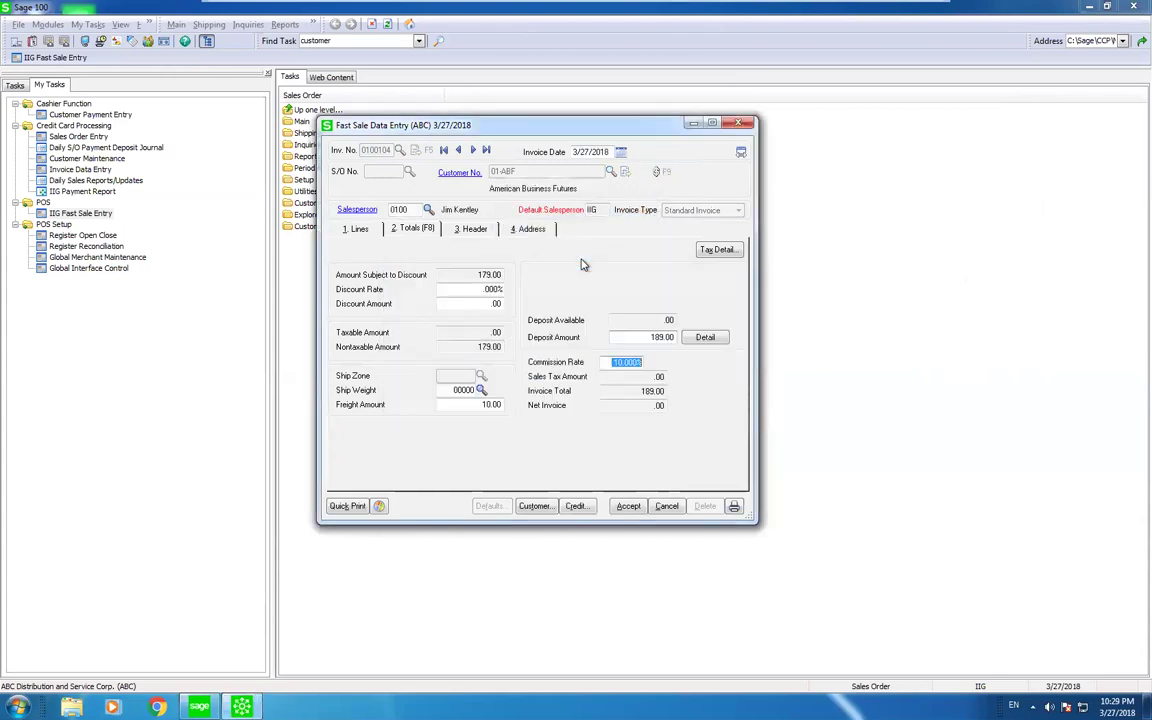
# - Accept the American Business Futures invoice and close Fast Sale Entry without saving the new blank invoice
pyautogui.click(625, 505)
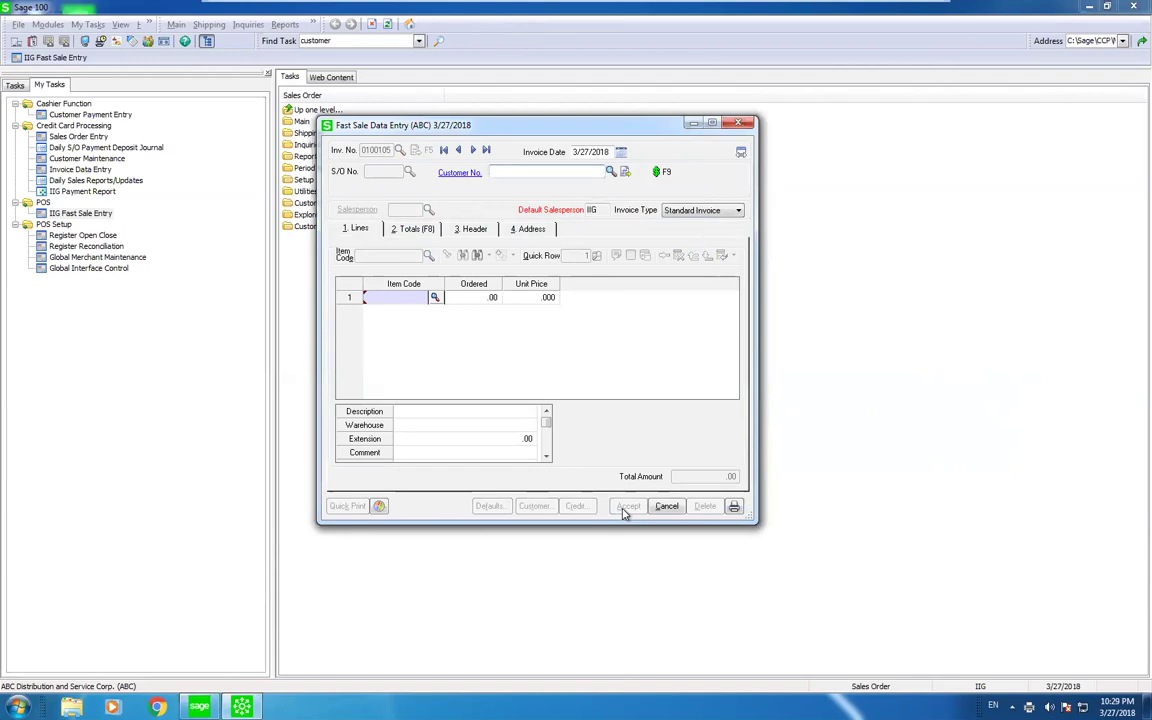
pyautogui.click(738, 125)
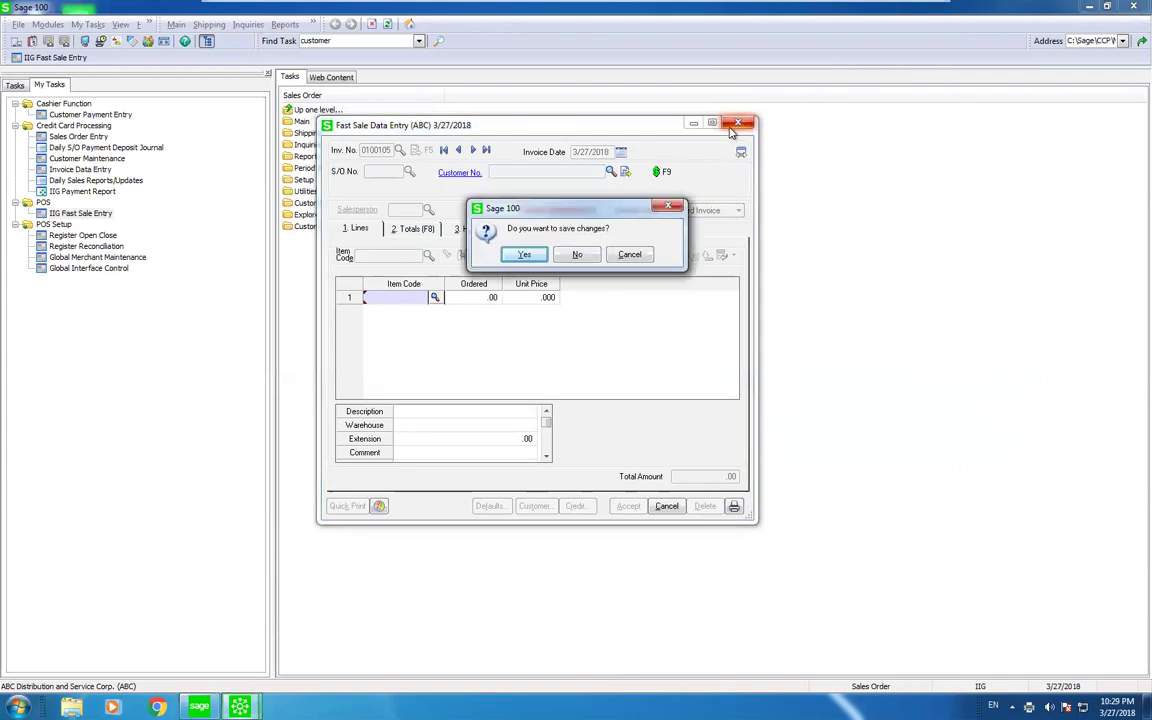
pyautogui.click(563, 257)
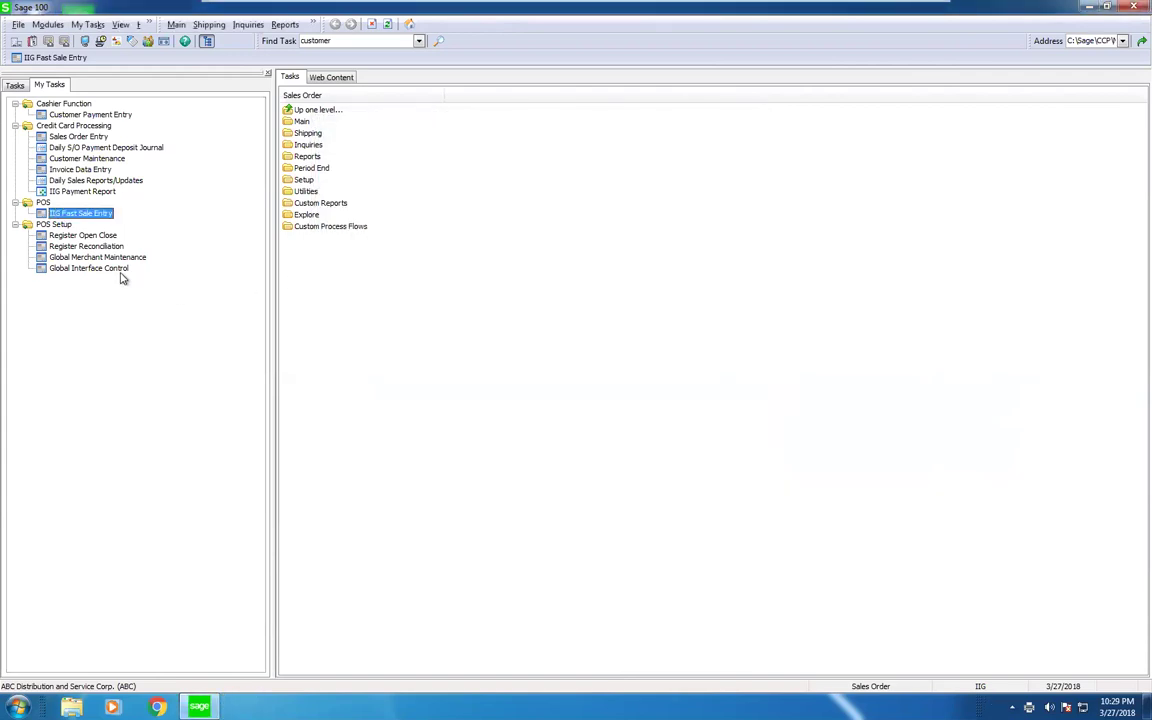
# - Review the Register Open Close and Register Reconciliation windows, including the register lookup, and close them without changes
pyautogui.click(108, 237)
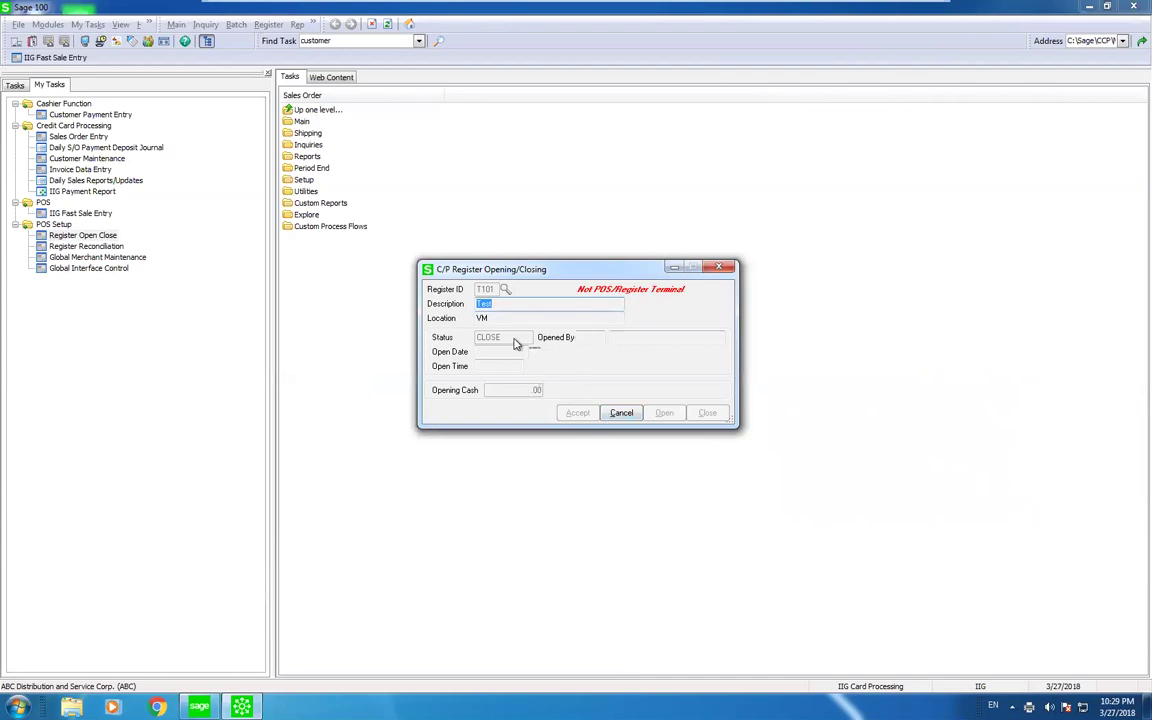
pyautogui.click(717, 268)
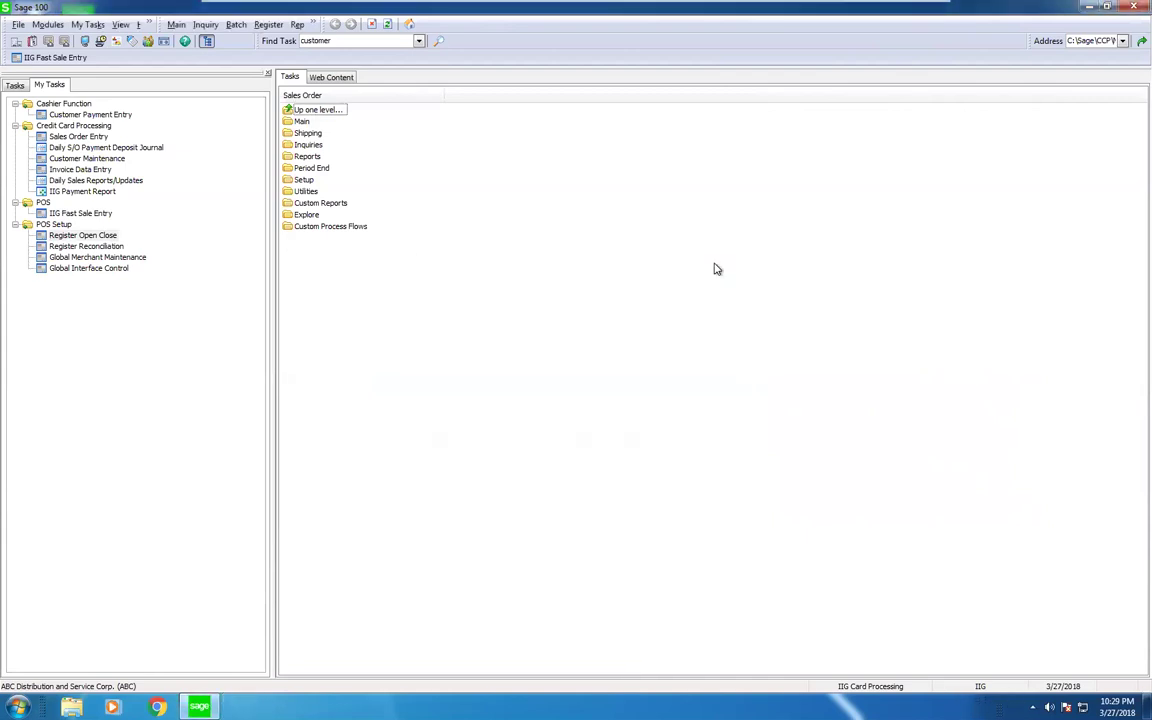
pyautogui.click(101, 249)
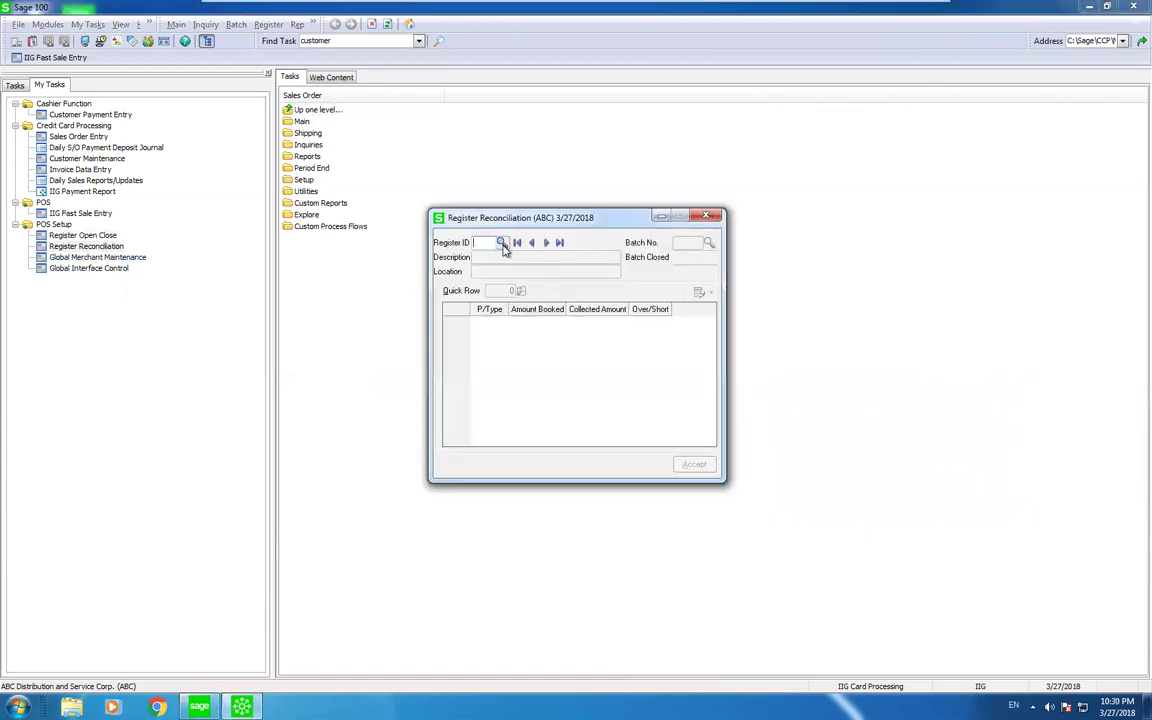
pyautogui.click(502, 243)
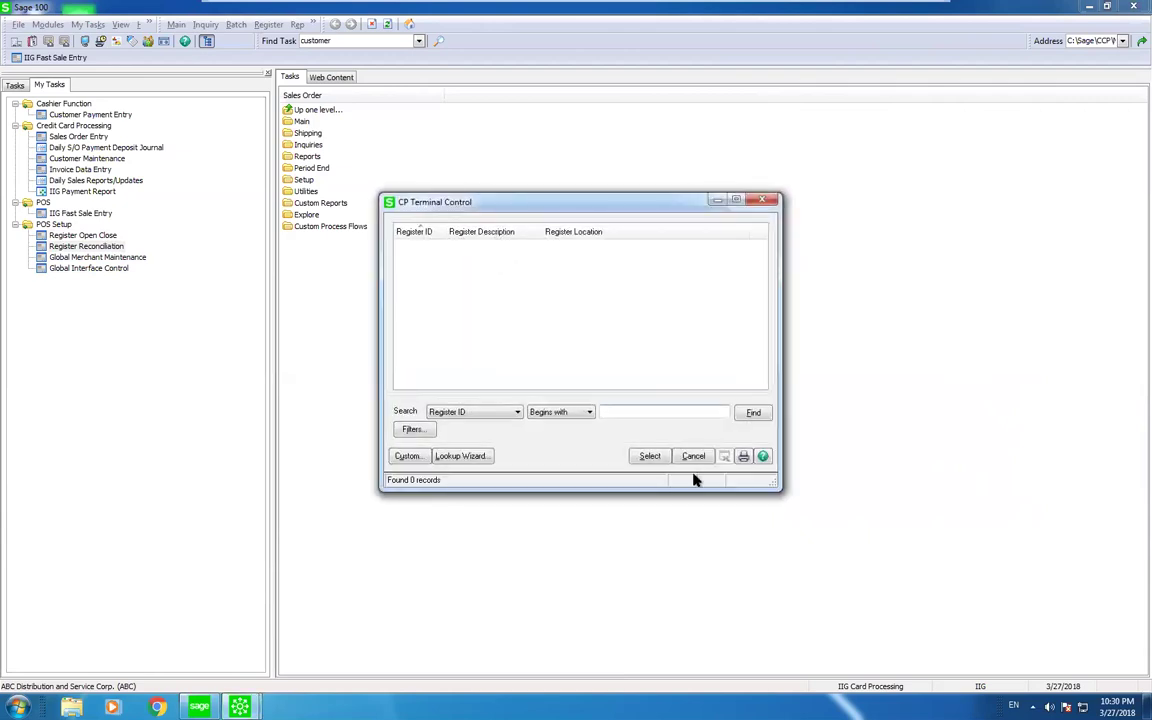
pyautogui.click(694, 460)
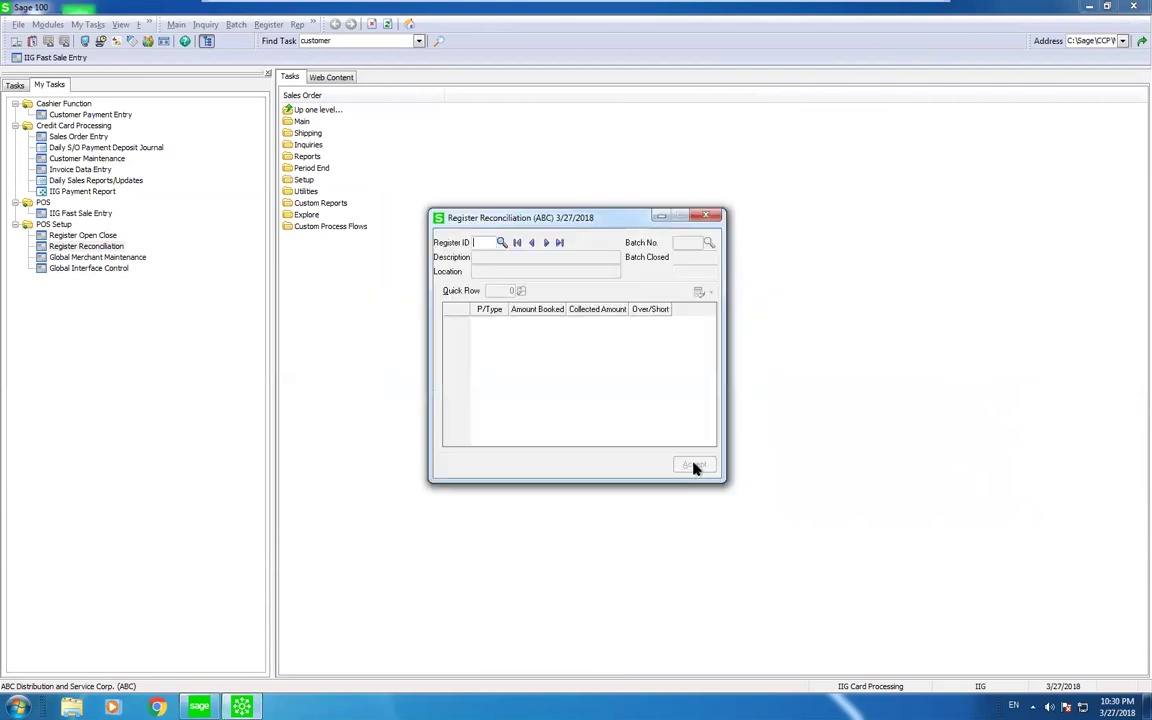
pyautogui.click(708, 217)
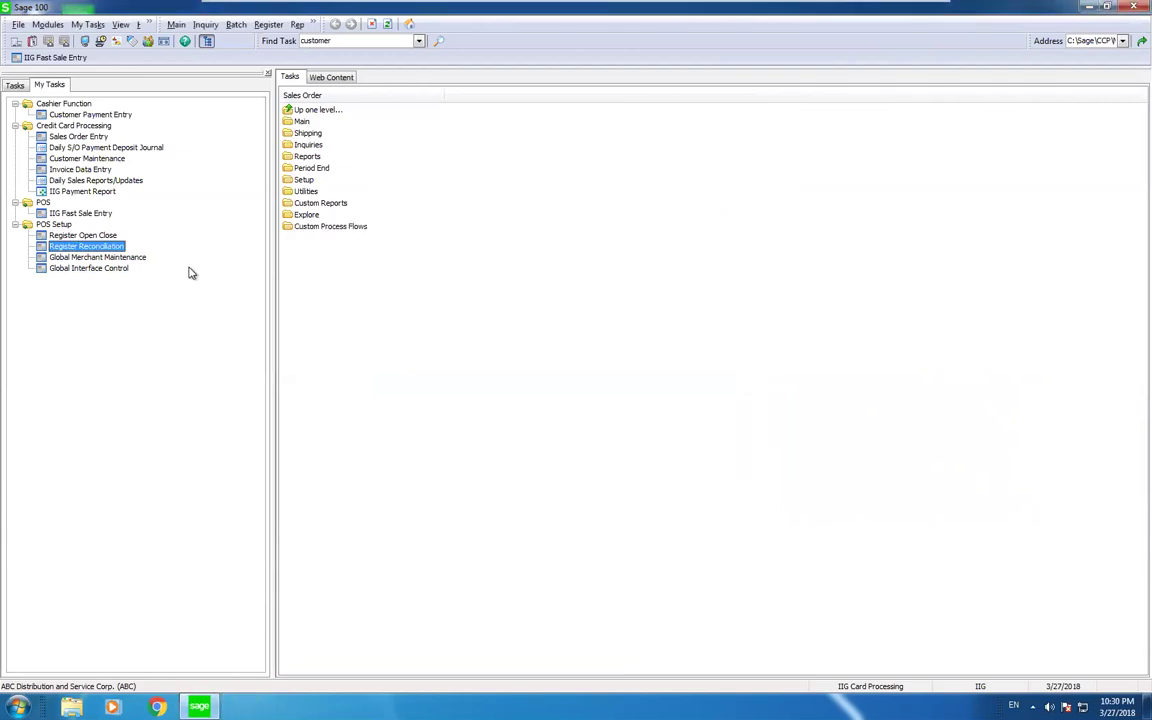
# - Review merchant code 0001 with its PayTrace settings and the Global Interface Control options, closing each window without changes
pyautogui.click(135, 258)
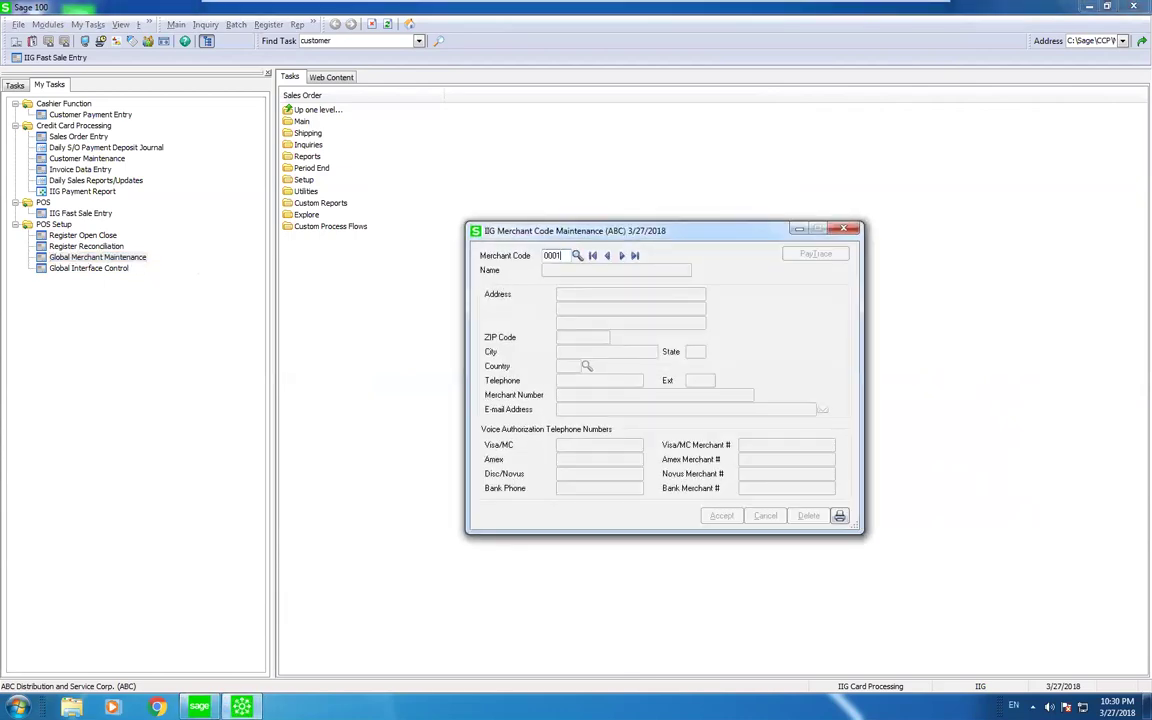
pyautogui.write('0001')
pyautogui.press('Tab')
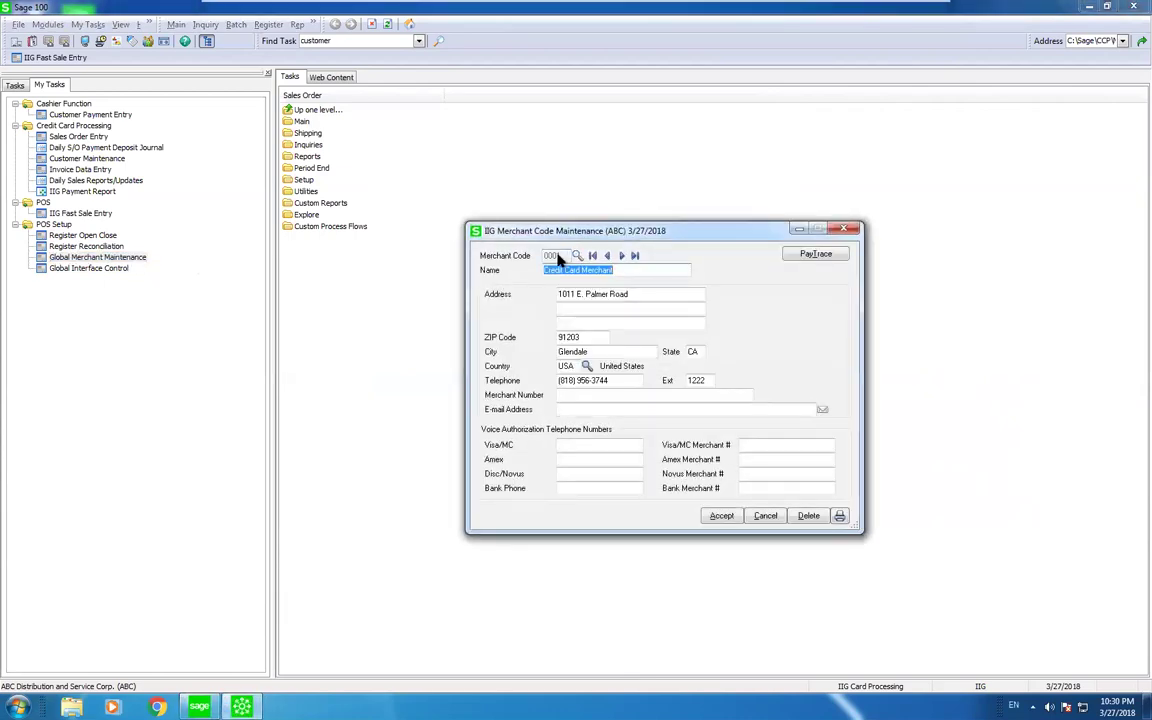
pyautogui.click(812, 254)
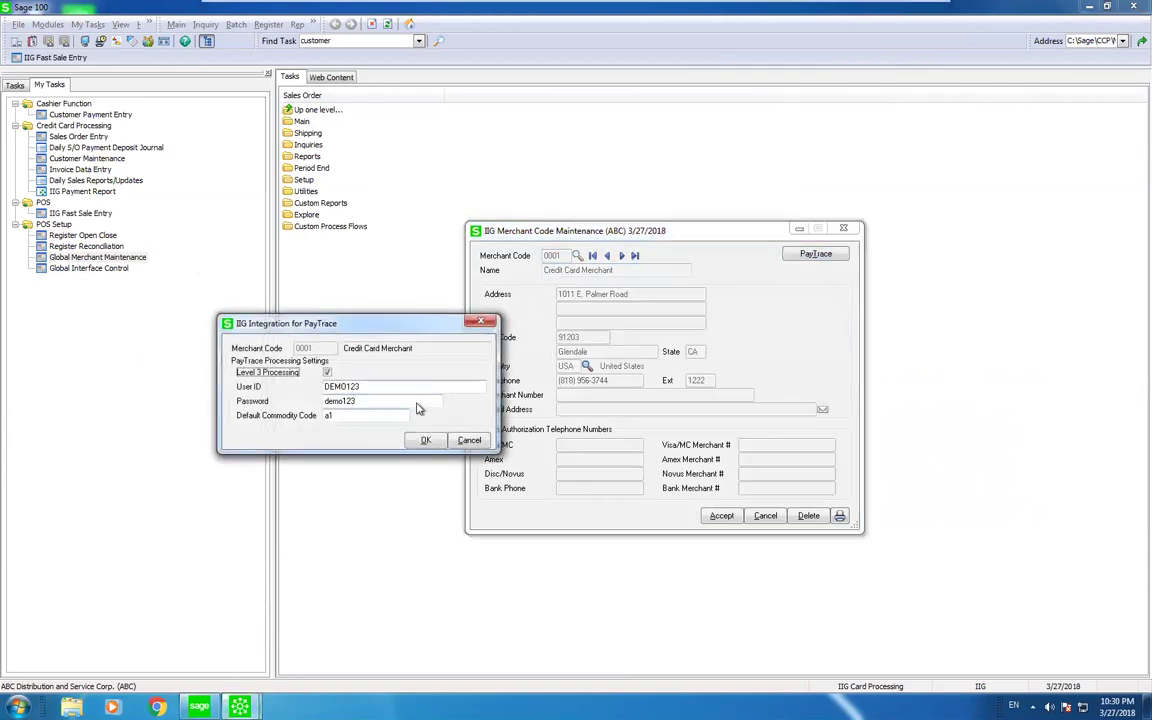
pyautogui.click(483, 322)
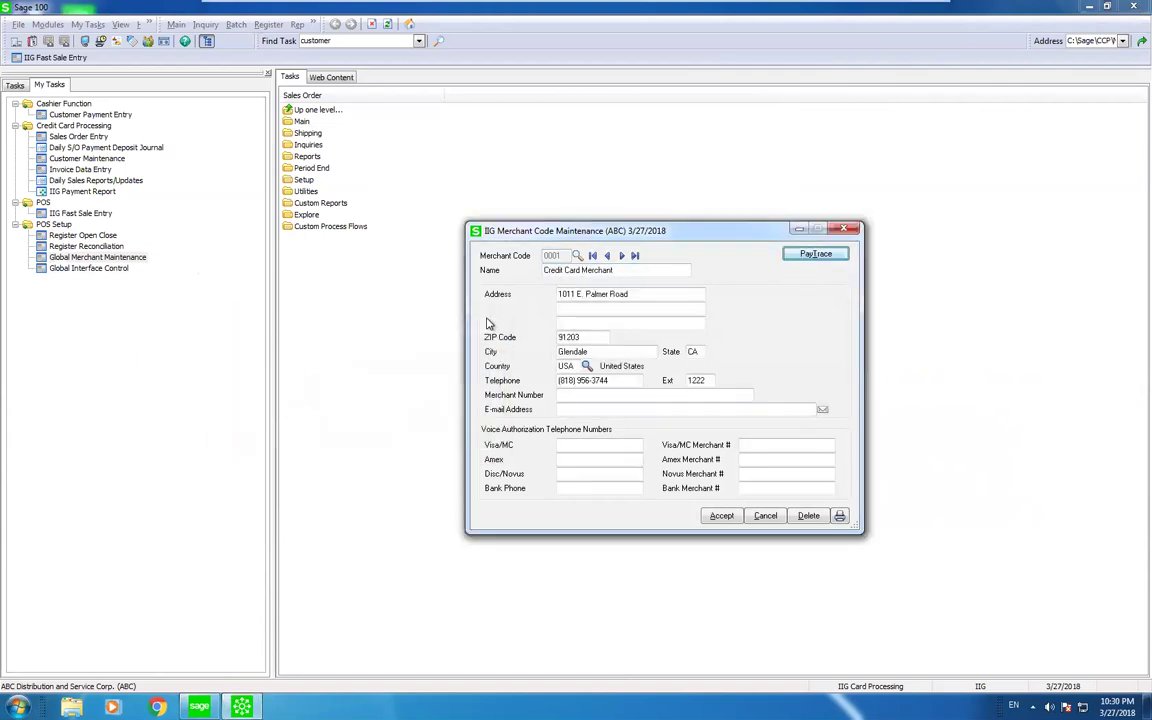
pyautogui.click(843, 228)
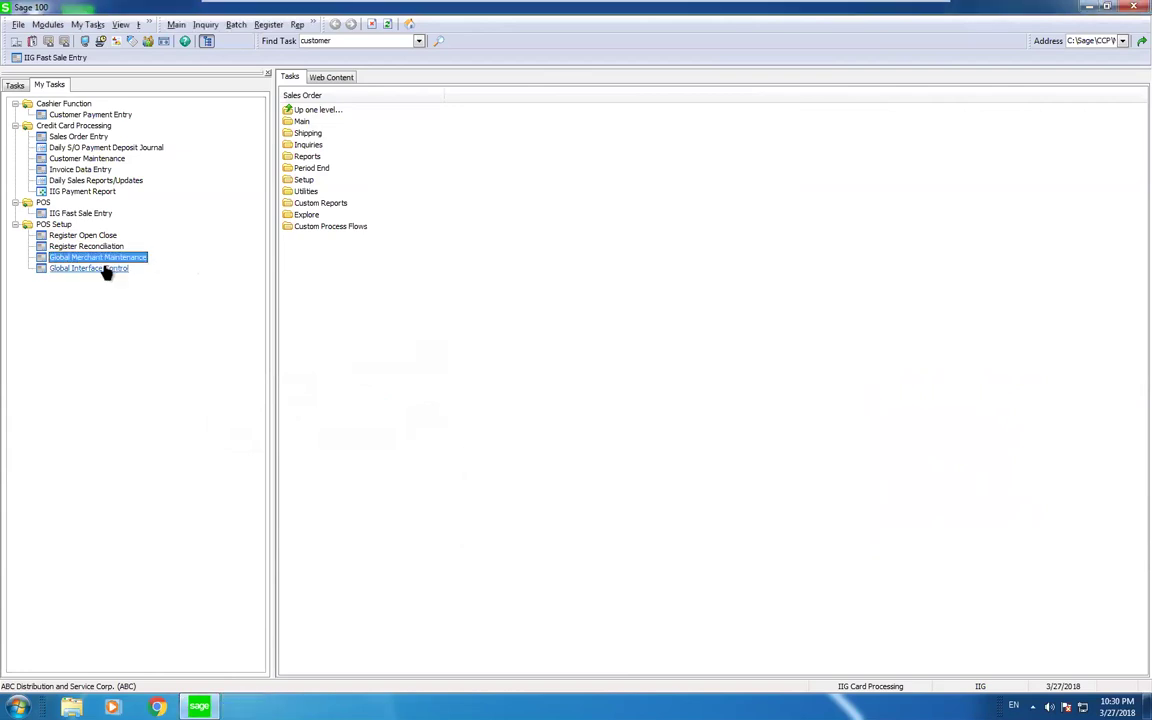
pyautogui.doubleClick(105, 270)
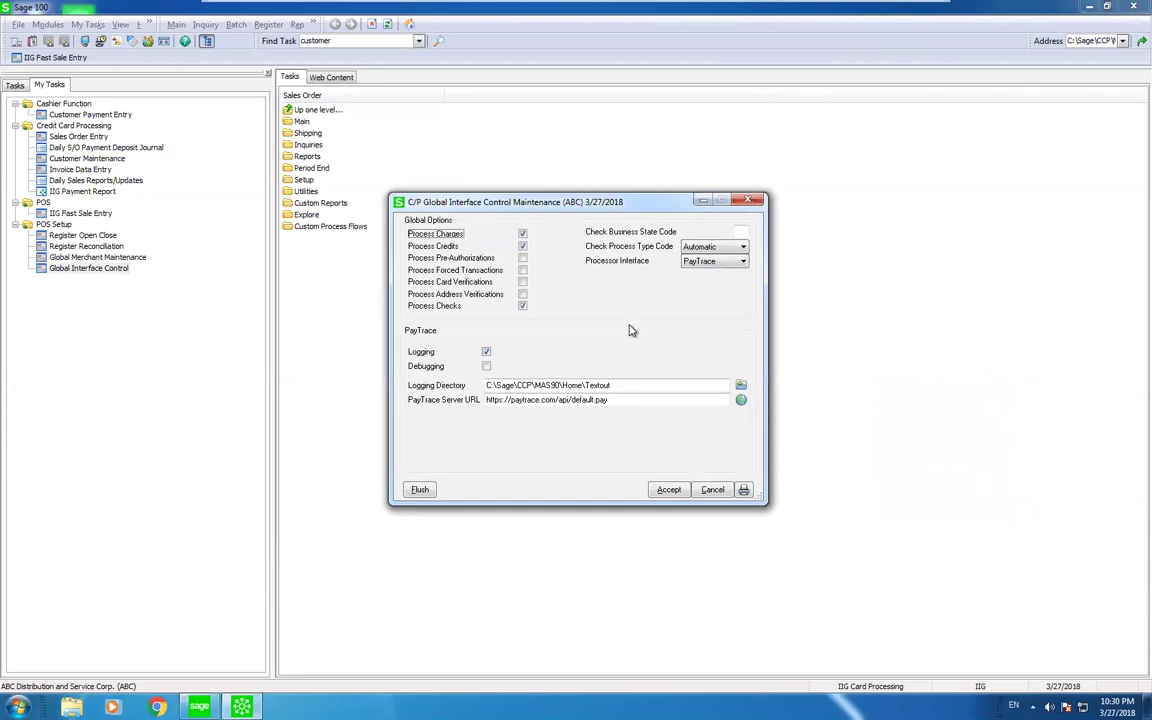
pyautogui.click(757, 204)
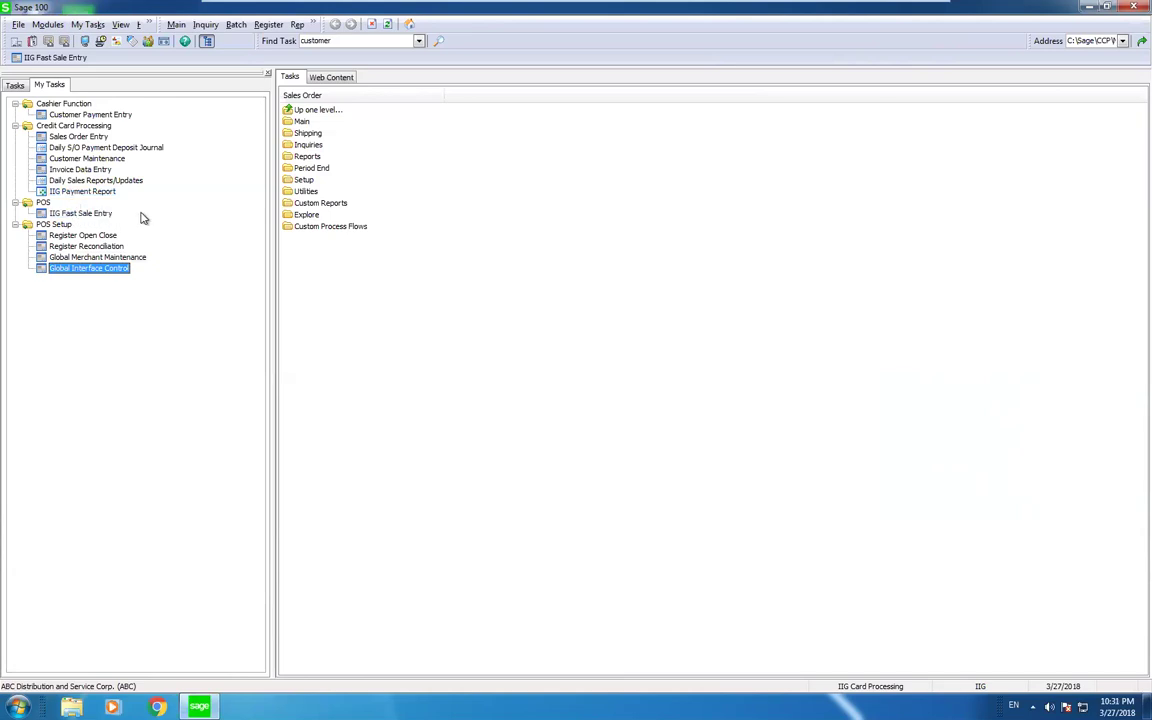
# - Open Customer Payment Entry and load American Business Futures with its open sales orders and invoices
pyautogui.click(91, 115)
pyautogui.doubleClick(91, 115)
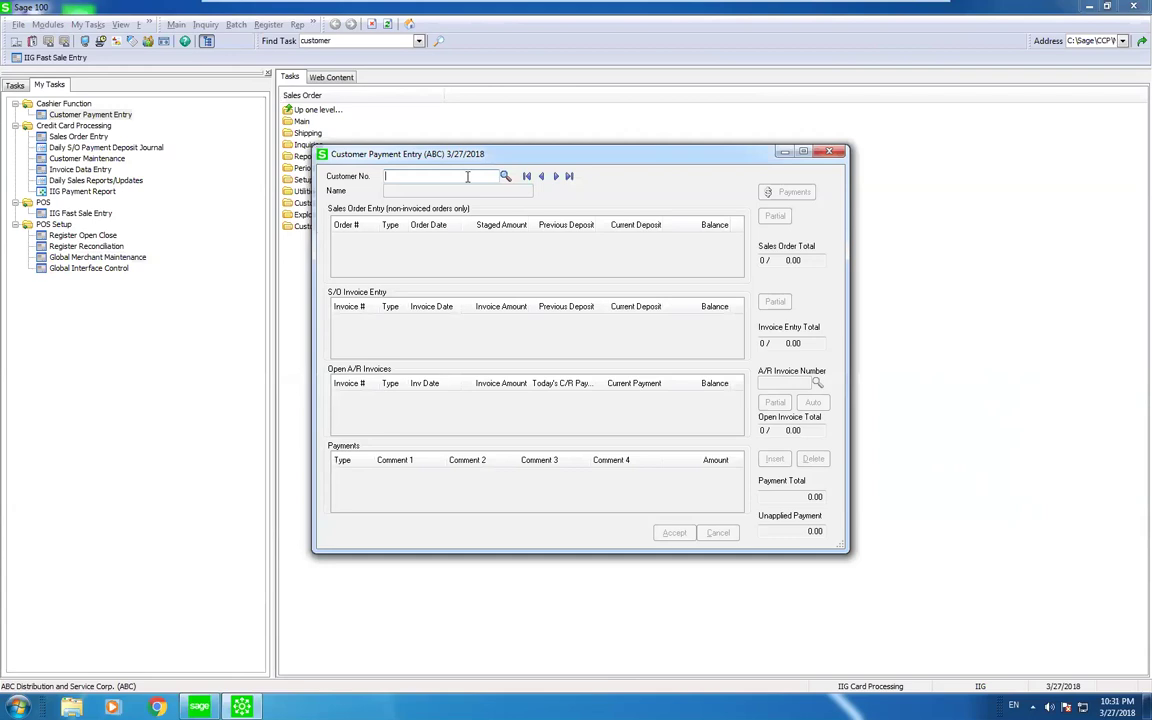
pyautogui.click(505, 176)
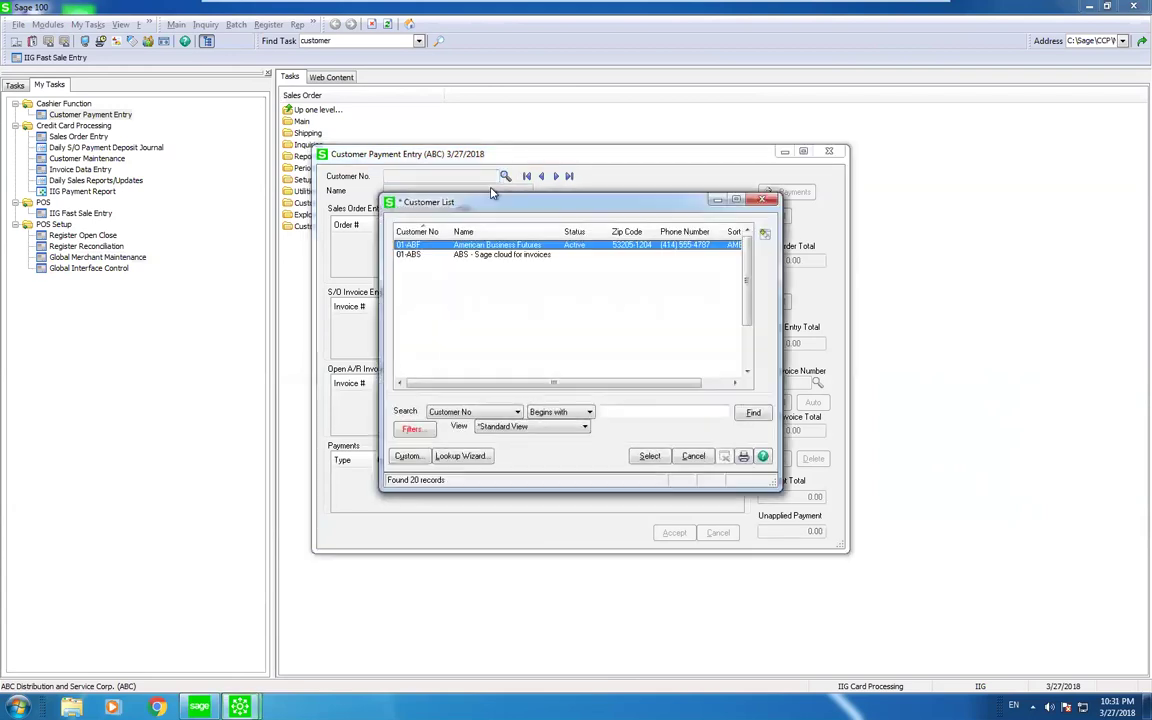
pyautogui.click(648, 457)
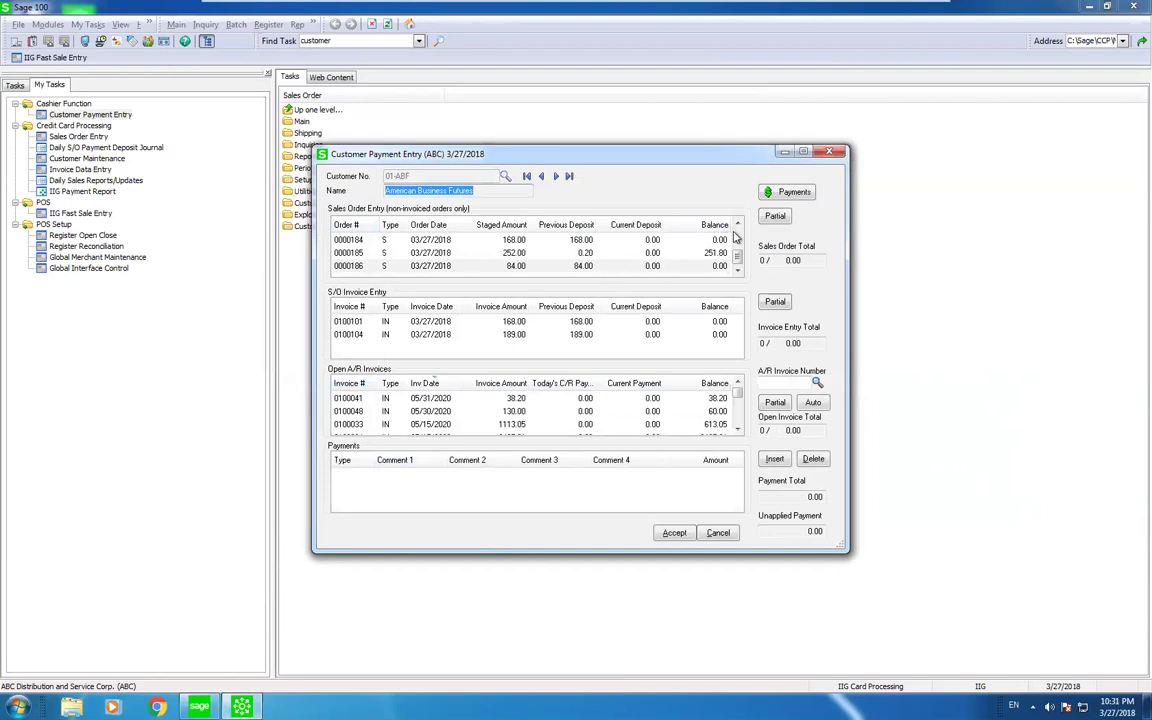
pyautogui.scroll(3, 736, 236)
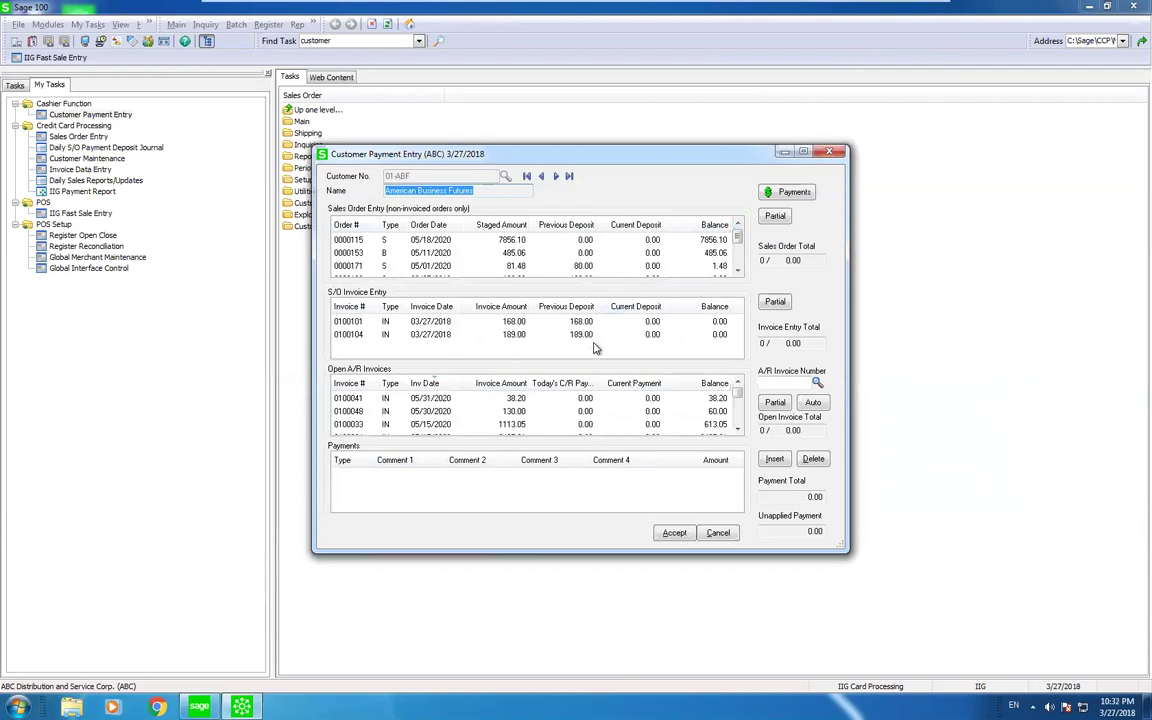
# - Add a 200.00 payment of type VISA using the customer's stored VISA*1 card
pyautogui.click(770, 461)
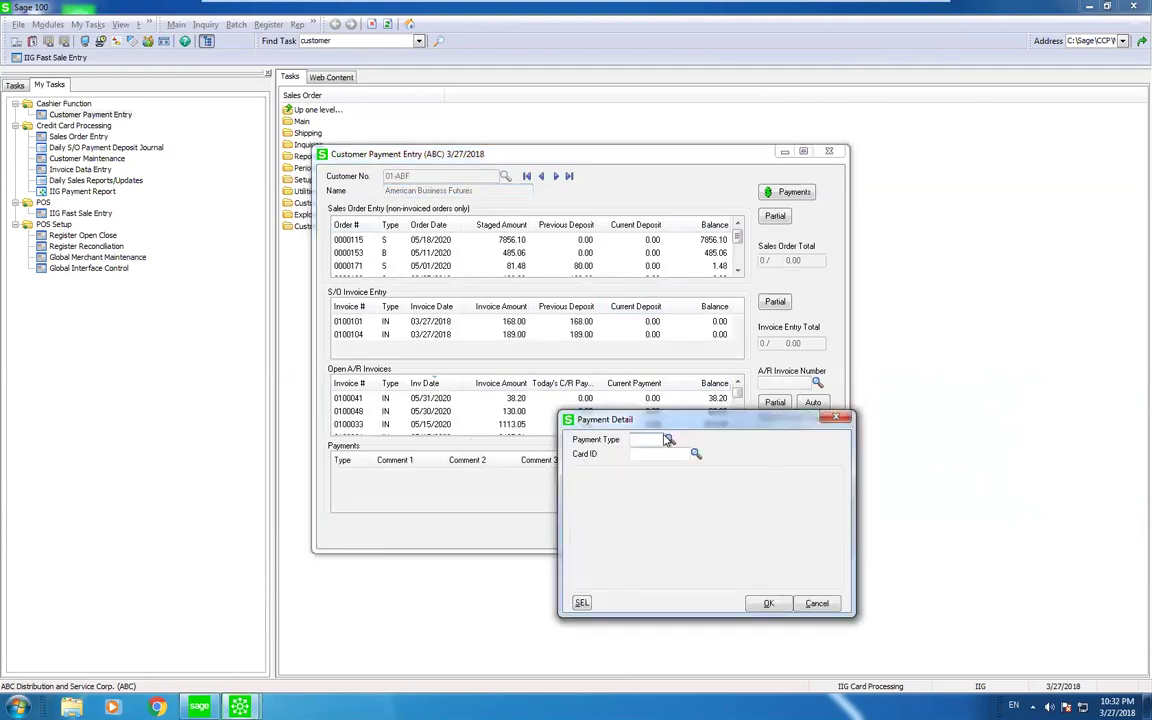
pyautogui.write('VISA')
pyautogui.press('Tab')
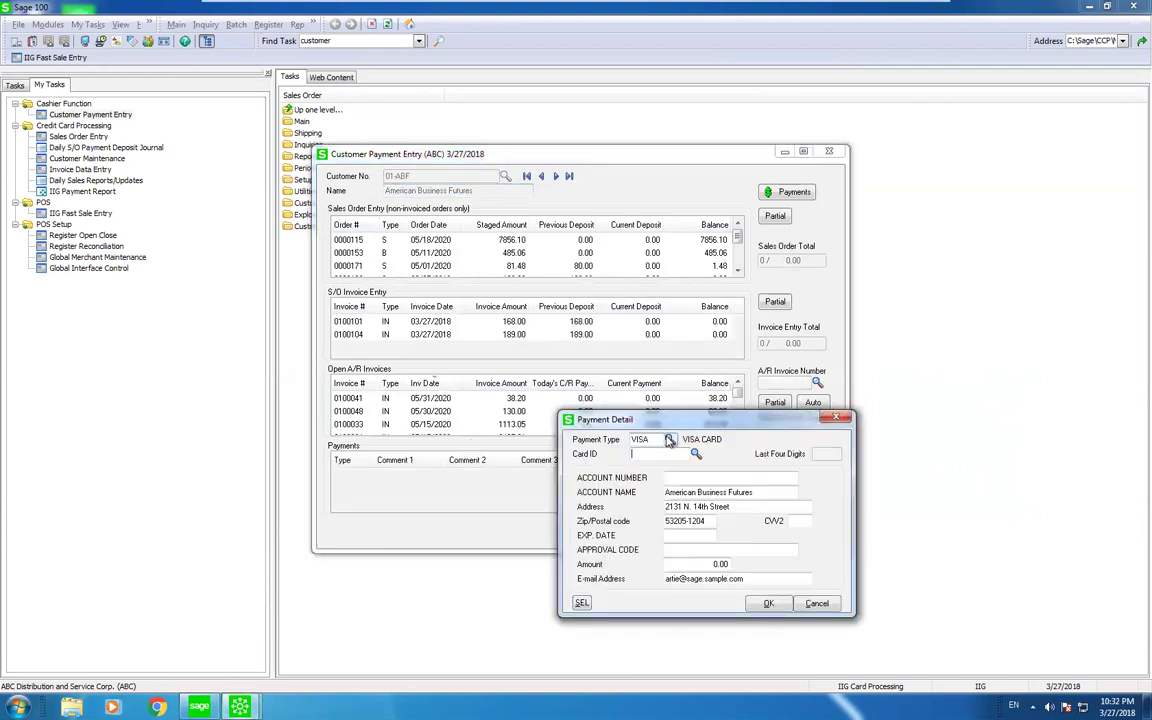
pyautogui.click(696, 456)
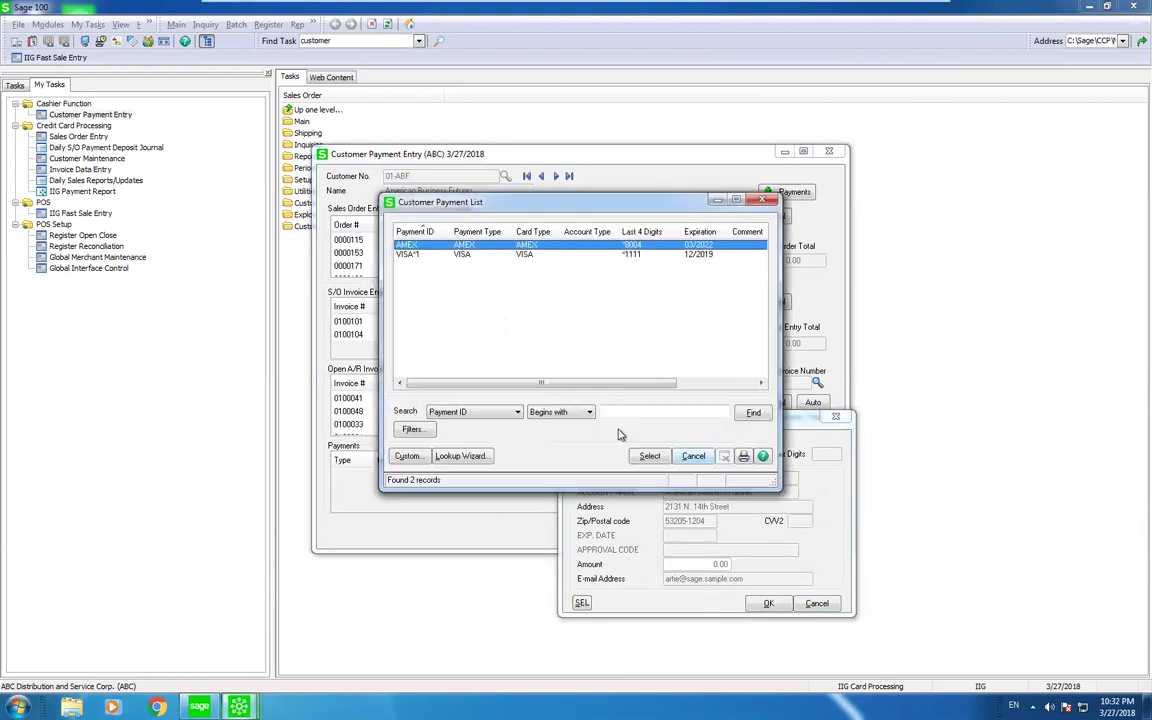
pyautogui.doubleClick(487, 254)
pyautogui.click(683, 562)
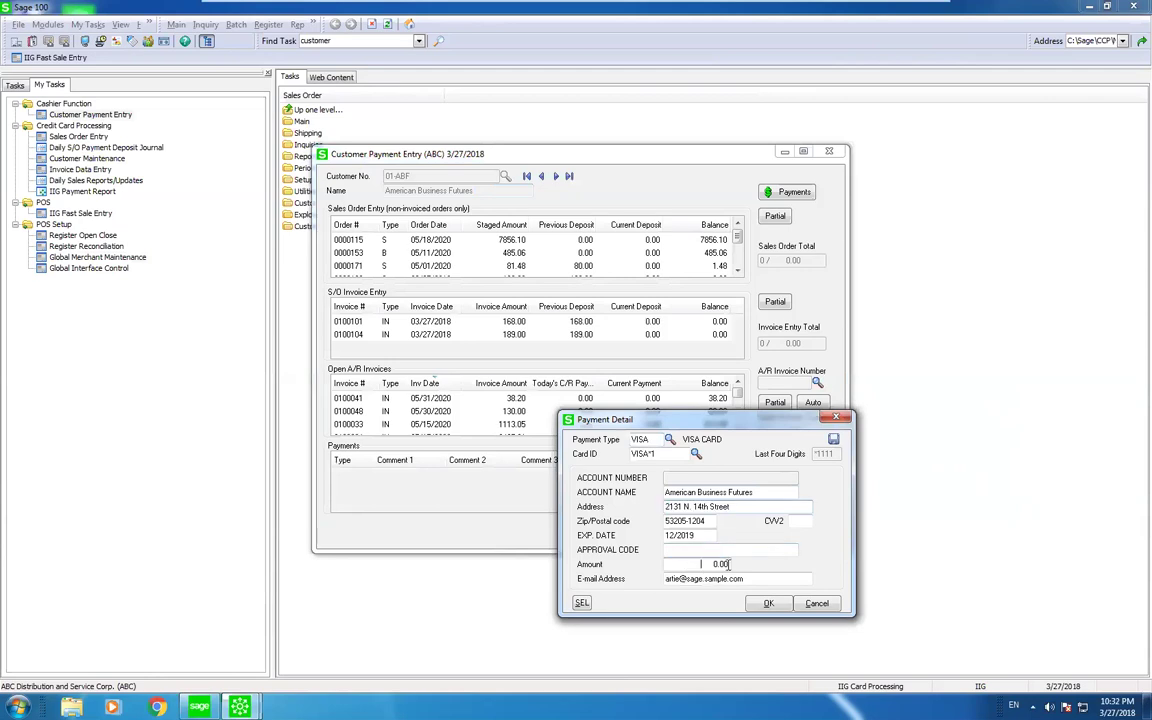
pyautogui.write('200')
pyautogui.press('Tab')
pyautogui.press('Tab')
pyautogui.click(769, 603)
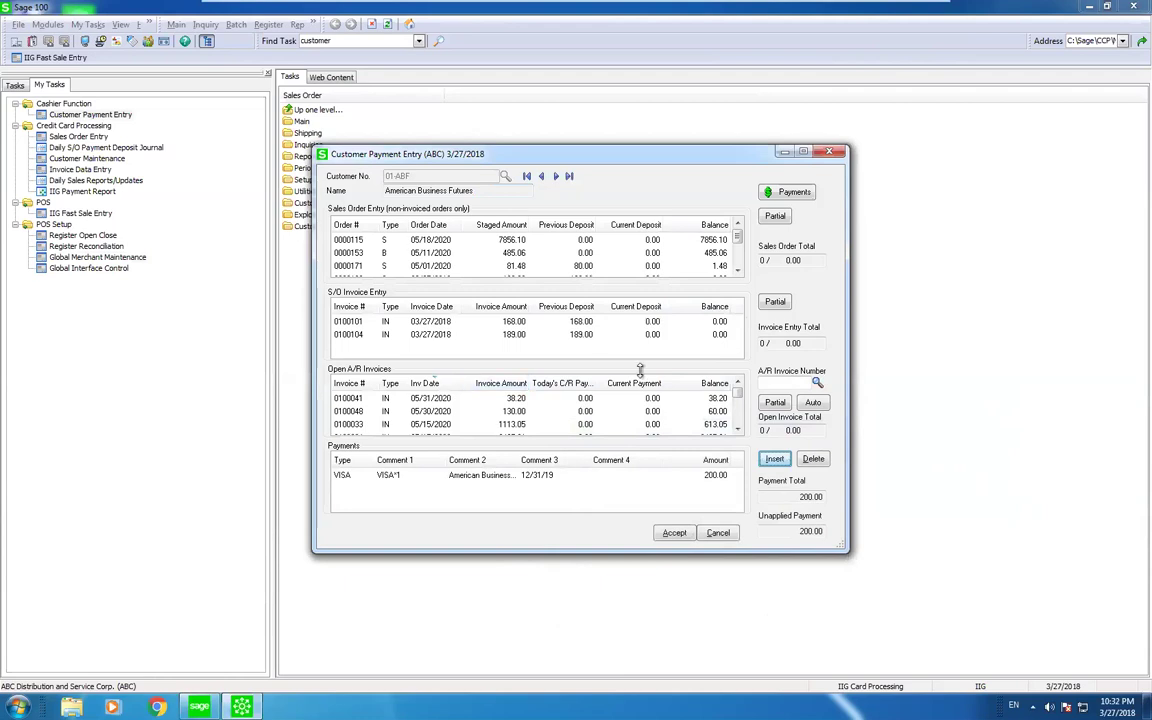
# - Apply the payment to the open A/R invoice balances of 38.20, 60.00 and 85.00 and the 1.48 sales order balance dated 05/01/2020
pyautogui.doubleClick(710, 400)
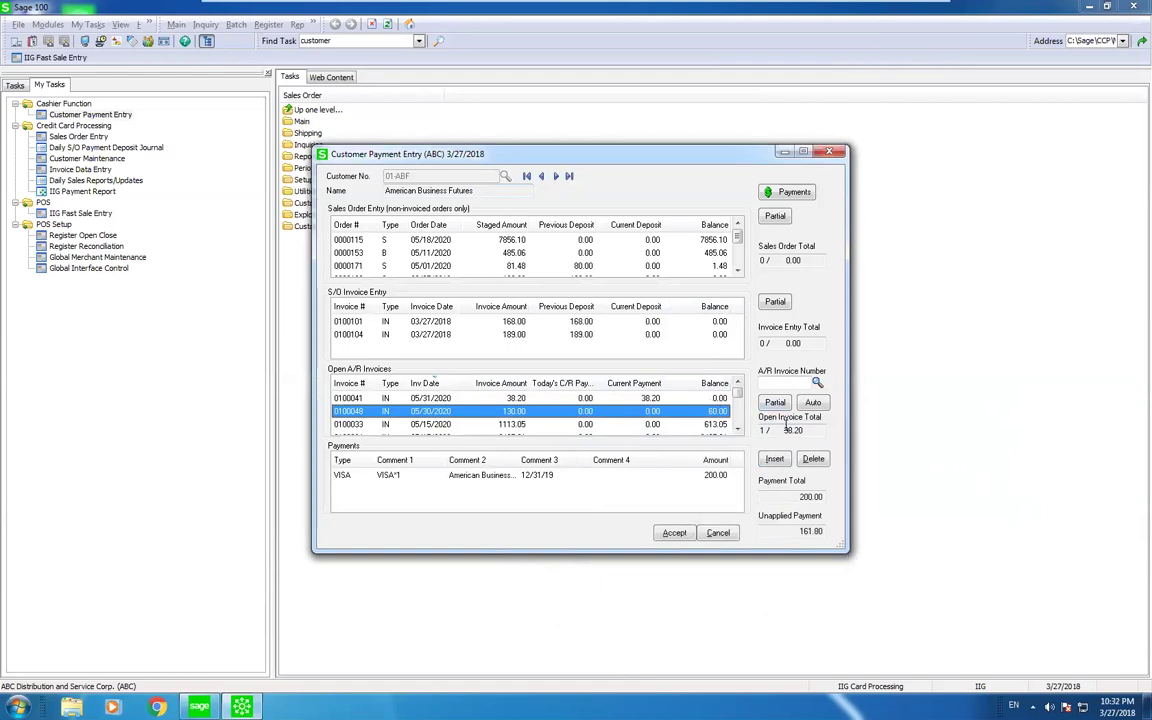
pyautogui.click(716, 425)
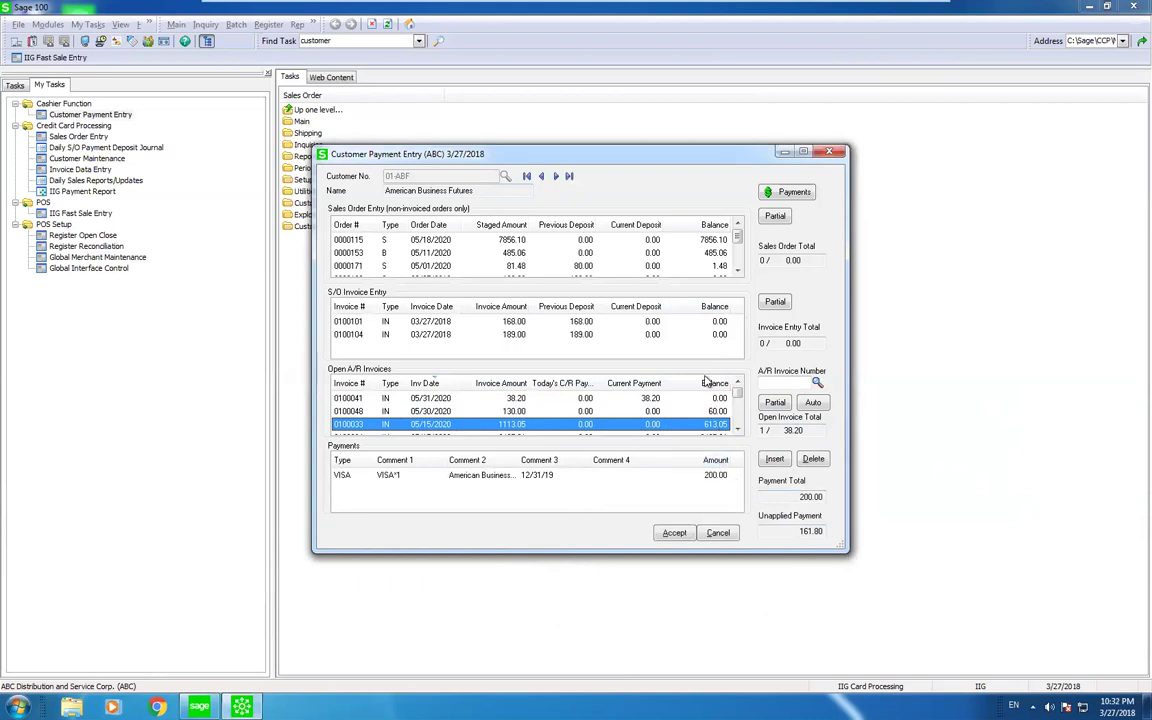
pyautogui.doubleClick(716, 266)
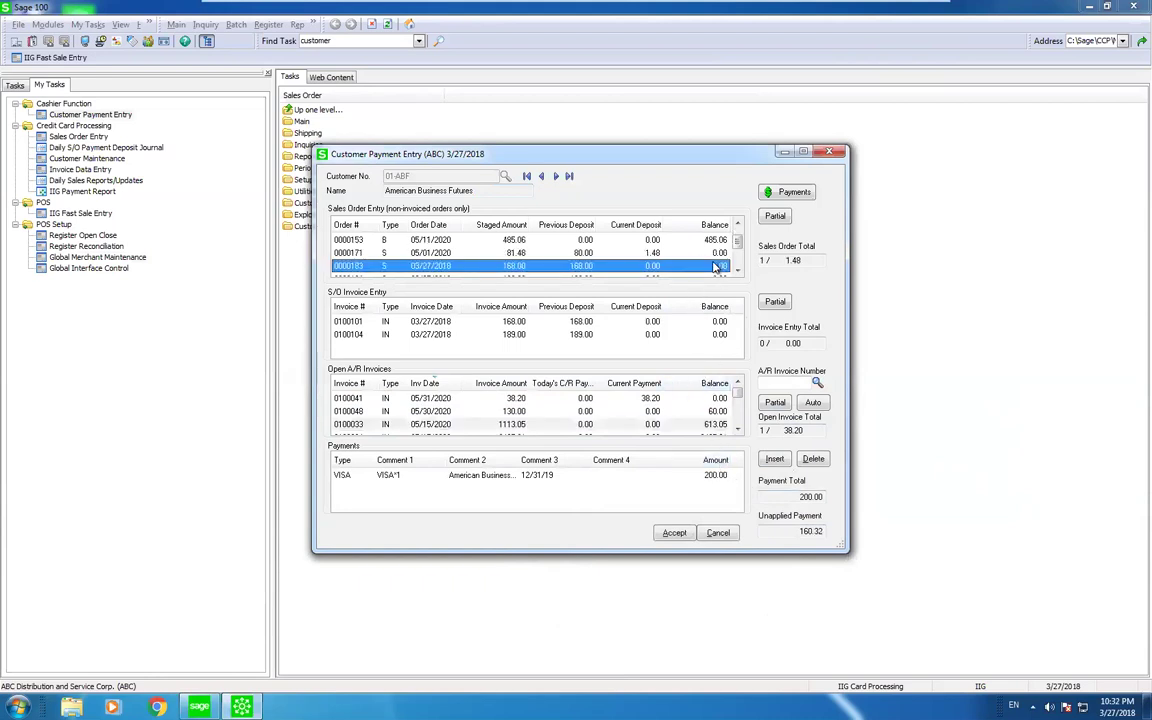
pyautogui.click(724, 412)
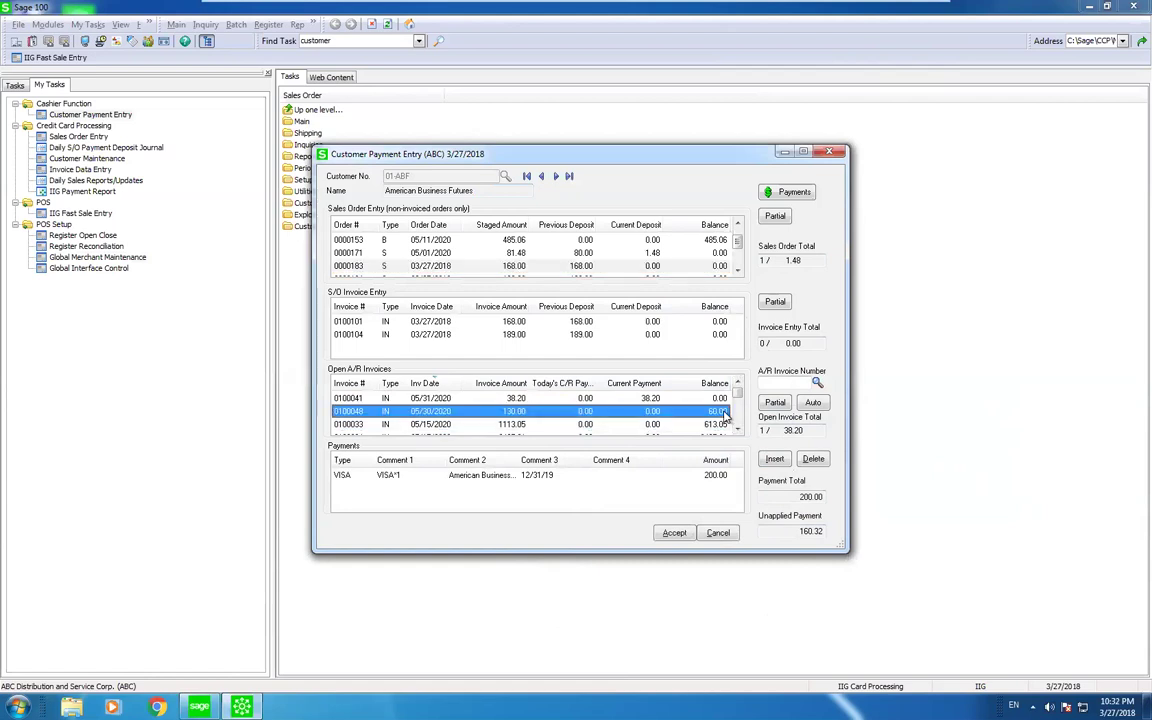
pyautogui.click(738, 430)
pyautogui.click(738, 431)
pyautogui.click(718, 424)
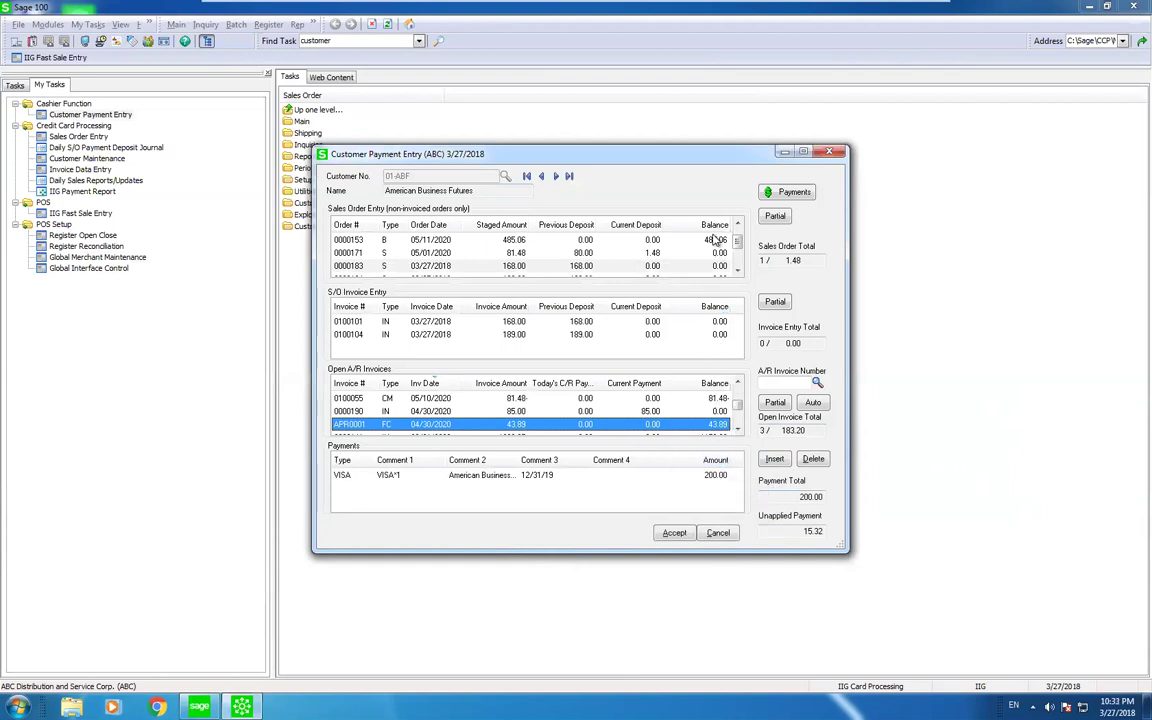
# - Apply a partial payment of 15.32 to the sales order dated 05/11/2020
pyautogui.click(645, 240)
pyautogui.click(773, 219)
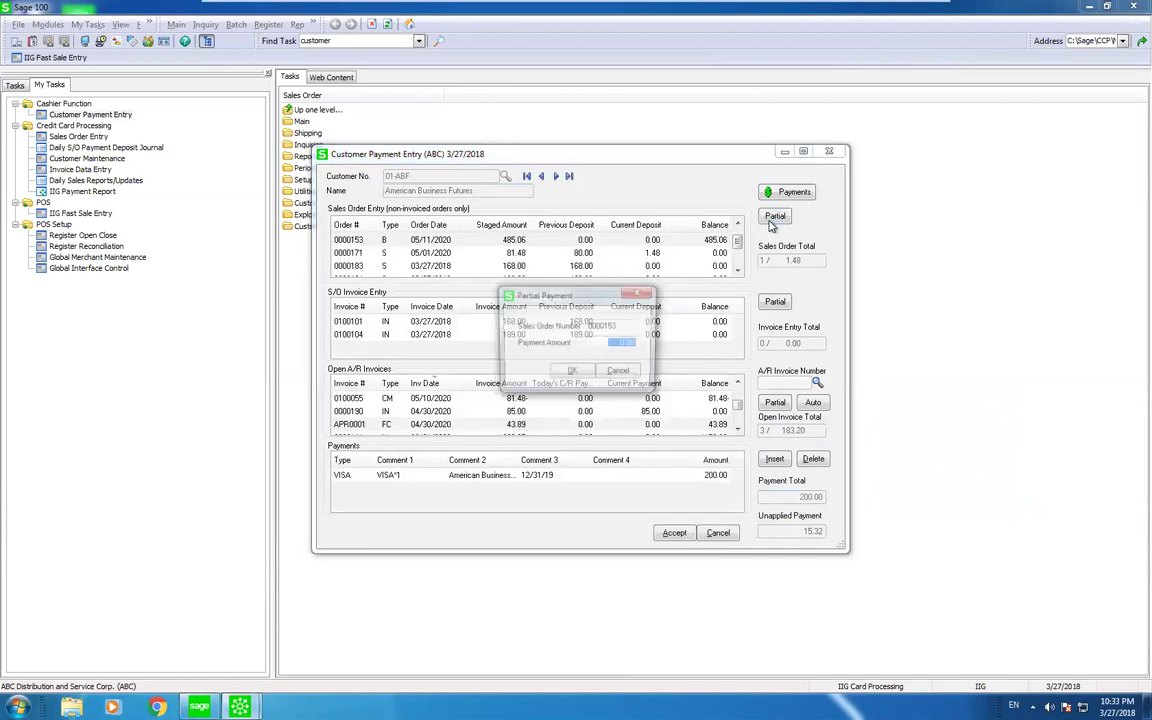
pyautogui.write('15.32')
pyautogui.press('Tab')
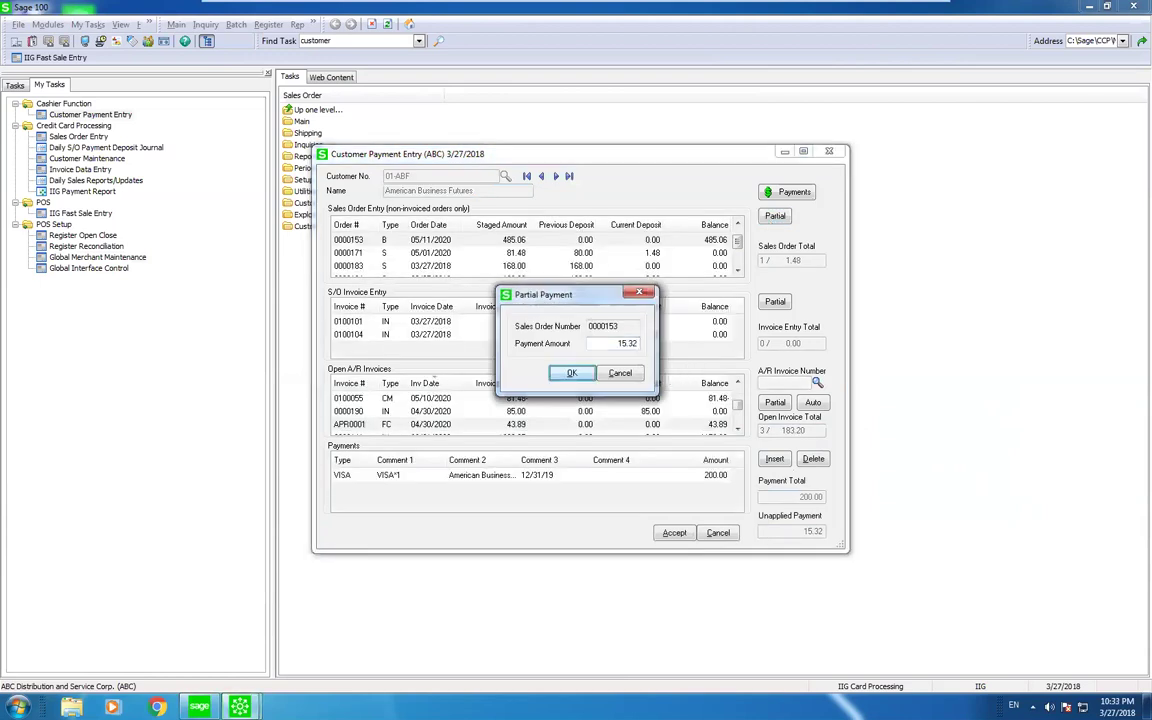
pyautogui.click(569, 374)
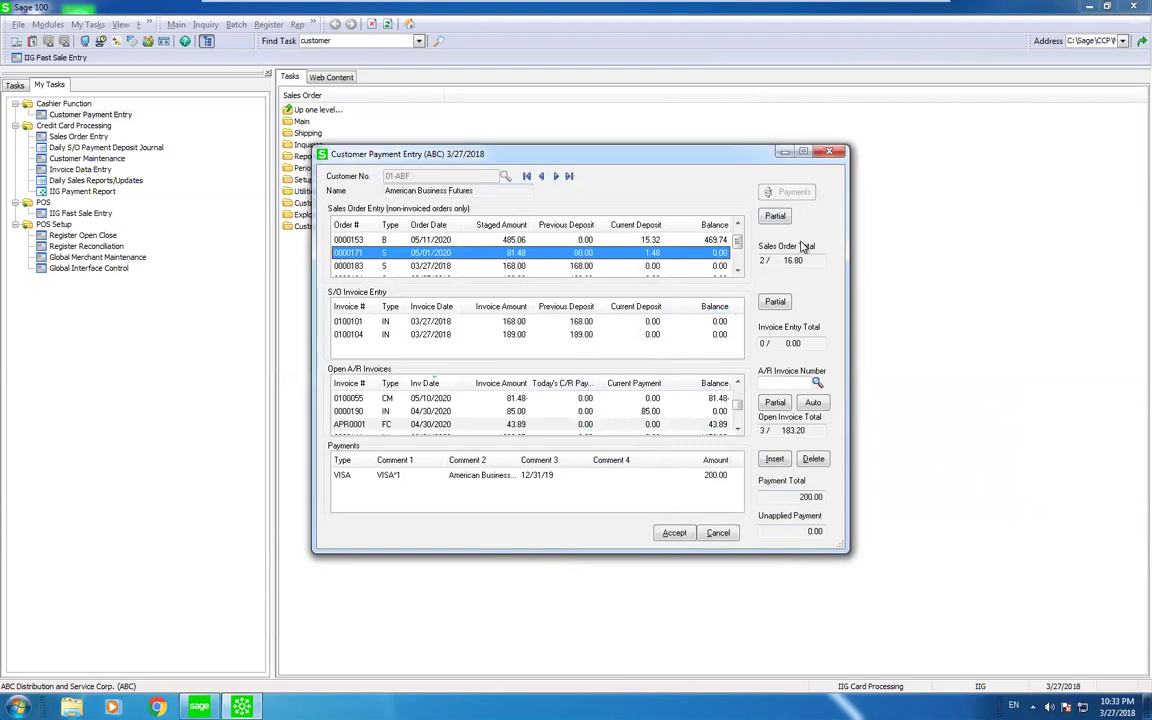
# - Accept the payment entry, preview its report, update to charge the VISA payment, and preview and close the processed payments report
pyautogui.click(674, 533)
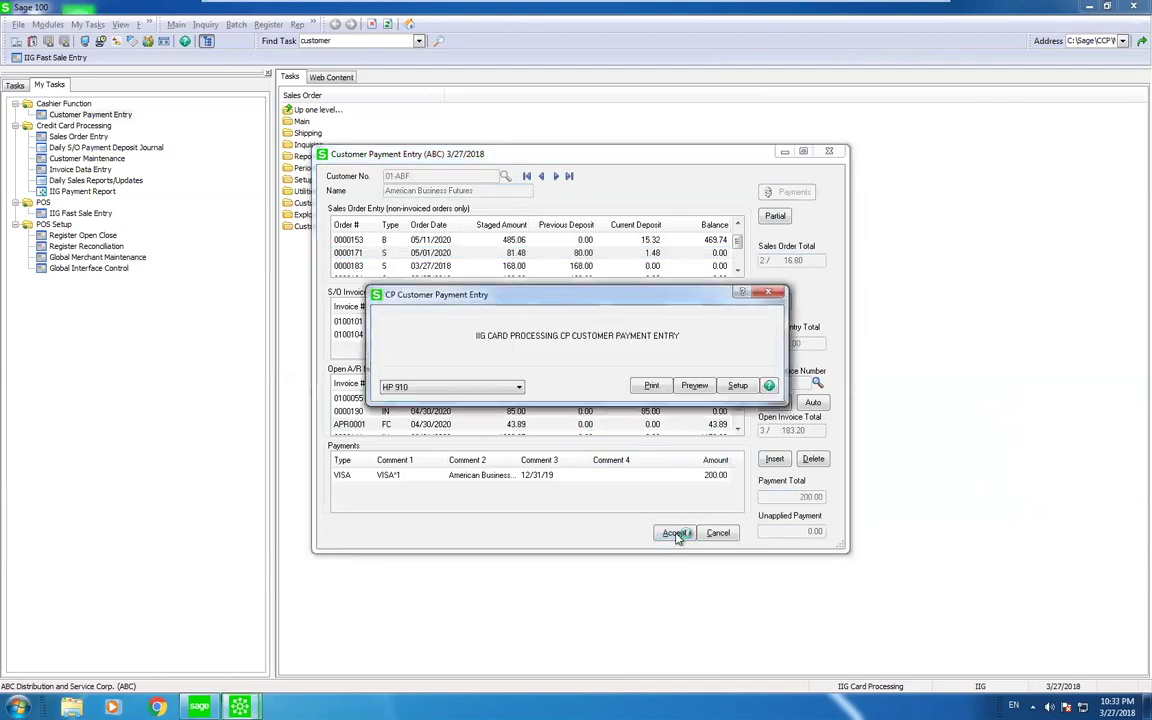
pyautogui.click(693, 386)
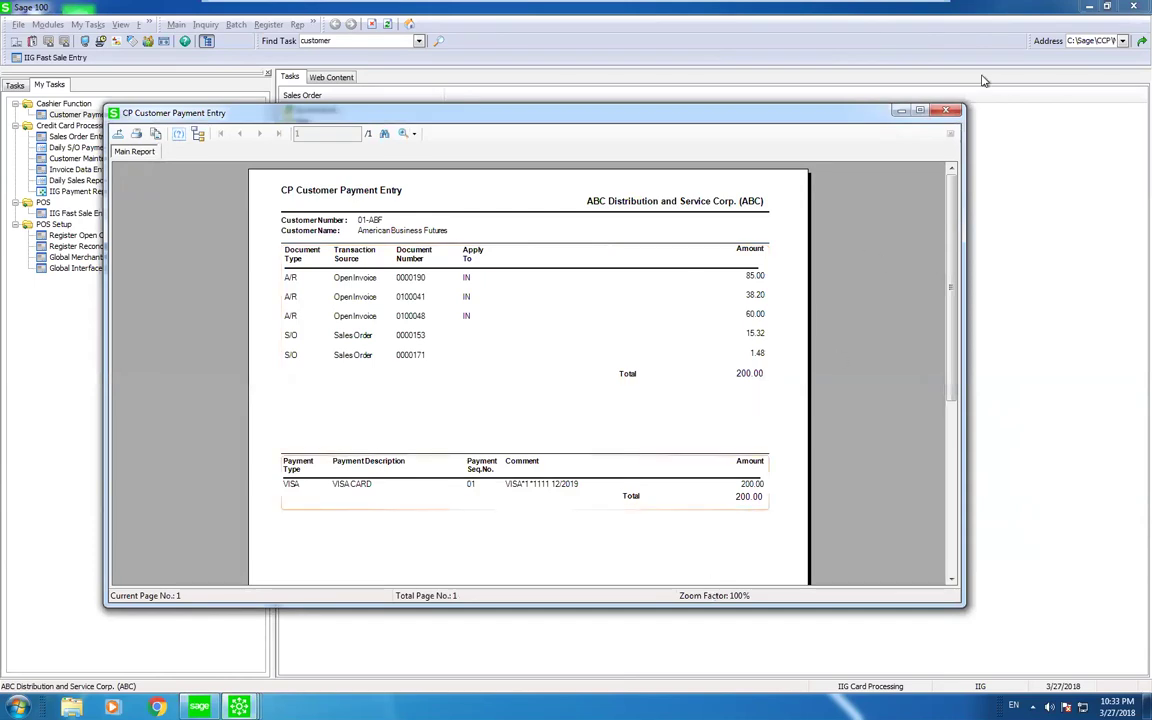
pyautogui.click(947, 111)
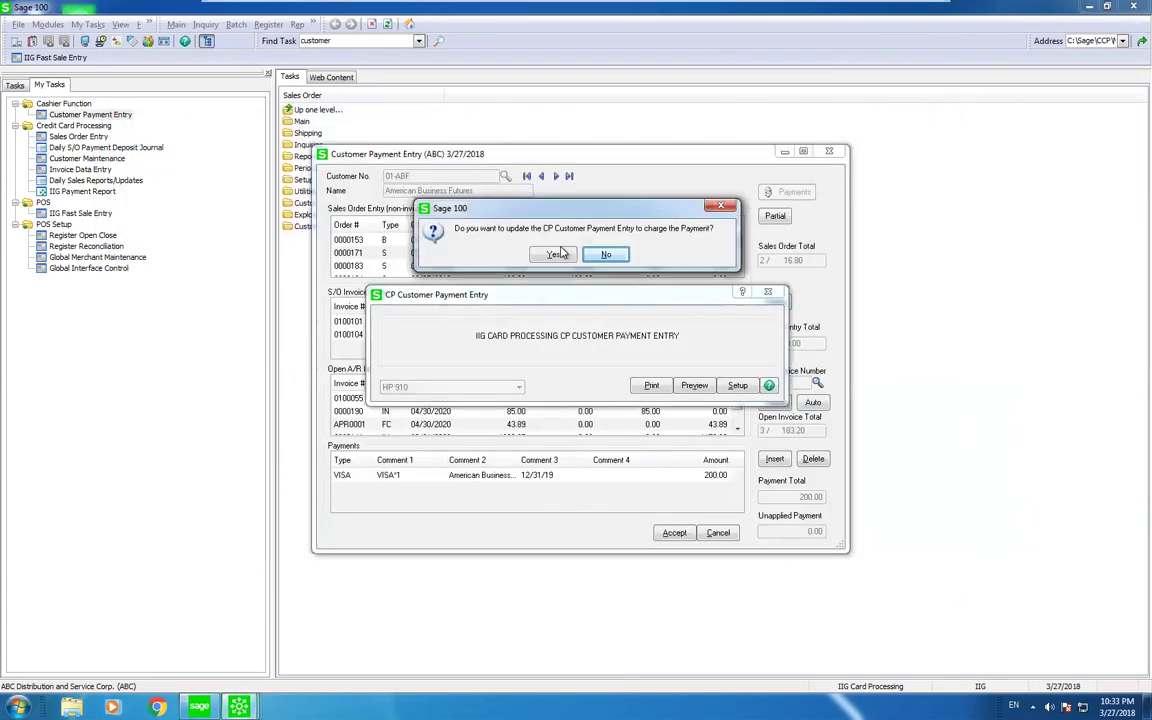
pyautogui.click(553, 255)
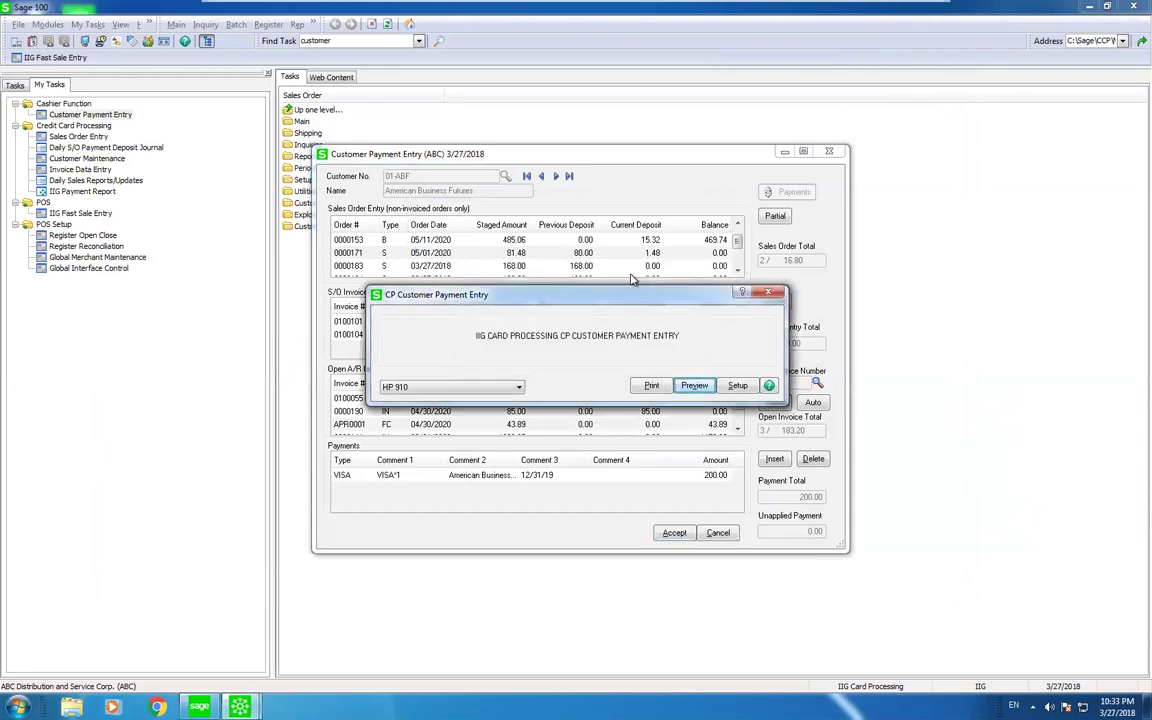
pyautogui.click(694, 386)
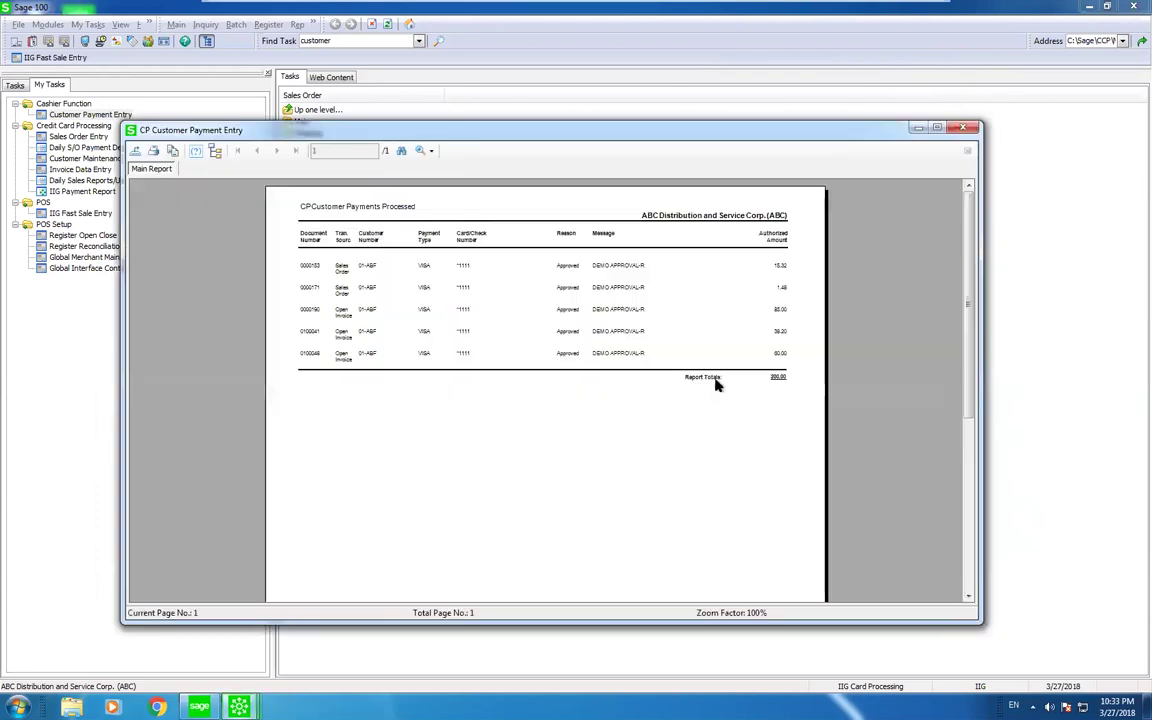
pyautogui.click(962, 129)
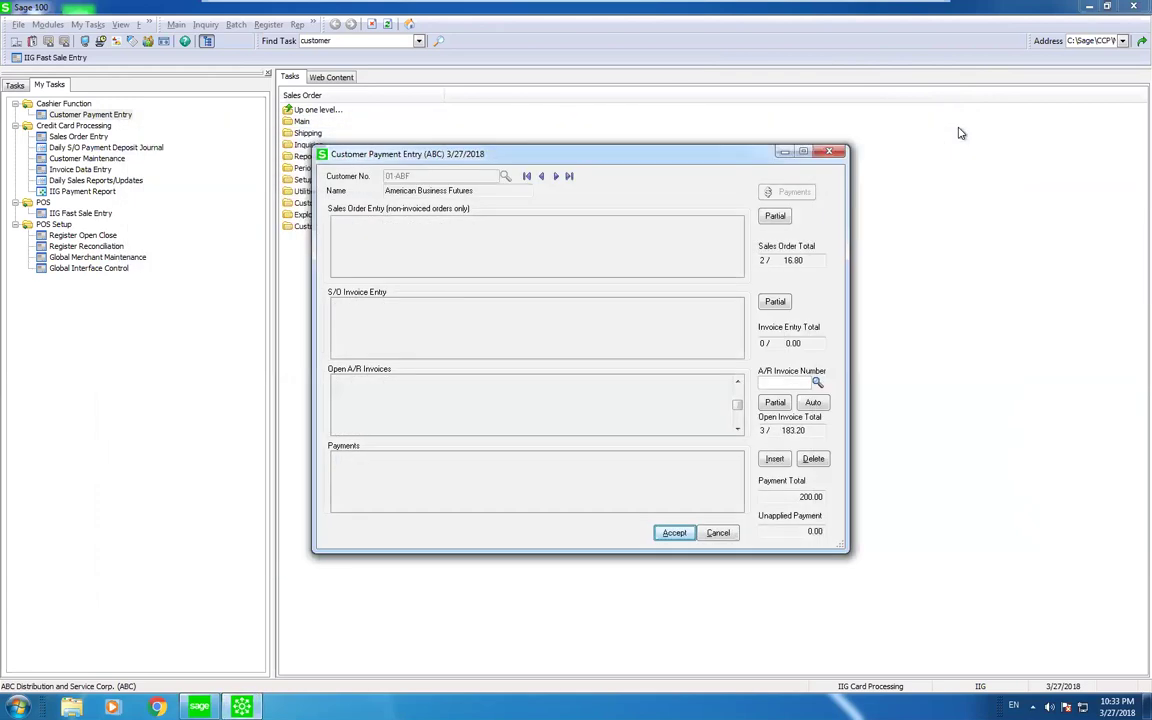
# - Load the American Business Futures customer and start a new payment of type AMEX
pyautogui.click(505, 176)
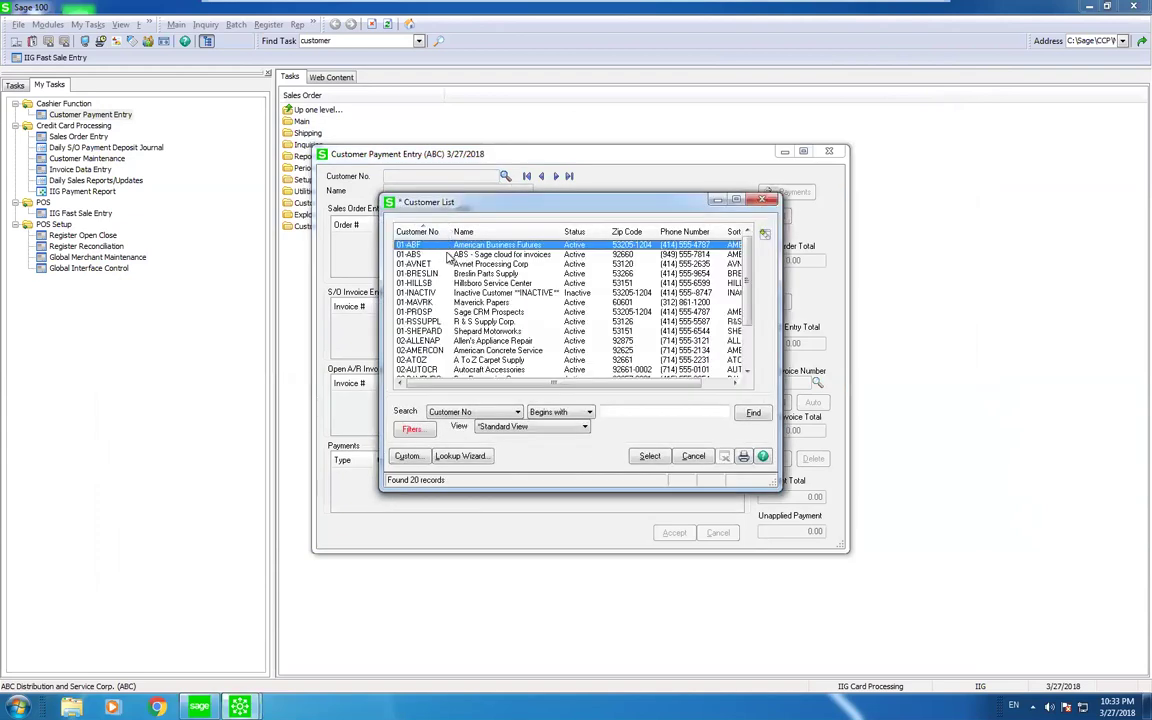
pyautogui.press('Return')
pyautogui.click(774, 460)
pyautogui.write('AME')
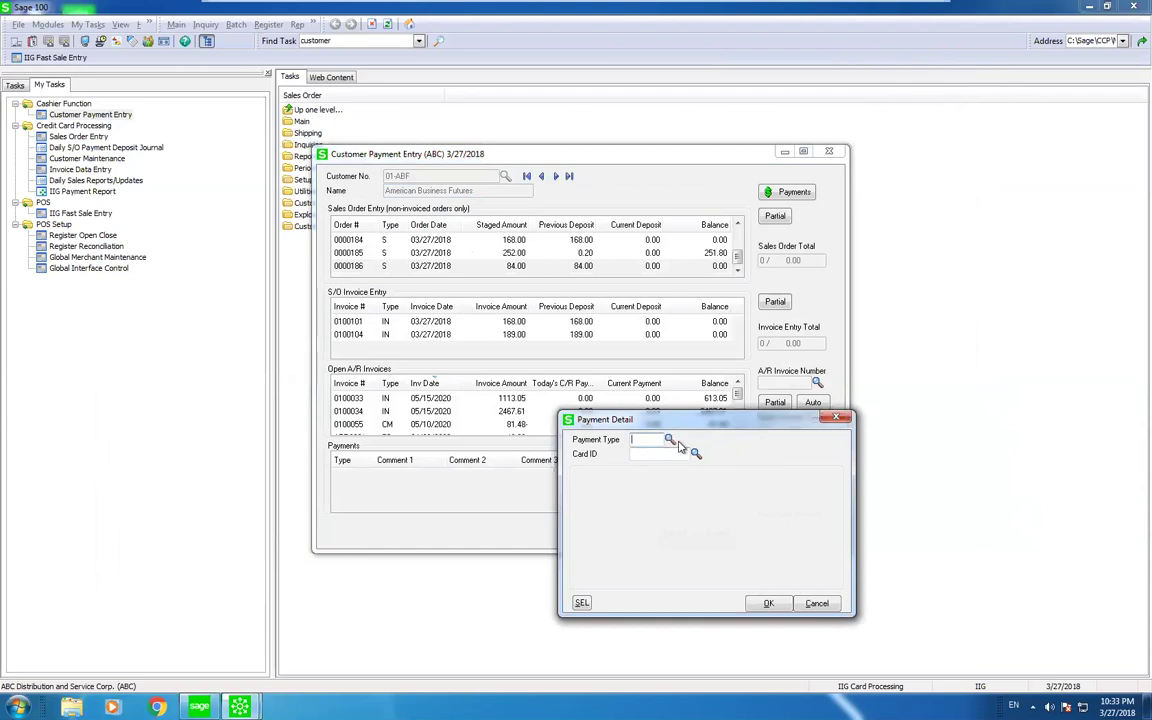
pyautogui.write('X')
pyautogui.press('Tab')
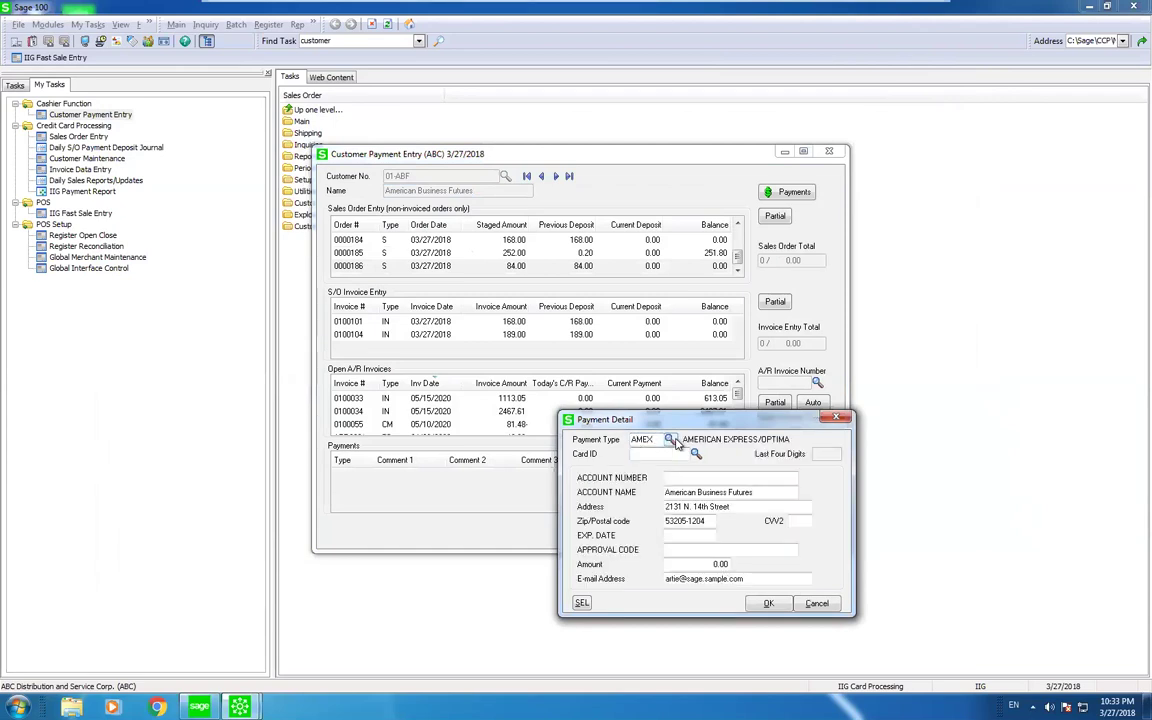
# - Use the customer's stored AMEX card for the payment and set its amount to 400.00
pyautogui.click(695, 454)
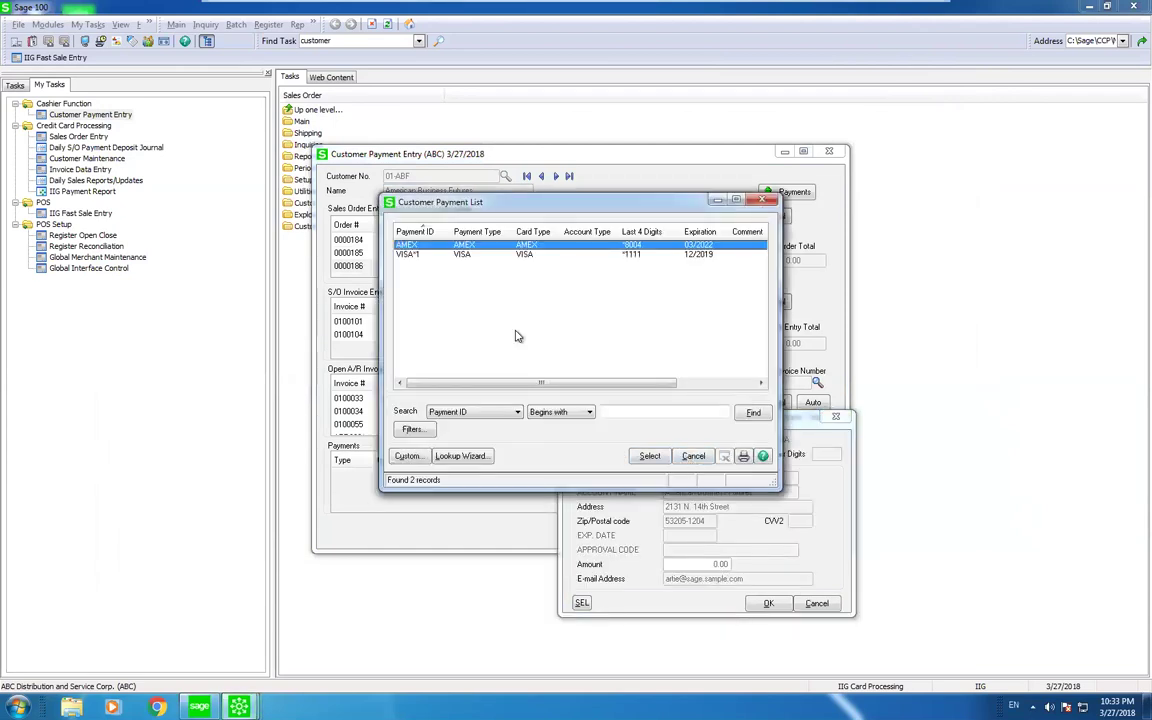
pyautogui.click(652, 456)
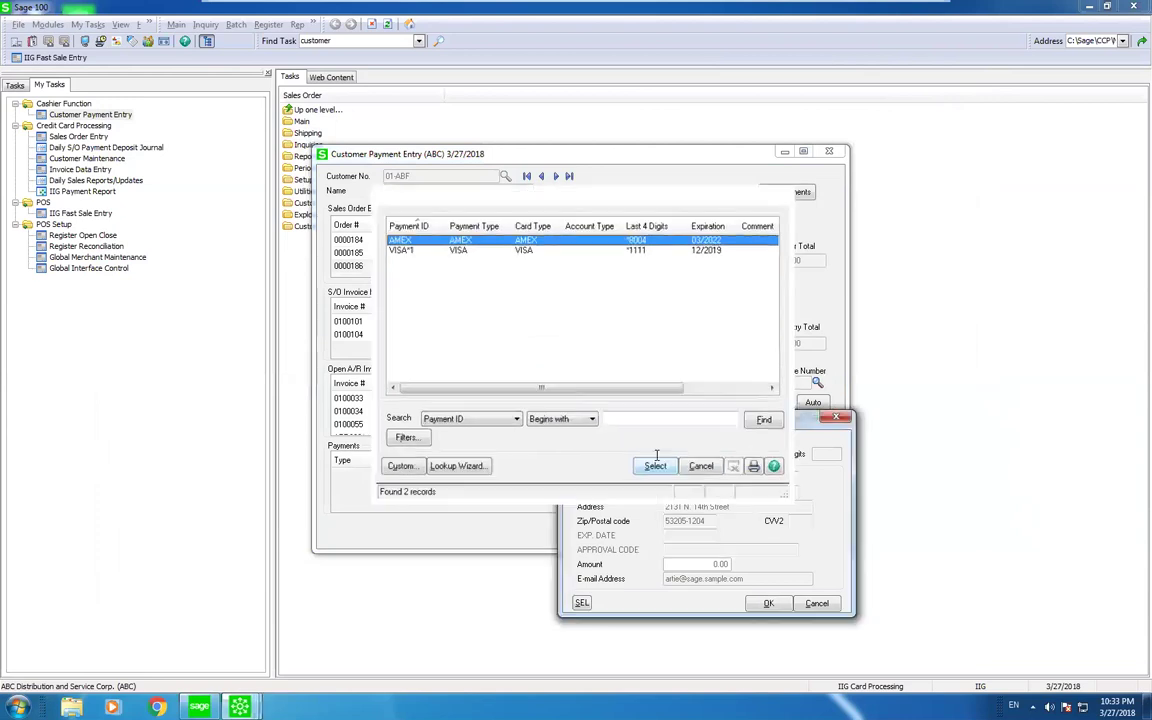
pyautogui.write('400')
pyautogui.press('Tab')
pyautogui.press('Tab')
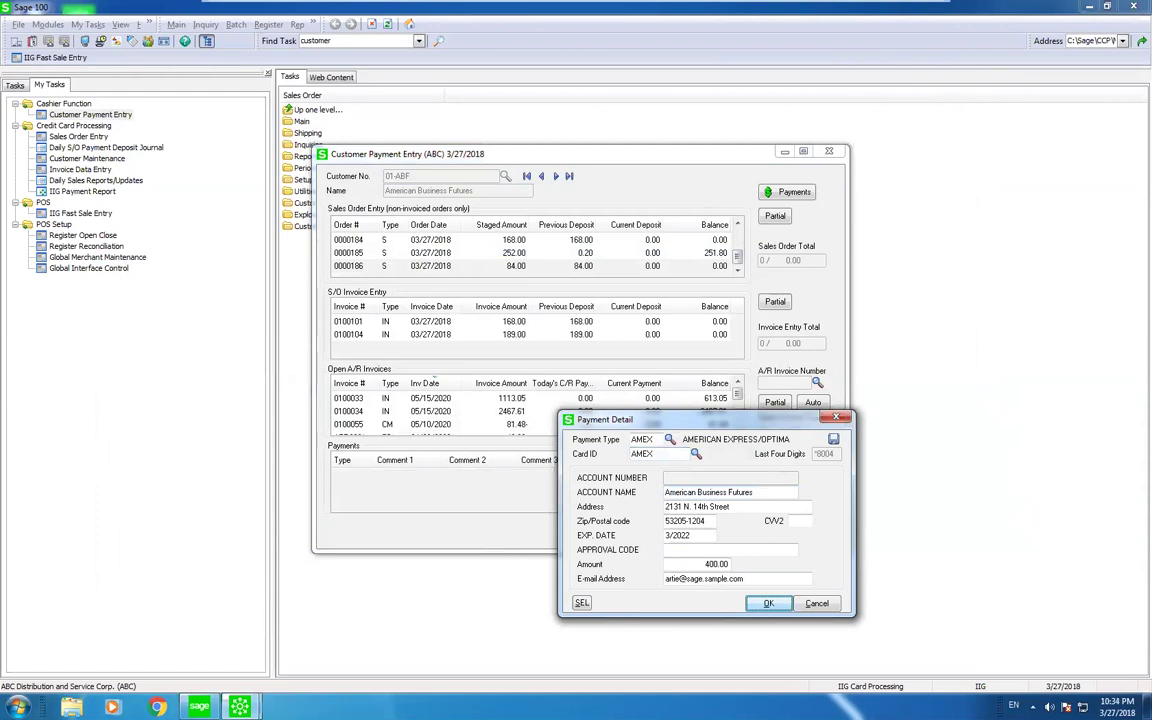
pyautogui.press('Return')
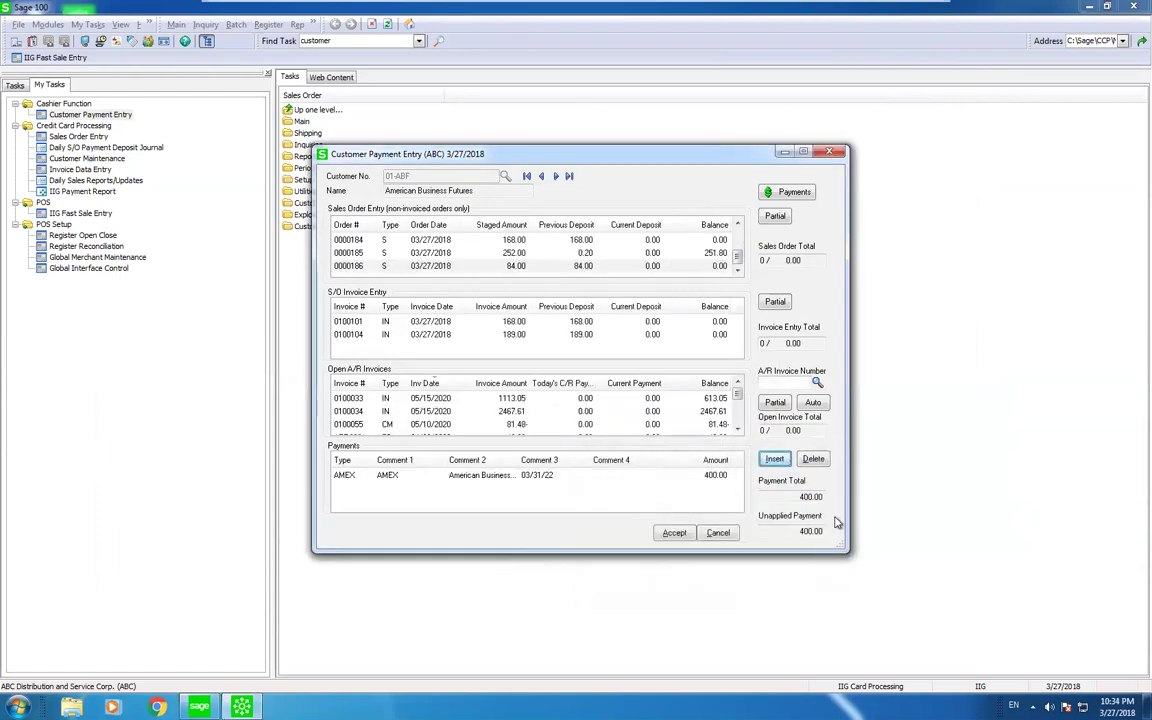
# - Switch the customer payment entry to transfer mode, then close it without saving the changes
pyautogui.click(792, 193)
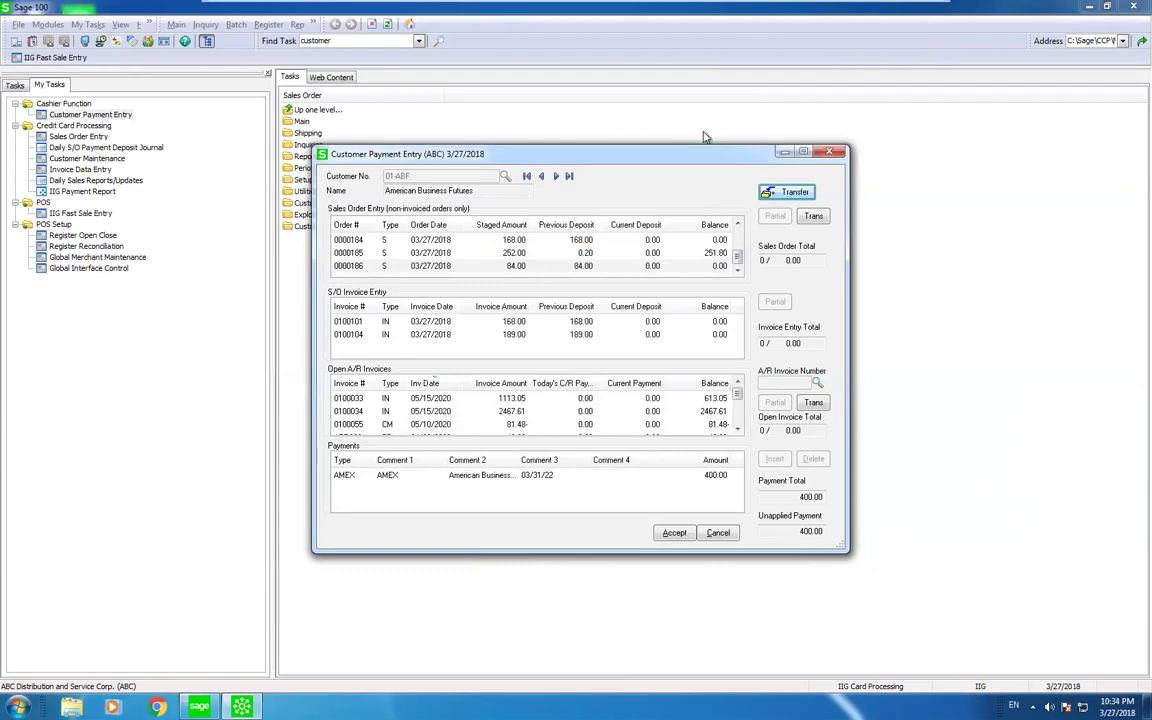
pyautogui.click(832, 154)
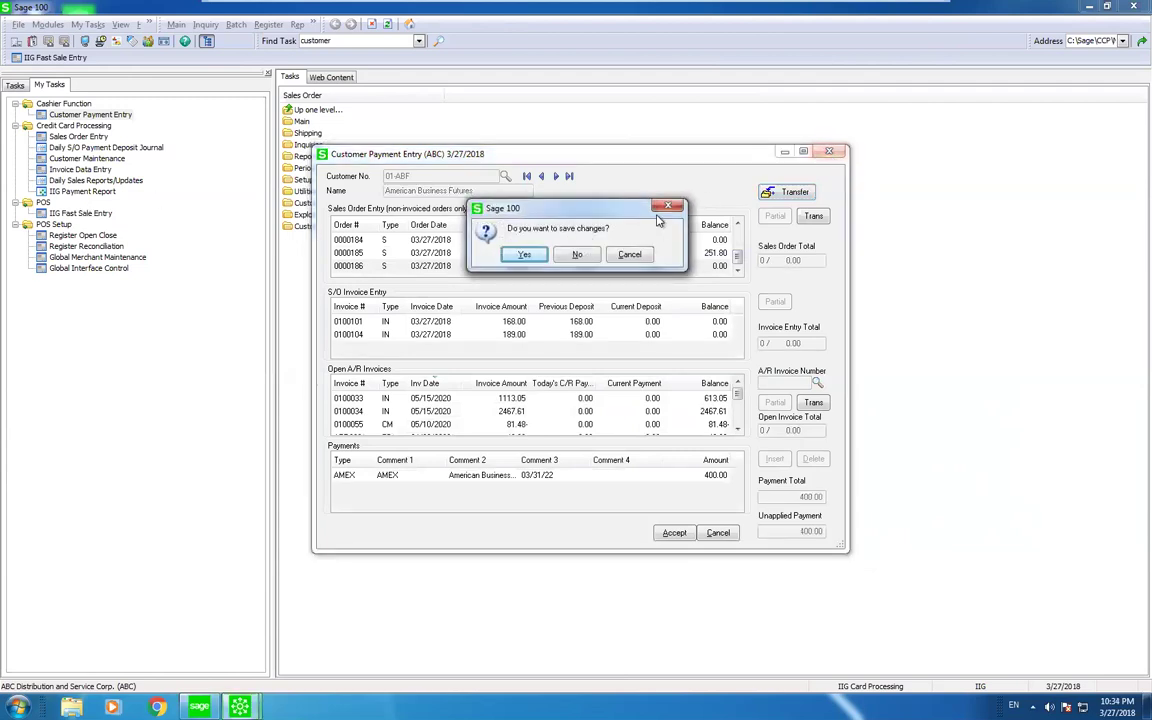
pyautogui.click(581, 256)
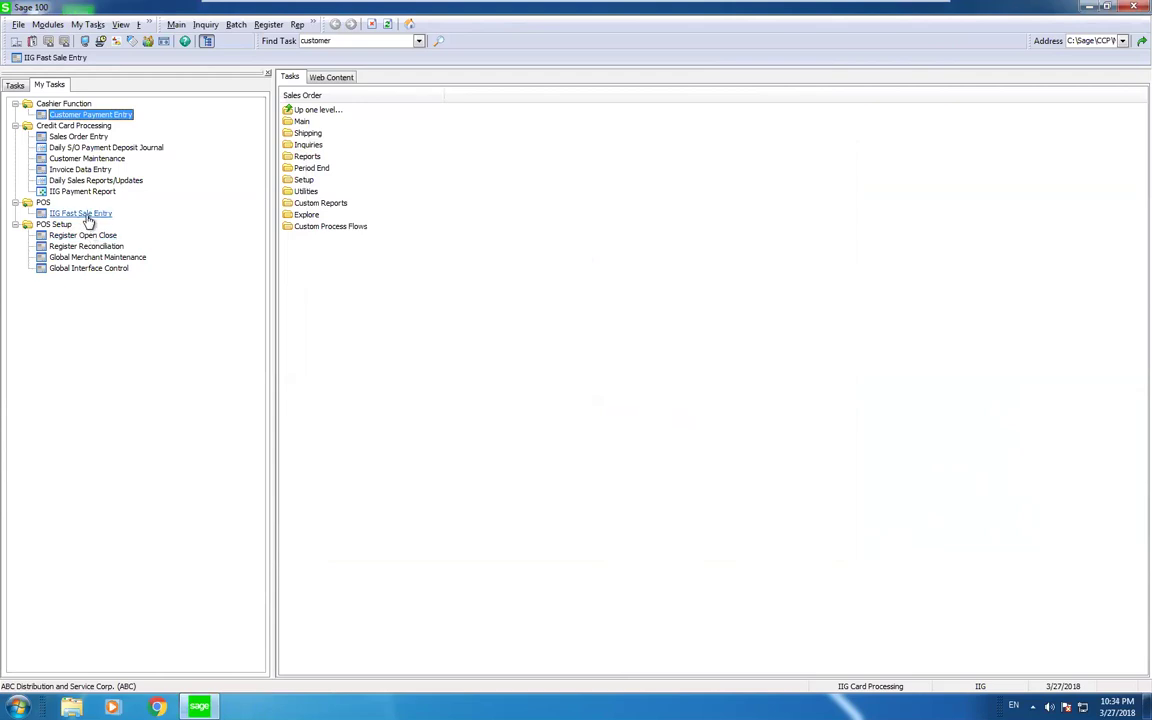
pyautogui.doubleClick(127, 119)
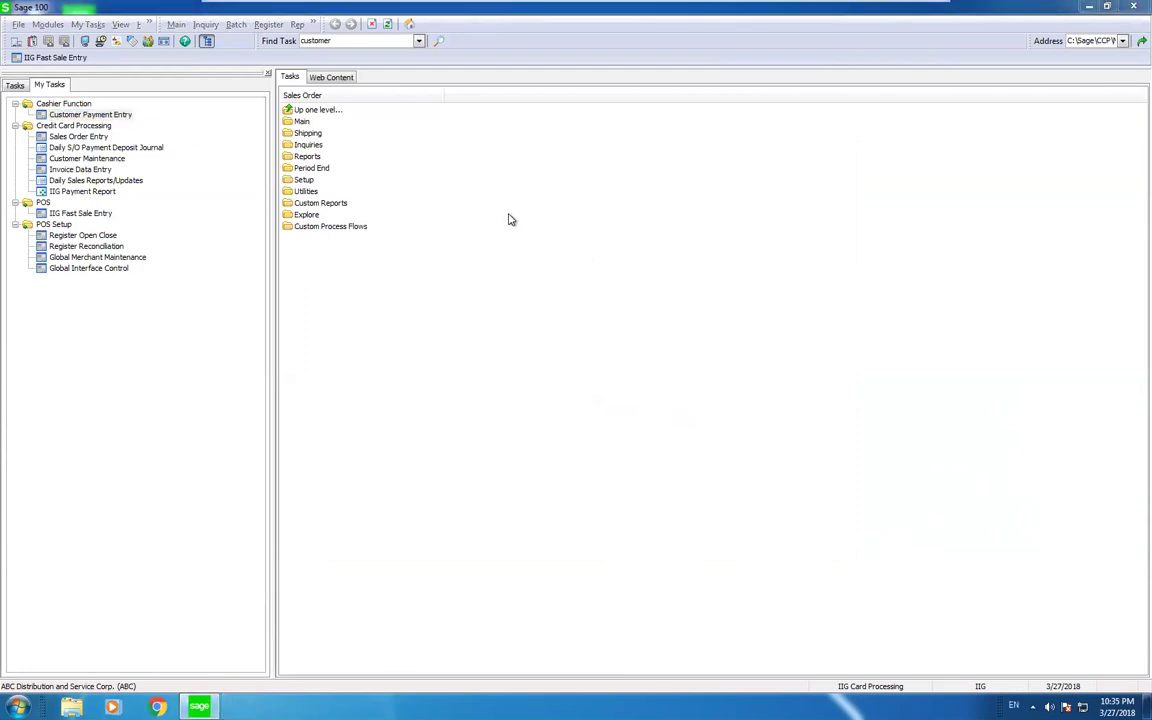